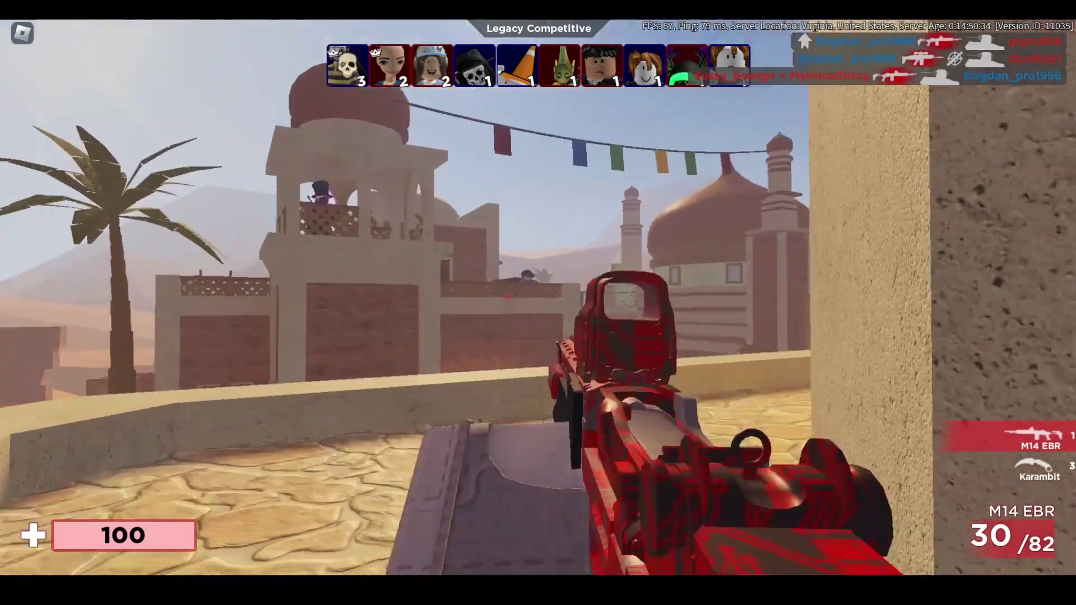
click(539, 298)
click(538, 297)
click(538, 297)
click(538, 297)
click(538, 297)
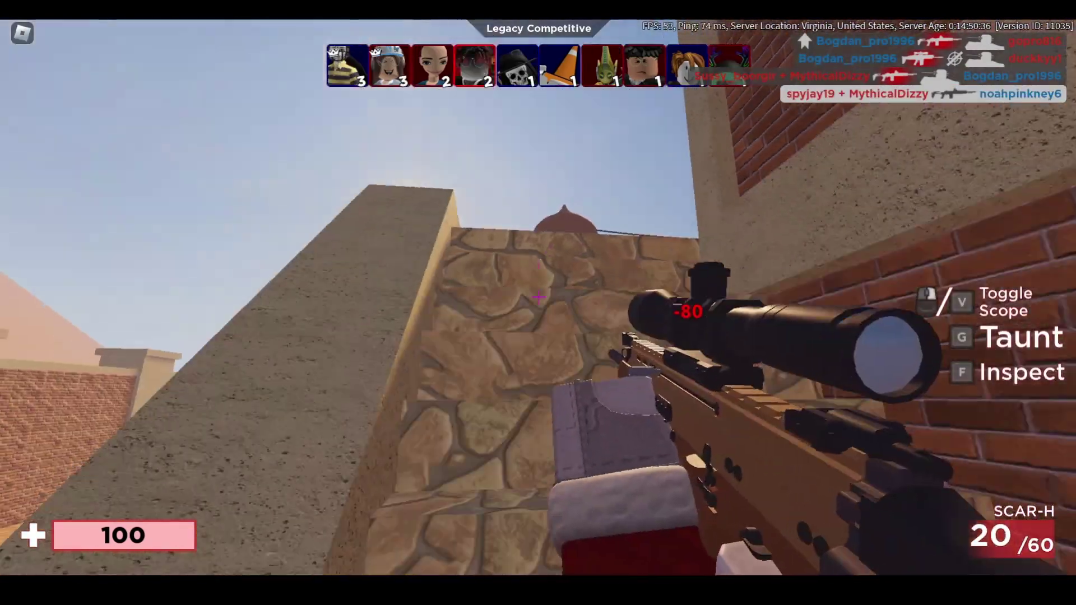
right_click(539, 297)
click(538, 297)
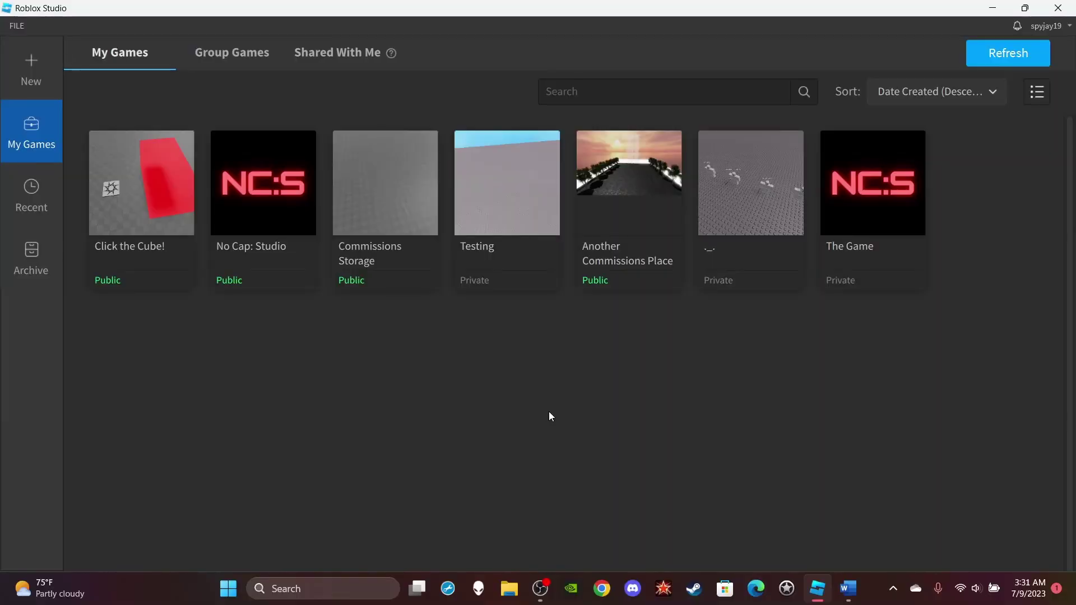
- Create a new place from the Baseplate template
click(28, 67)
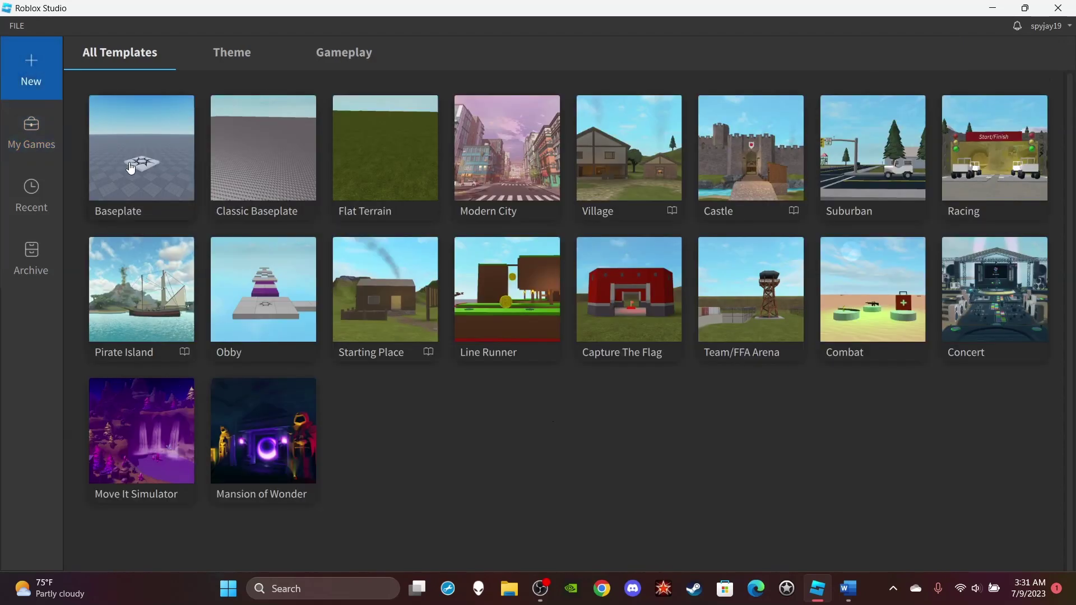
click(131, 168)
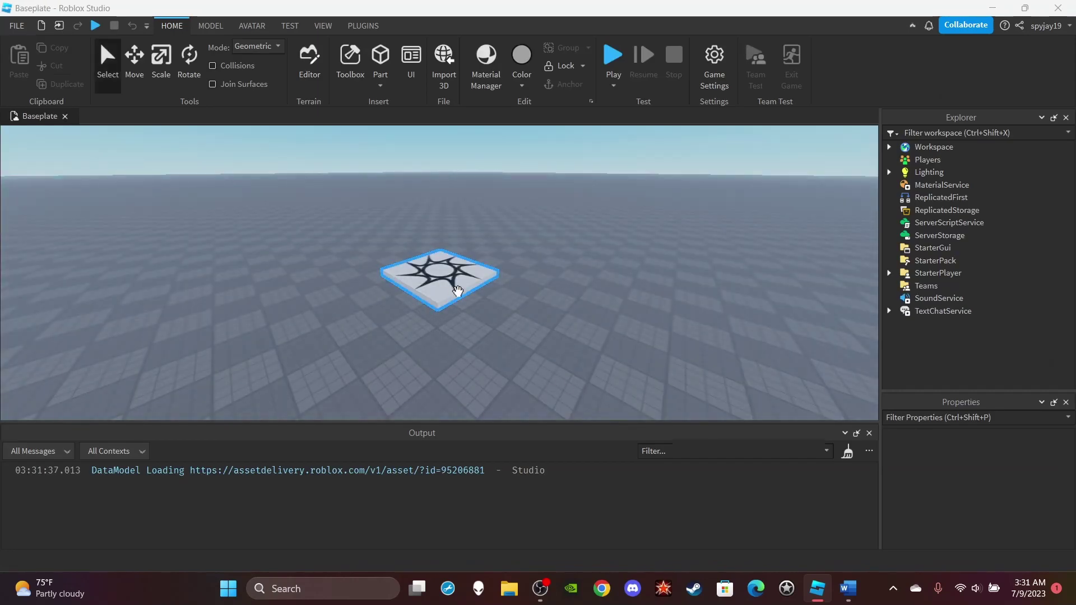
- Examine the spawn location and the surrounding baseplate from several camera angles and distances
right_drag(504, 288, 505, 291)
scroll(505, 291, down, 4)
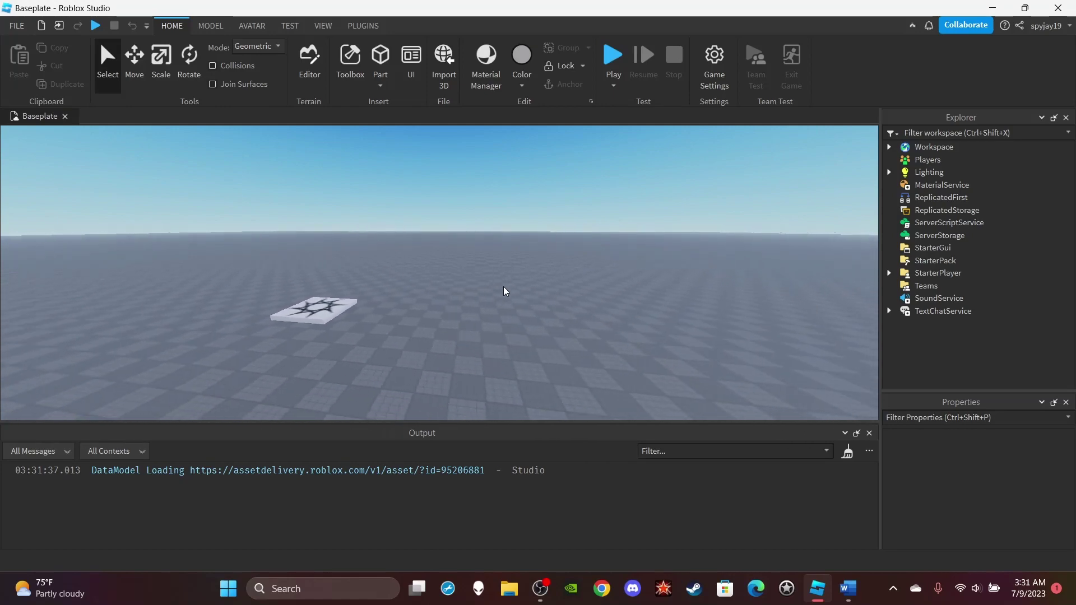
scroll(505, 291, up, 3)
scroll(505, 291, down, 3)
scroll(505, 291, down, 2)
scroll(505, 291, up, 1)
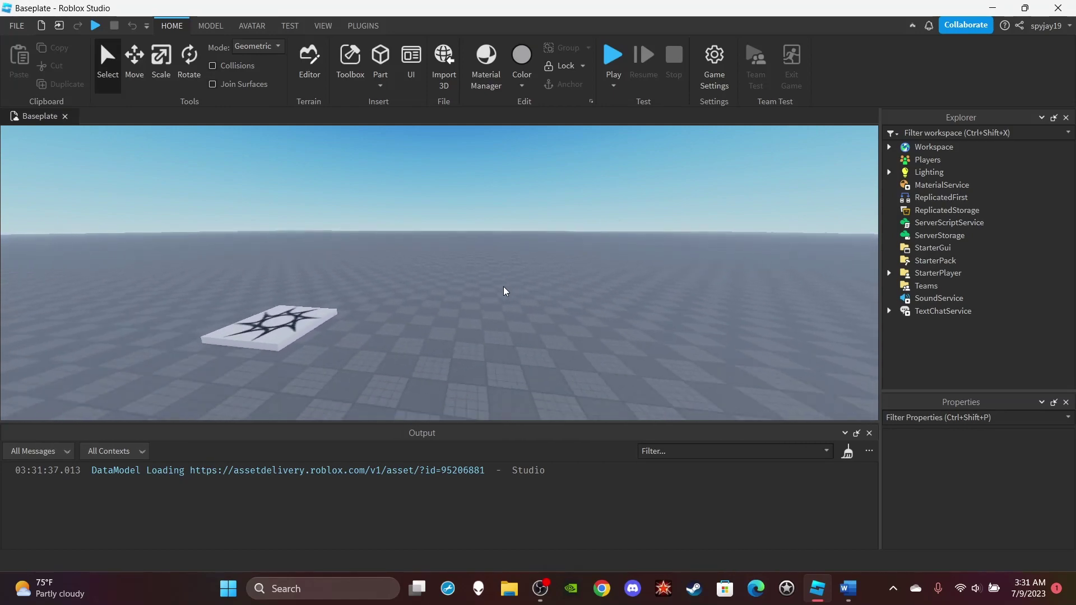
right_drag(540, 274, 561, 266)
scroll(560, 264, down, 3)
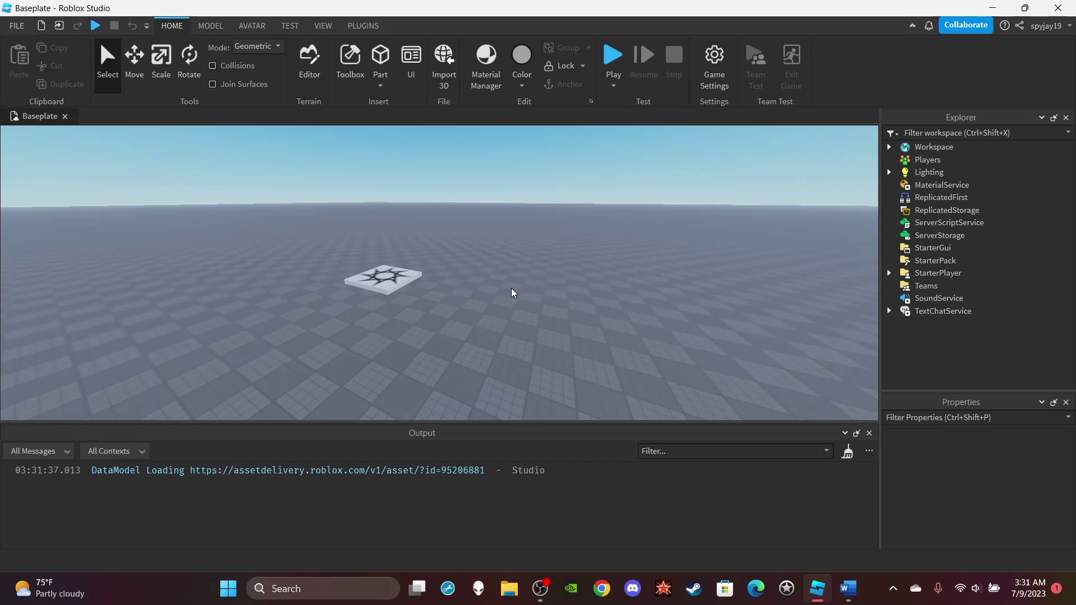
- Copy the spawn location on the baseplate and paste a second one into the scene
click(393, 274)
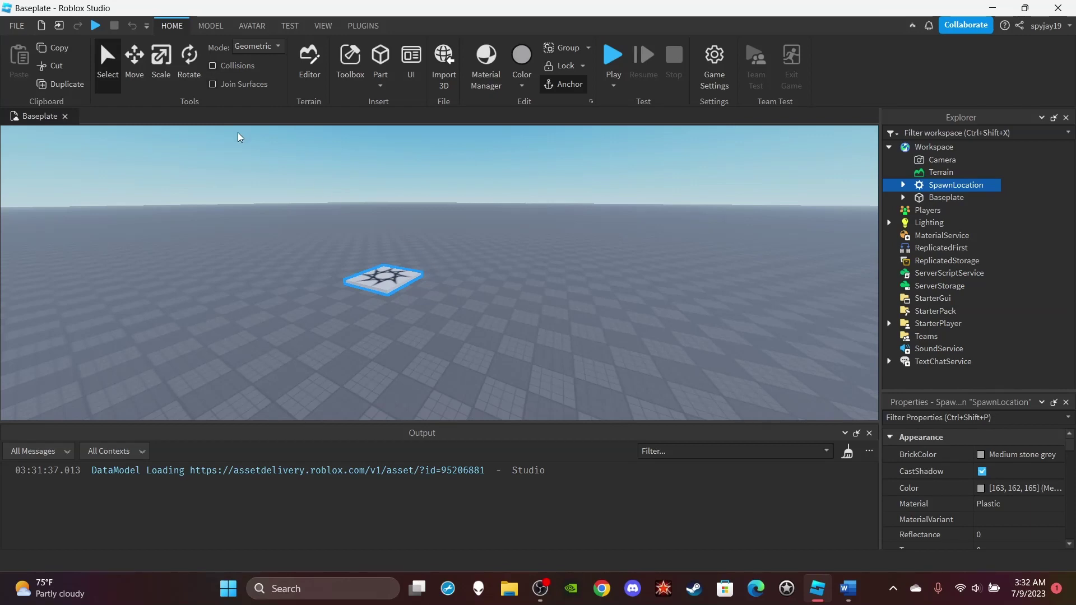
click(66, 53)
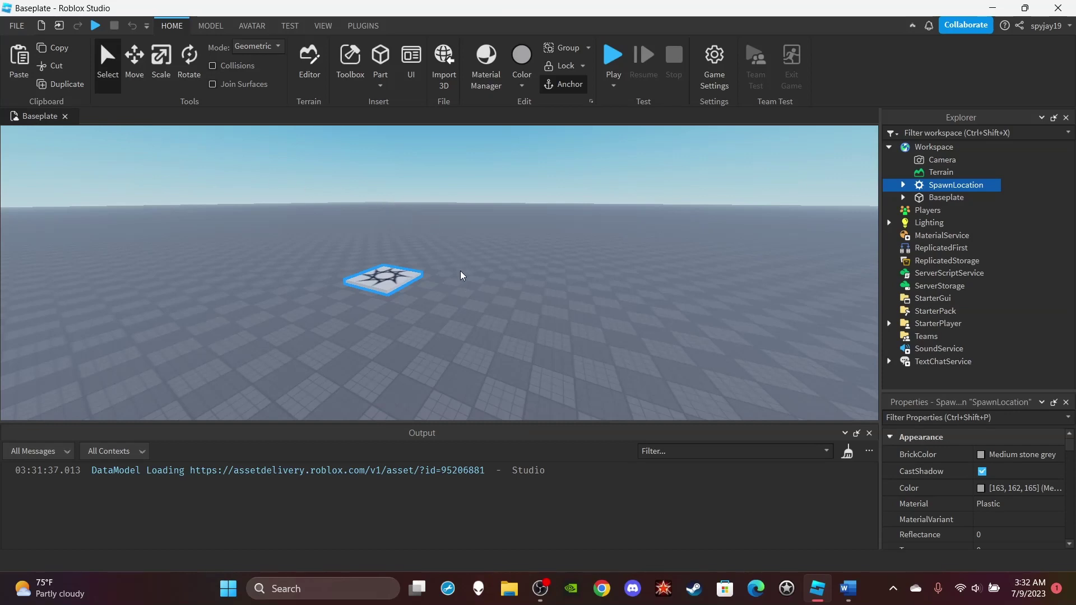
click(456, 291)
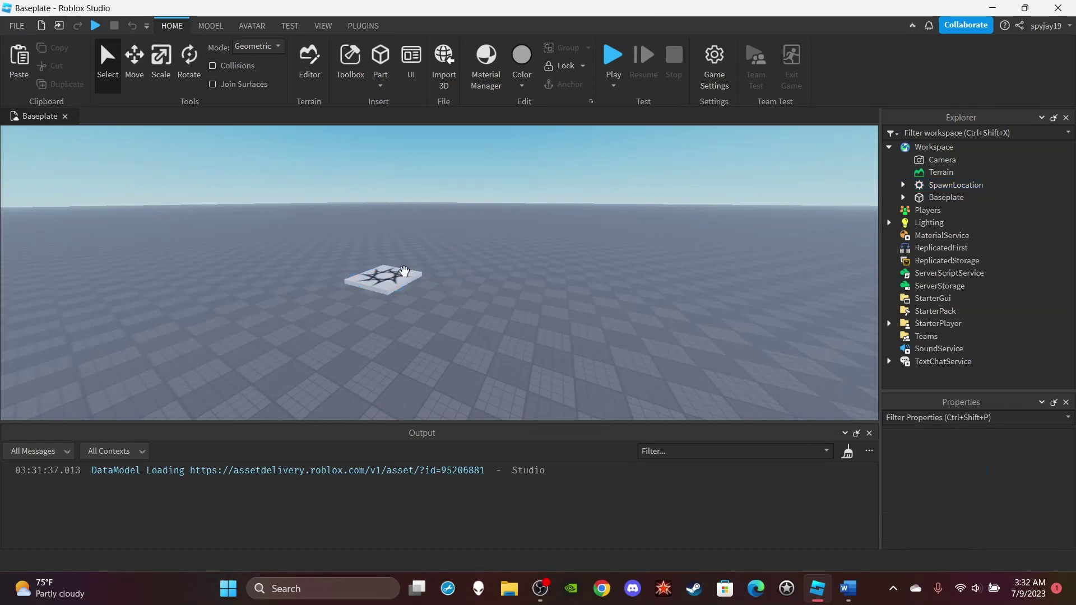
click(30, 74)
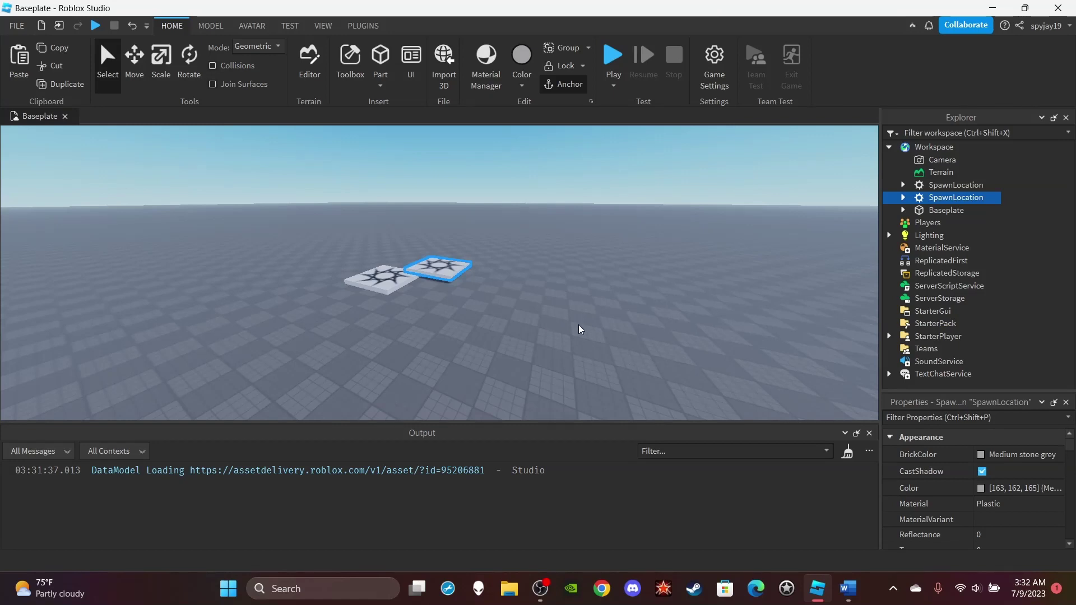
- Cut and re-paste the second spawn location, and duplicate it to make a third one
click(52, 66)
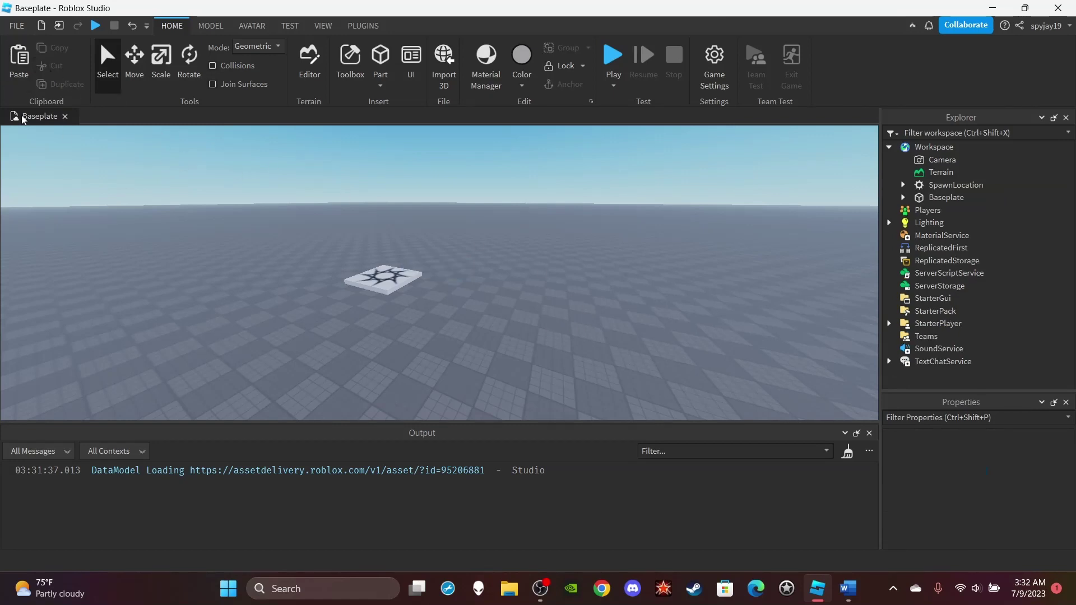
click(18, 70)
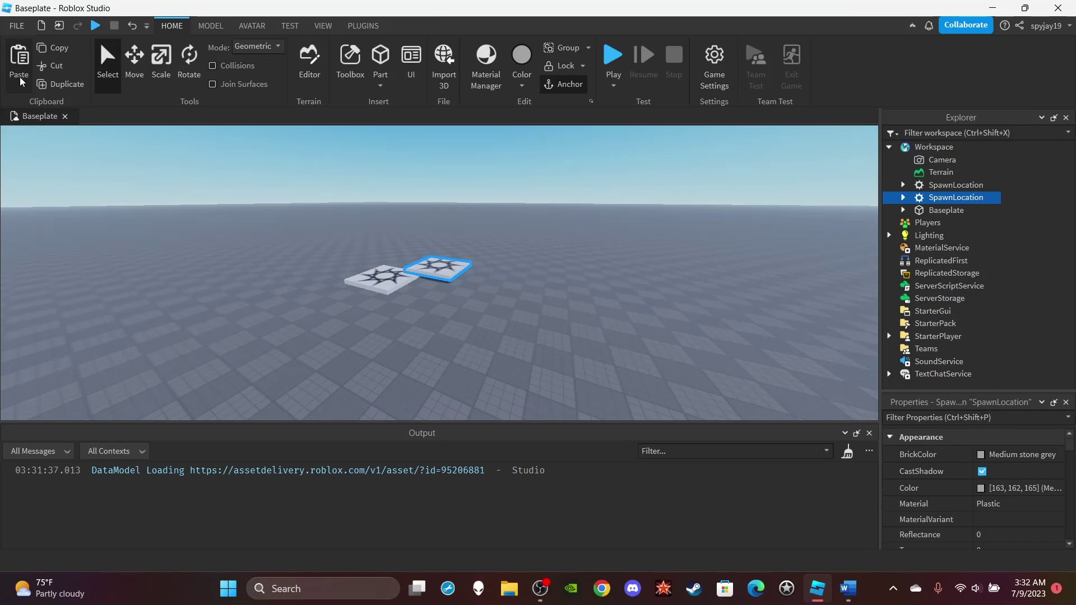
click(58, 85)
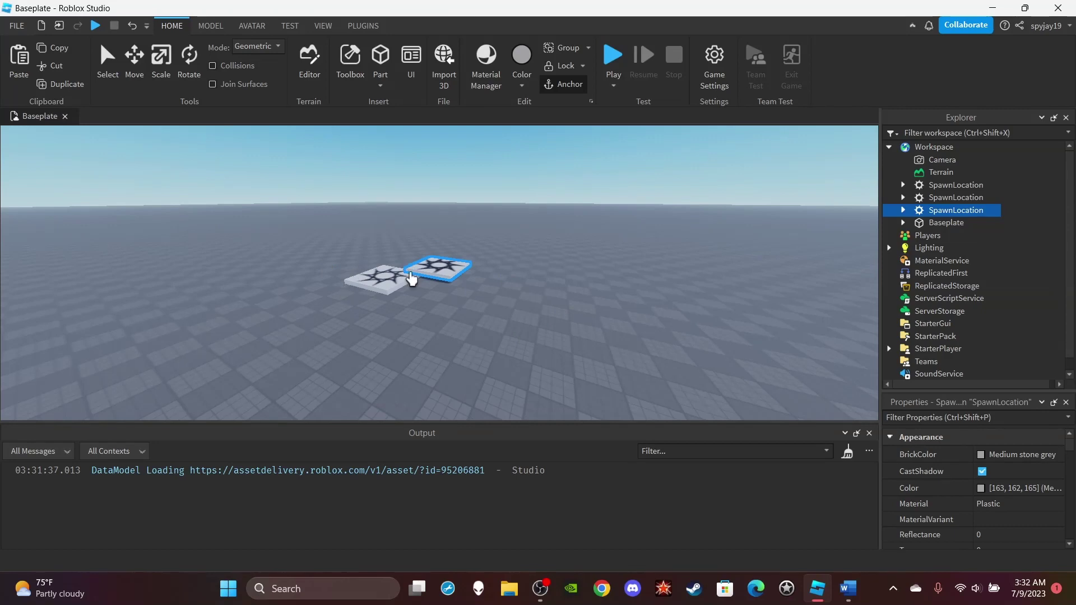
- Try selecting objects in the Explorer hierarchy and spawn locations in the scene with the Select tool, and clear the selection
click(953, 185)
click(942, 273)
click(931, 248)
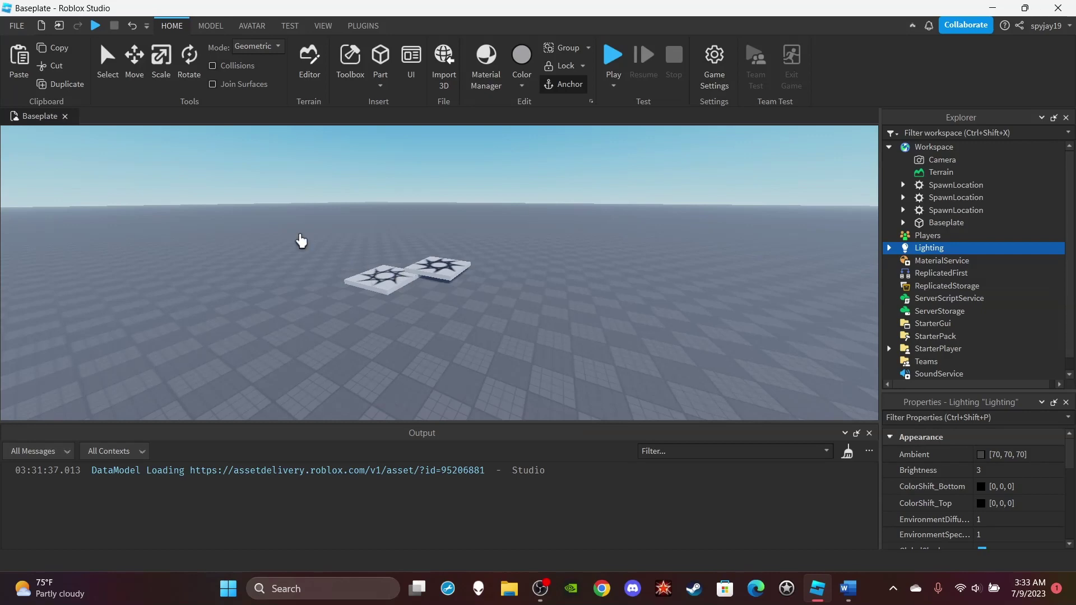
click(122, 72)
click(438, 269)
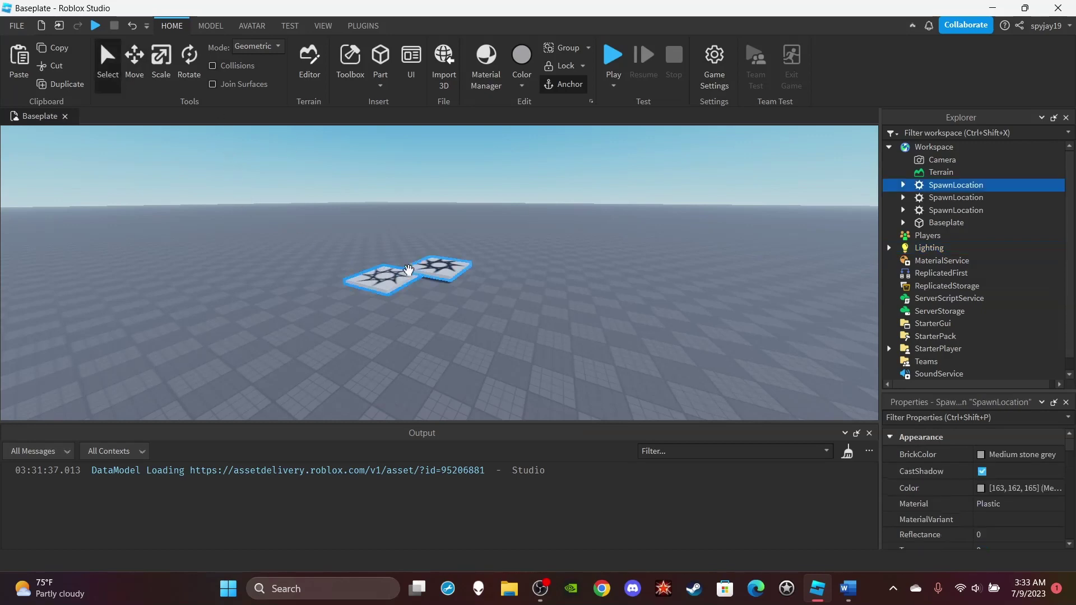
click(447, 351)
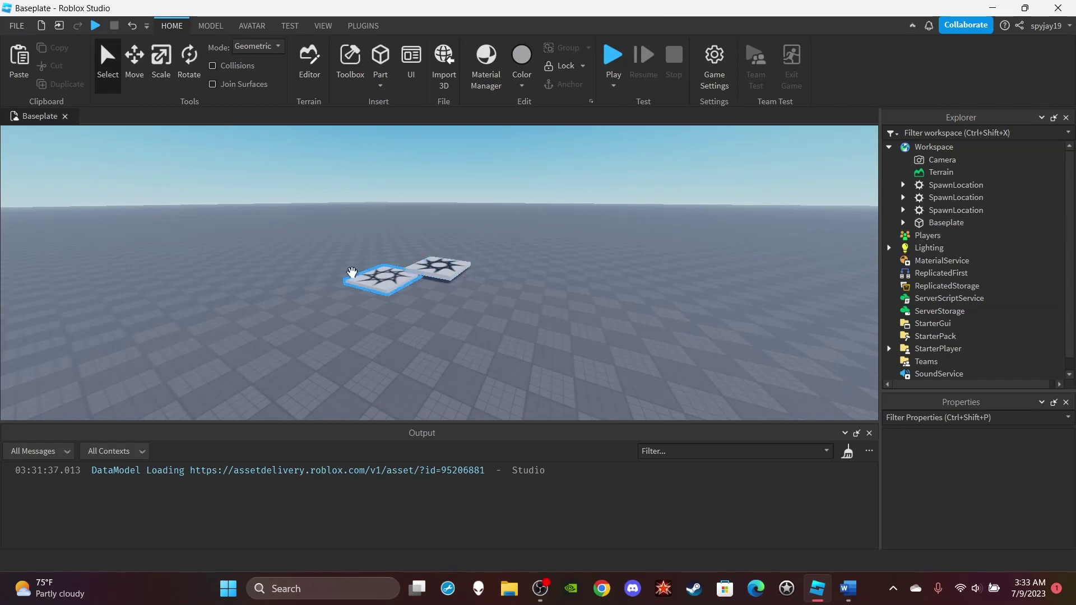
- Move the original spawn location away from its copies with the Move tool and focus the camera on it
click(135, 61)
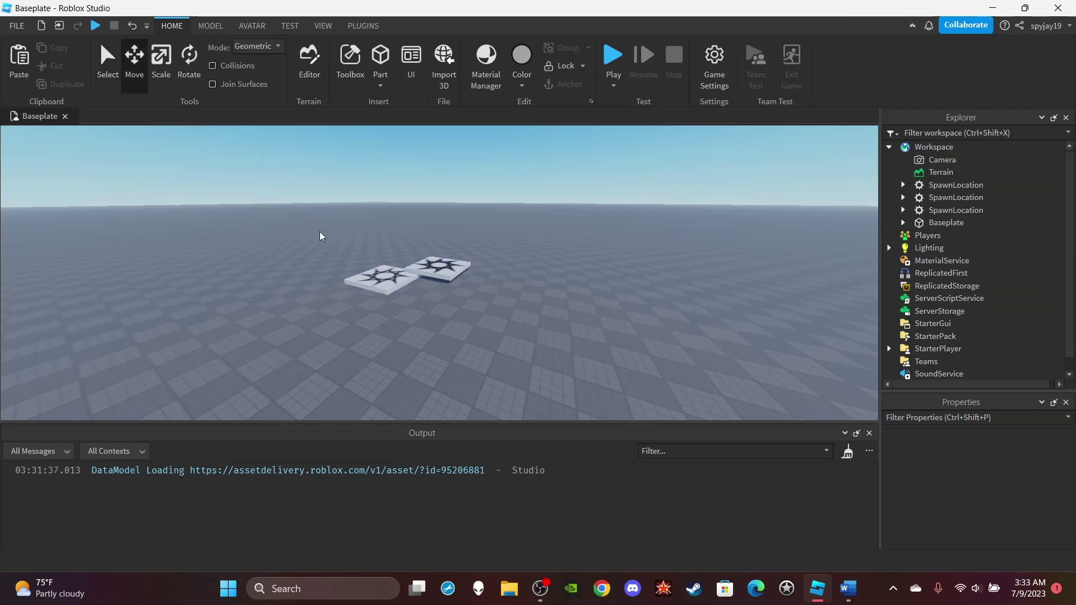
click(381, 292)
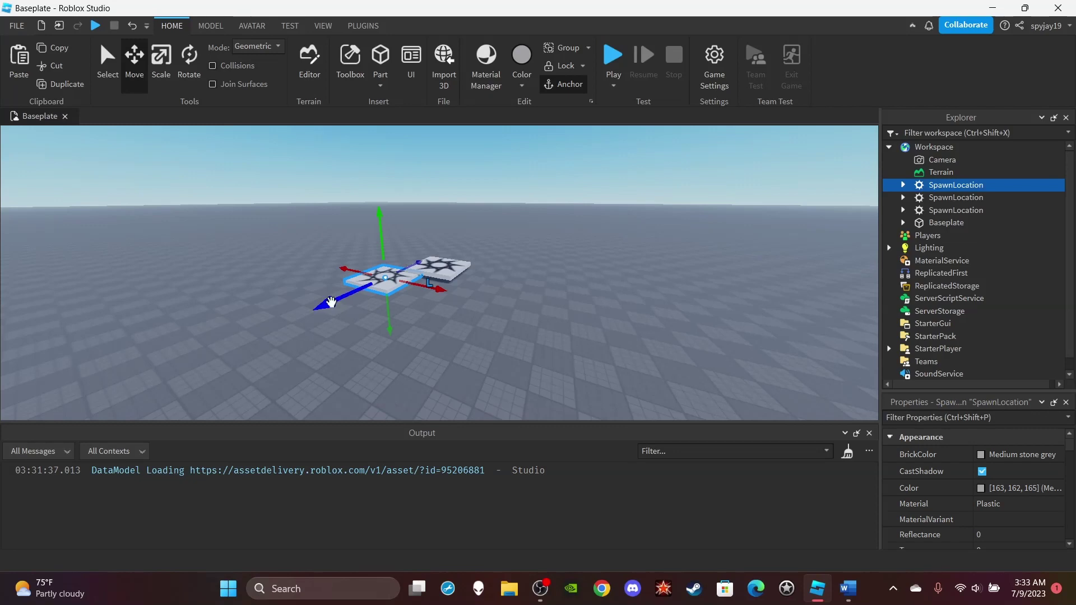
drag(330, 303, 112, 402)
drag(296, 367, 385, 372)
key(f)
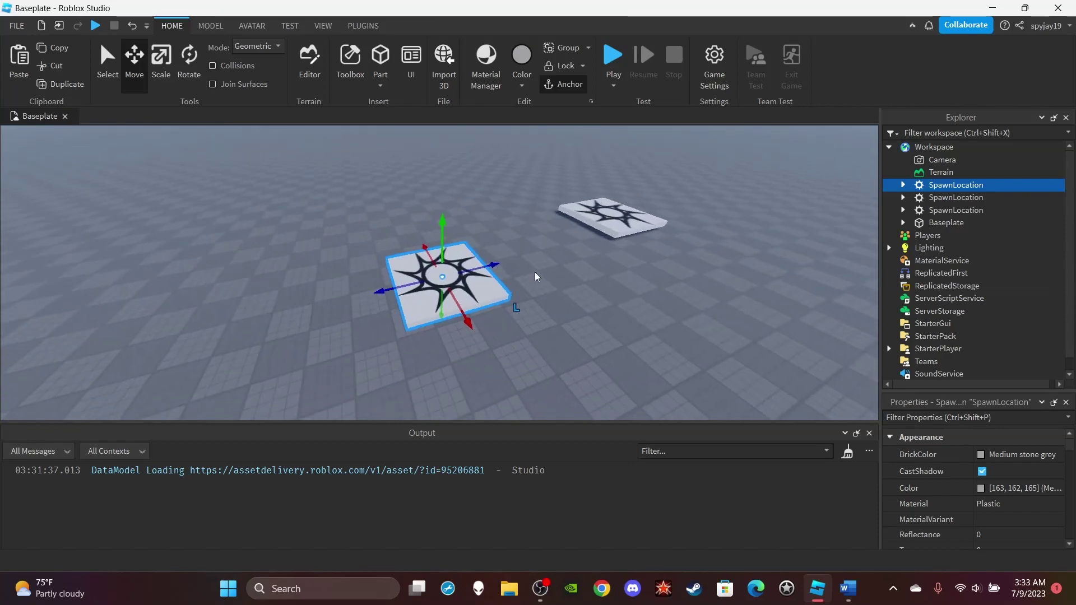
- Scale the moved spawn location upward with the Scale tool to make it a thicker block
click(162, 72)
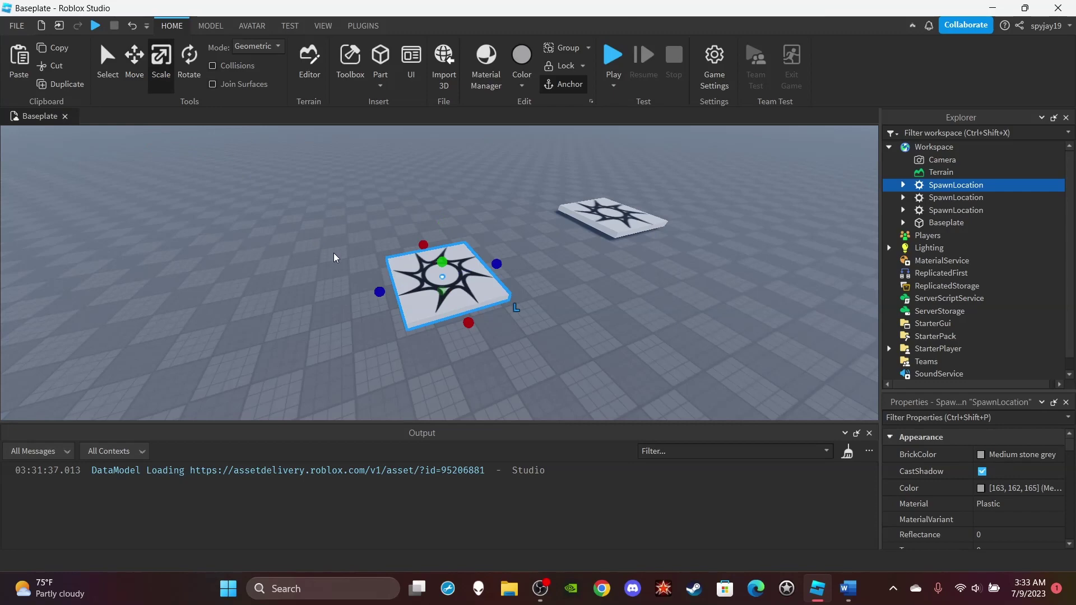
drag(441, 262, 440, 238)
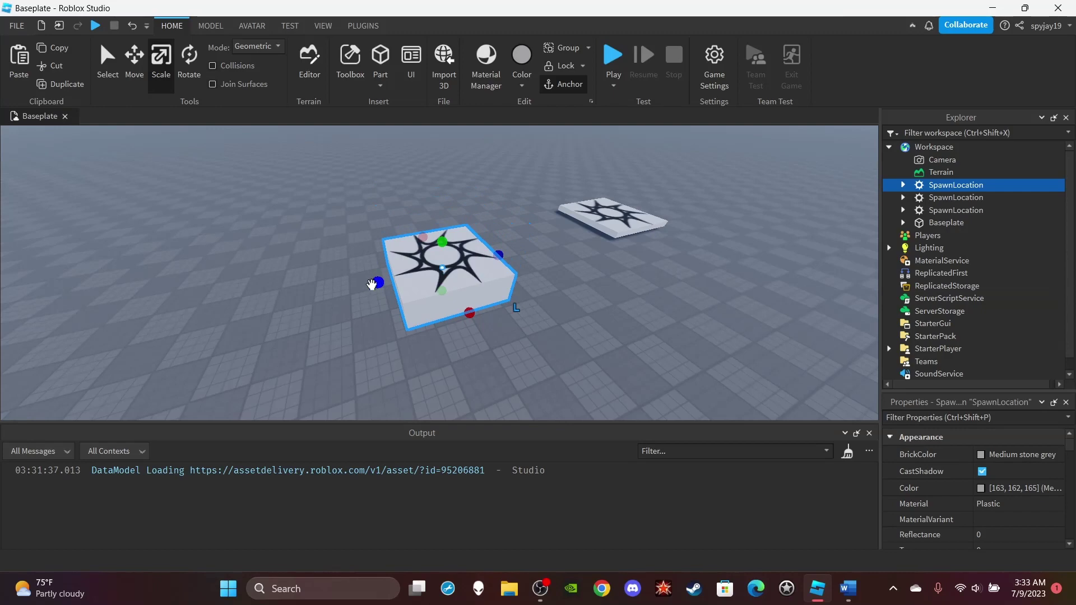
mouse_move(371, 283)
mouse_down()
mouse_move(316, 303)
mouse_move(221, 311)
mouse_move(368, 271)
mouse_up()
- Rotate the thick spawn location about its vertical axis and a horizontal axis with the Rotate tool
click(189, 60)
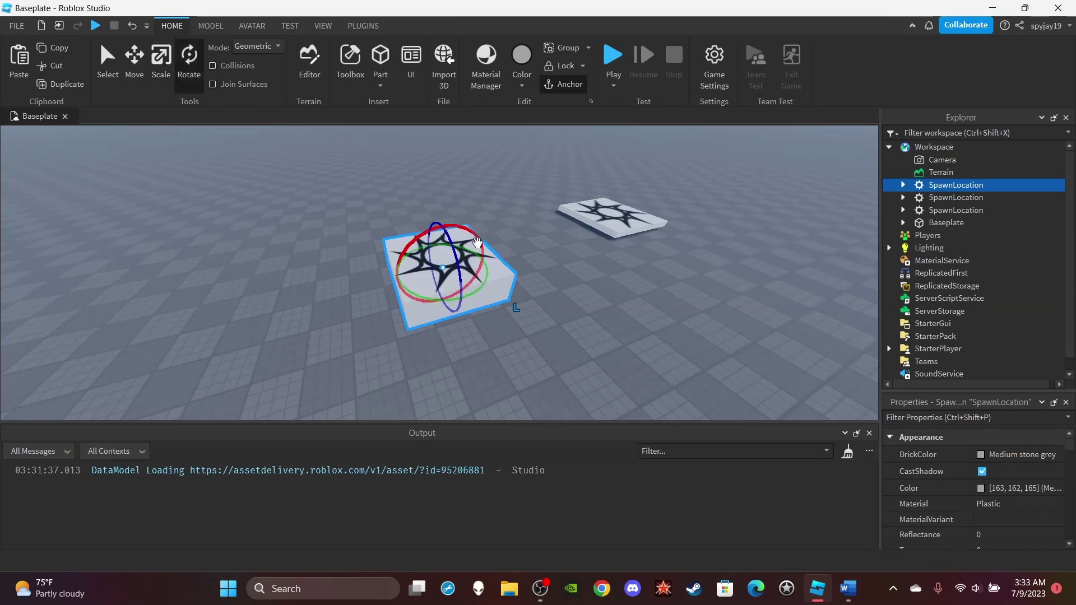
drag(474, 286, 303, 239)
drag(435, 231, 400, 294)
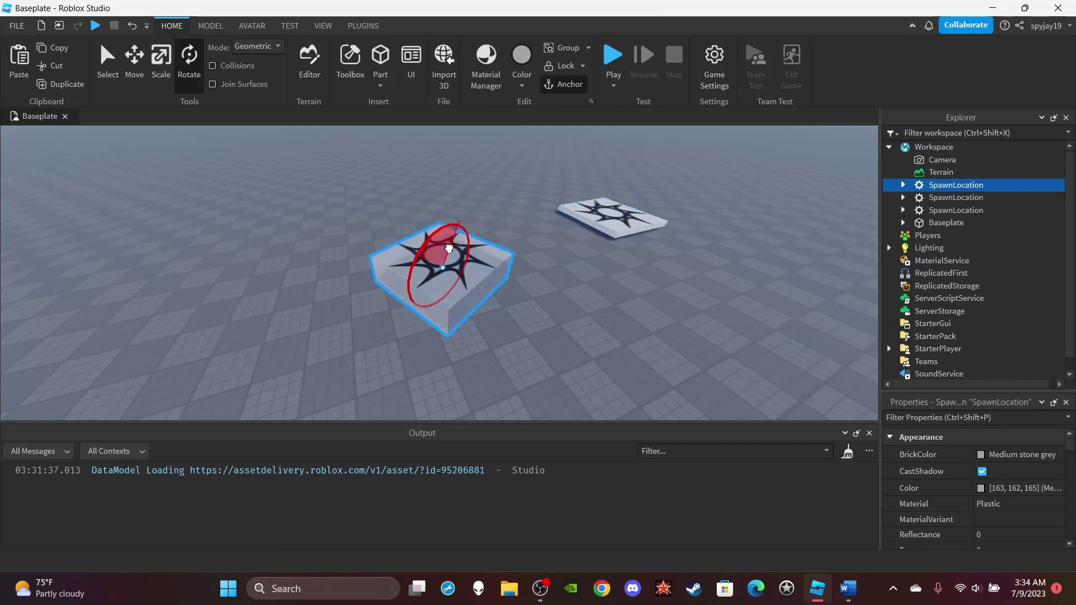
- Separate the two overlapping thin spawn locations by placing one of them next to the thick one
scroll(559, 258, up, 5)
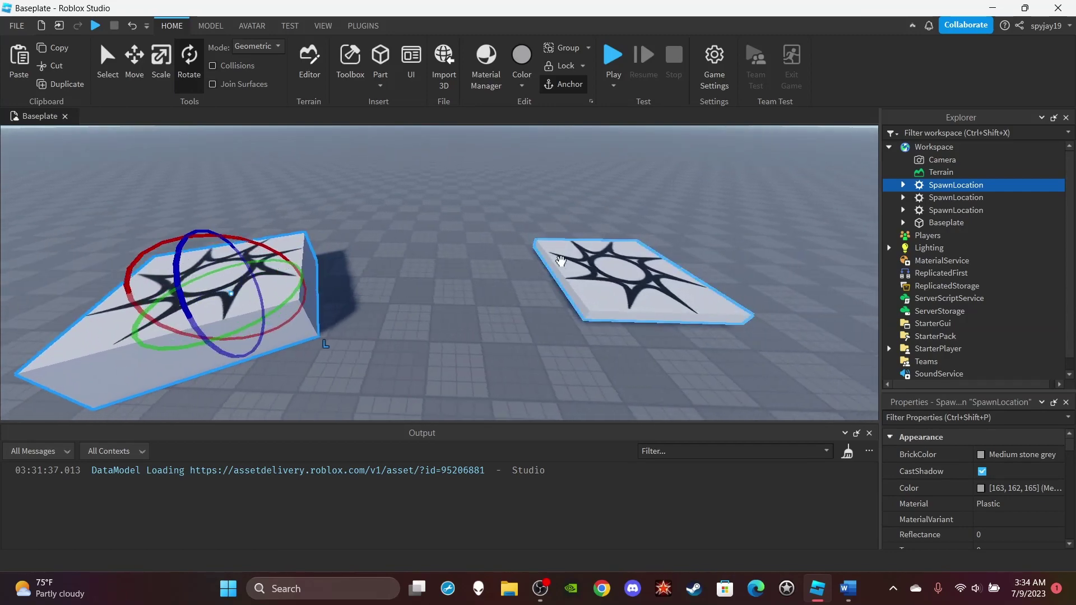
click(371, 273)
right_drag(371, 273, 331, 217)
click(332, 217)
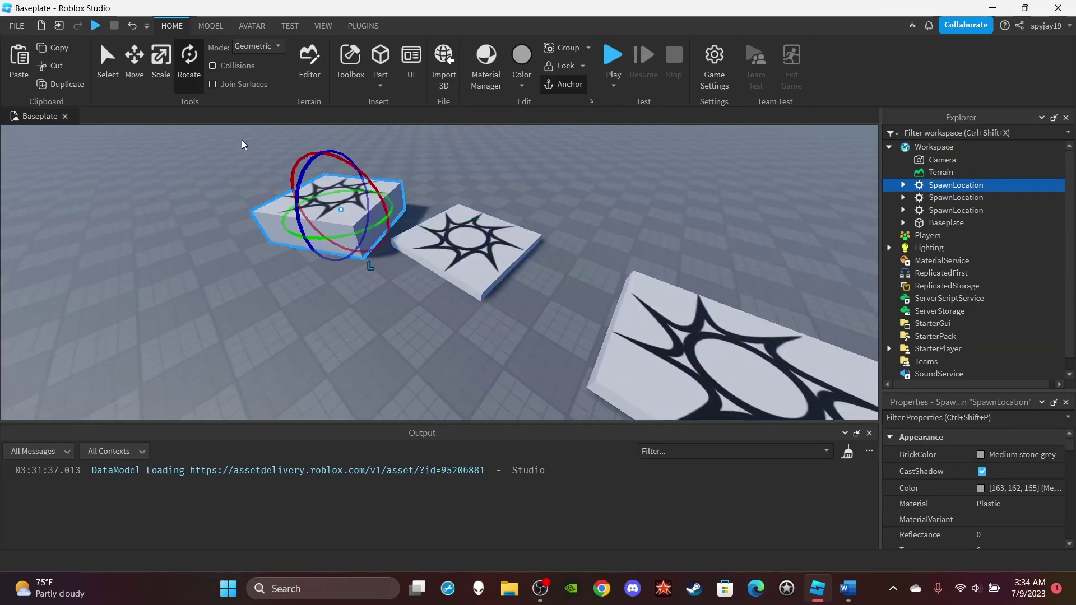
- Turn on Collisions and move the neighbouring thin spawn location around and against the thick one to test the setting
click(213, 66)
right_drag(462, 162, 461, 162)
click(357, 241)
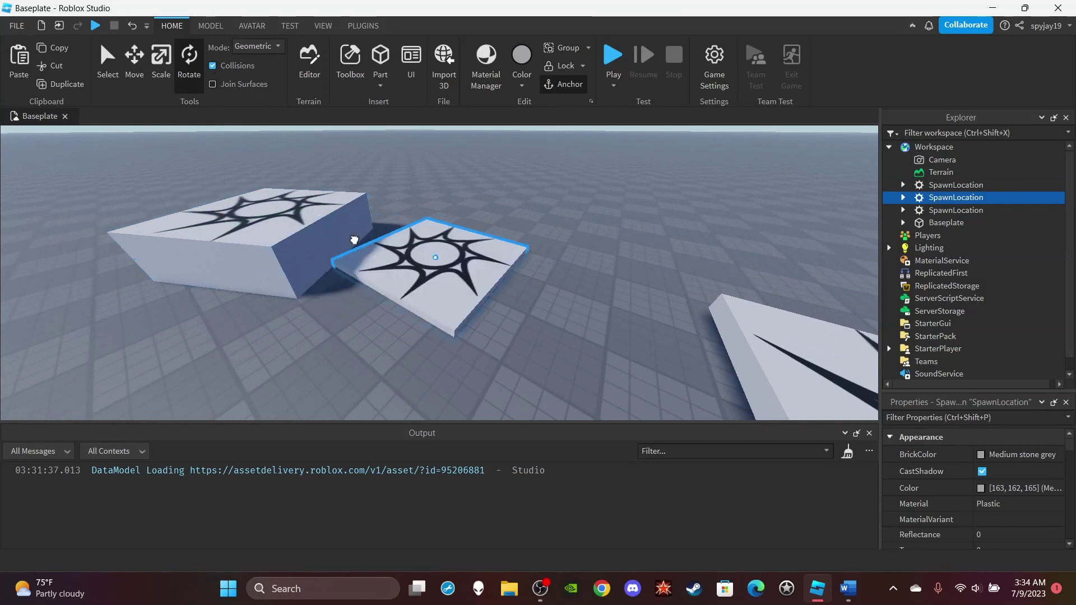
scroll(287, 240, up, 3)
scroll(288, 239, down, 3)
scroll(305, 236, up, 3)
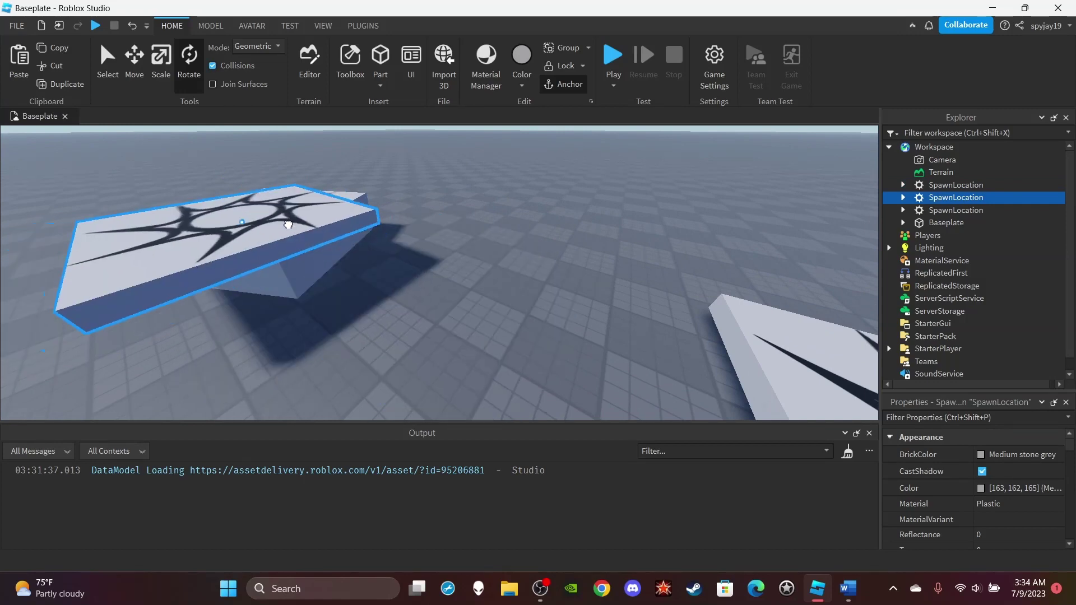
scroll(336, 235, down, 3)
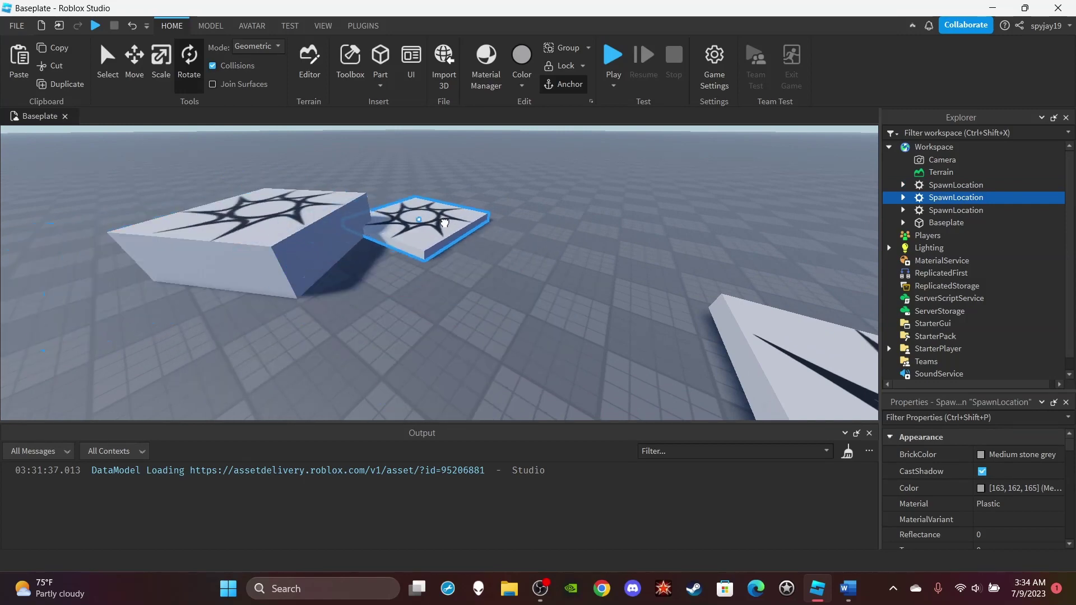
scroll(444, 223, up, 3)
scroll(477, 235, down, 4)
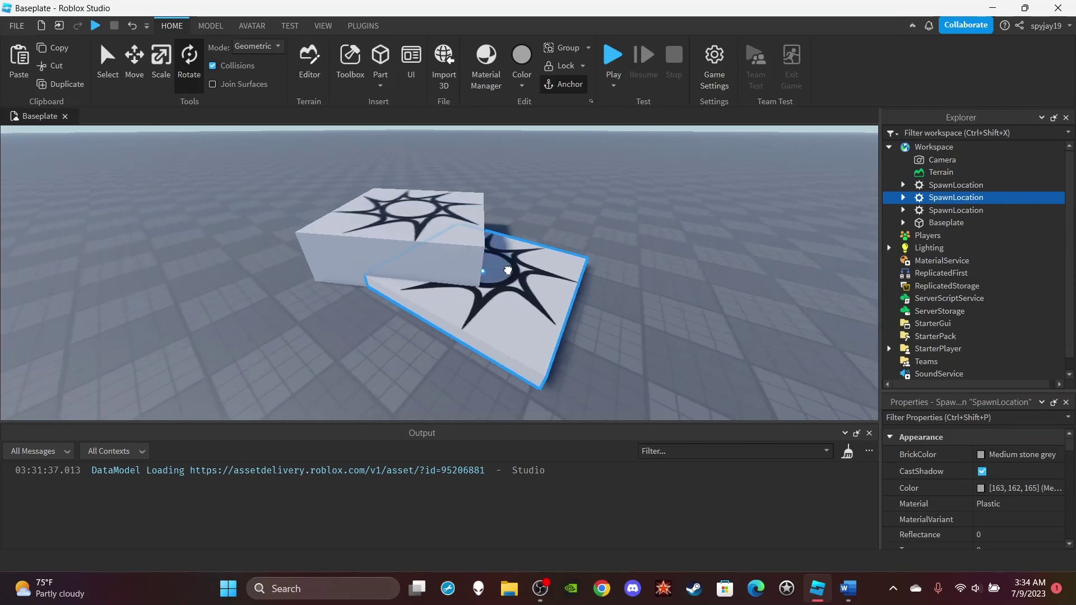
scroll(532, 252, up, 2)
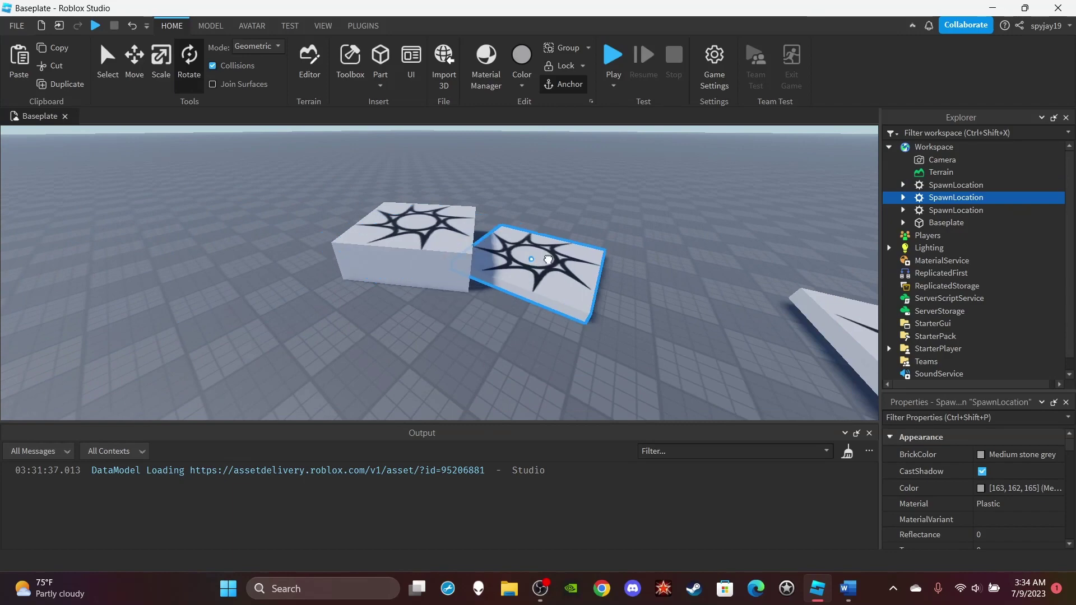
drag(549, 259, 561, 337)
- Turn off Collisions and shift the thin spawn location along one axis with the Move tool
click(219, 67)
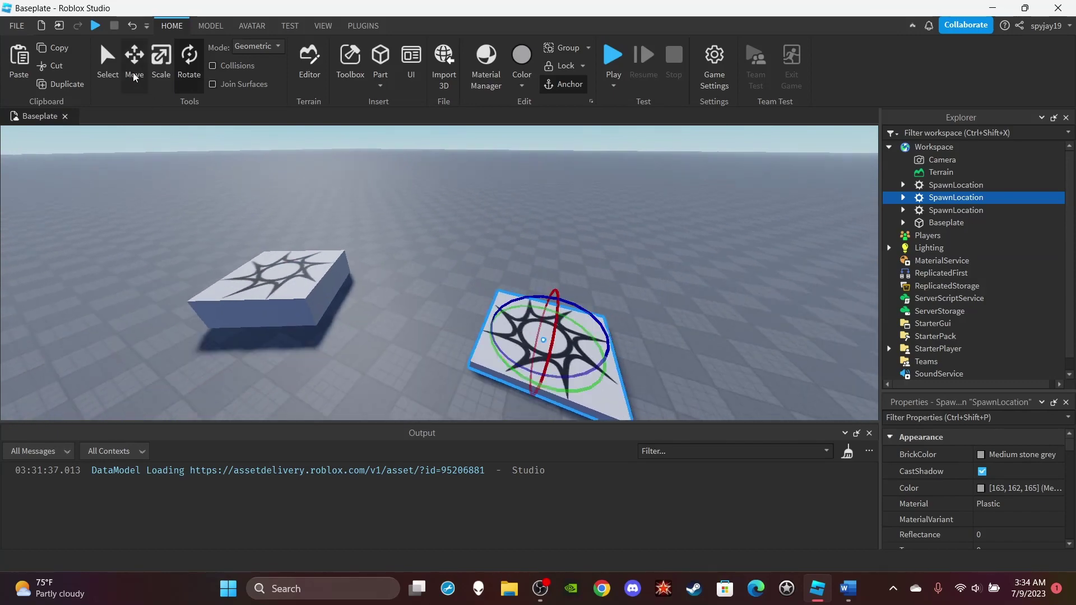
click(132, 74)
right_drag(252, 168, 378, 236)
drag(583, 233, 533, 234)
right_drag(534, 234, 494, 258)
- Turn Collisions back on and move the thin spawn location up against the side of the thick one
click(213, 66)
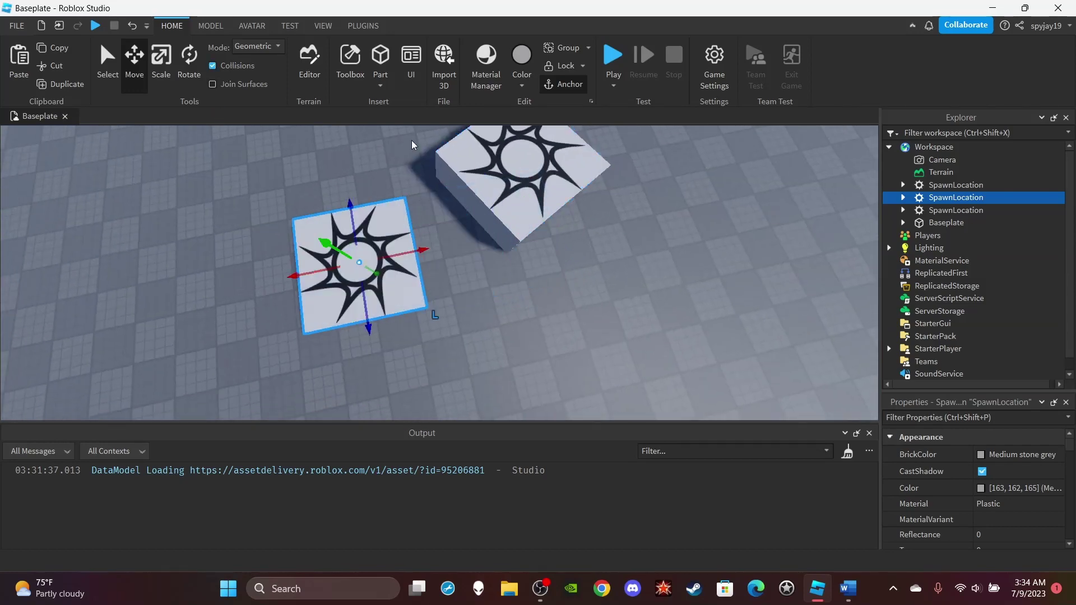
right_drag(415, 147, 449, 219)
drag(425, 298, 554, 318)
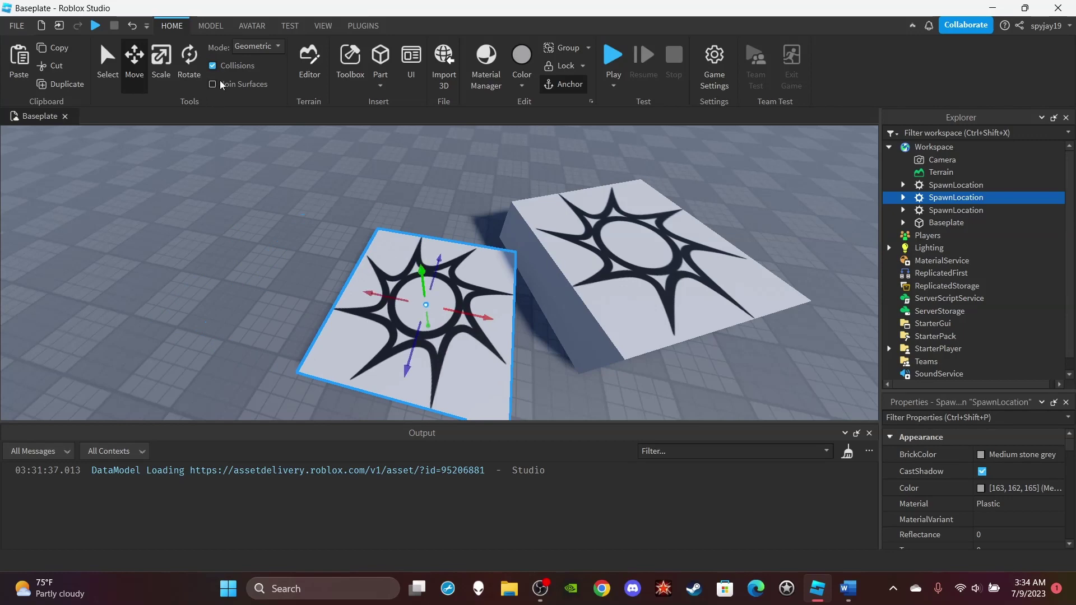
- Turn off Collisions again and slide the thin spawn location slightly away from the thick one
click(236, 66)
drag(466, 314, 427, 306)
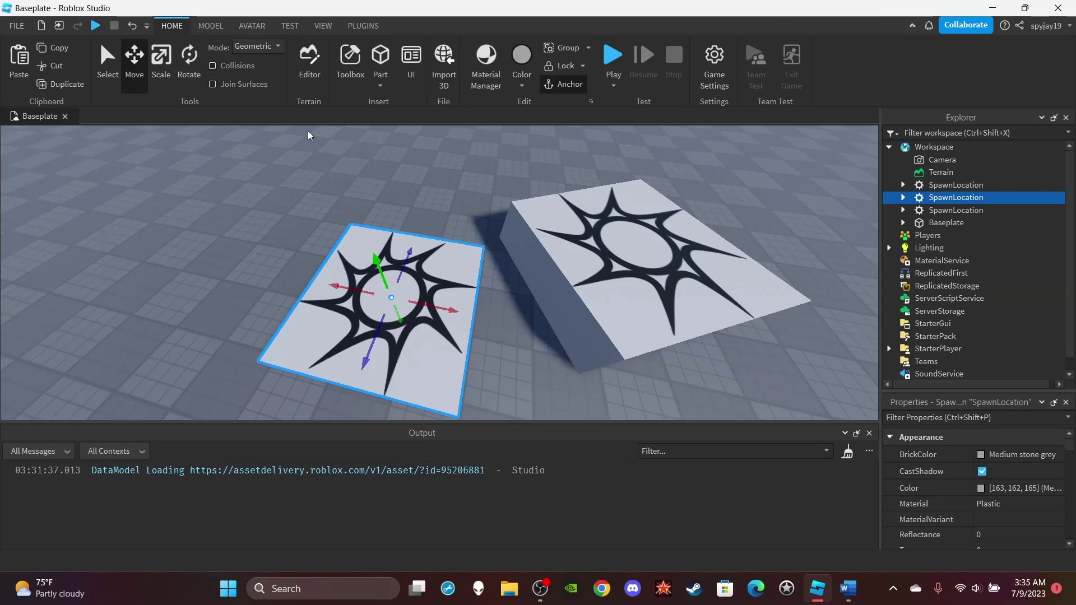
- Turn on Join Surfaces and insert a block part on the corner of the thin spawn location
click(223, 85)
click(283, 149)
scroll(385, 206, down, 5)
right_drag(386, 205, 387, 170)
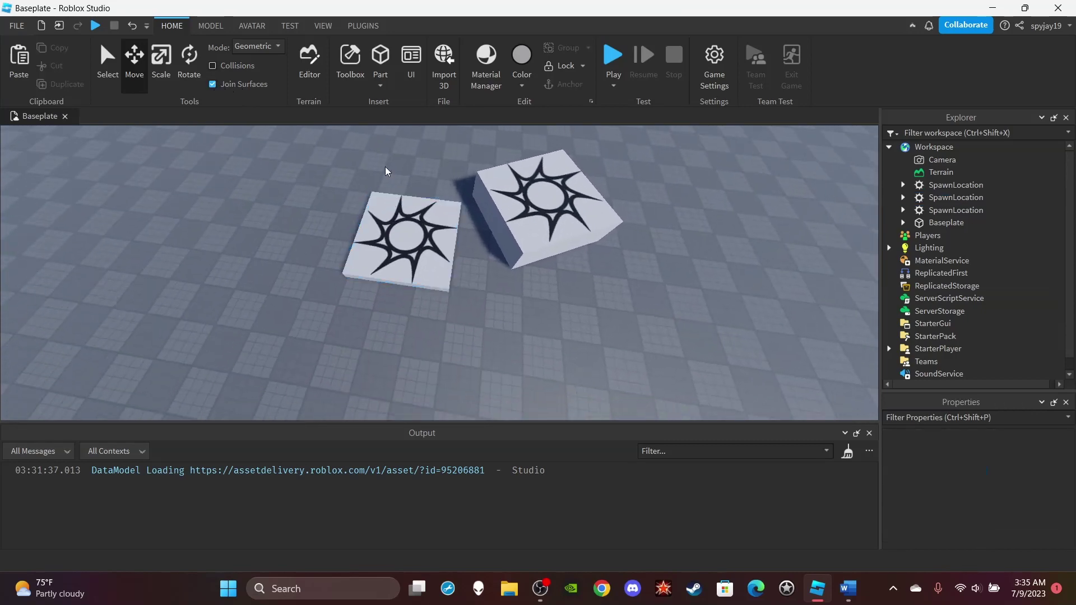
click(381, 85)
click(393, 101)
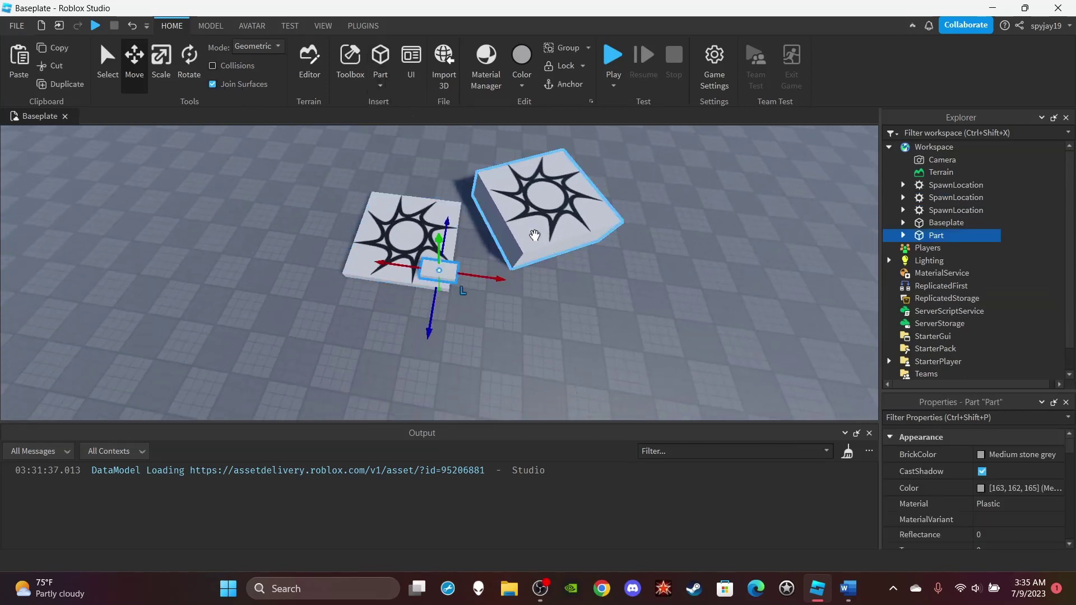
- Examine the properties of the Weld inside the new block part, including the parts it joins
click(903, 236)
click(930, 248)
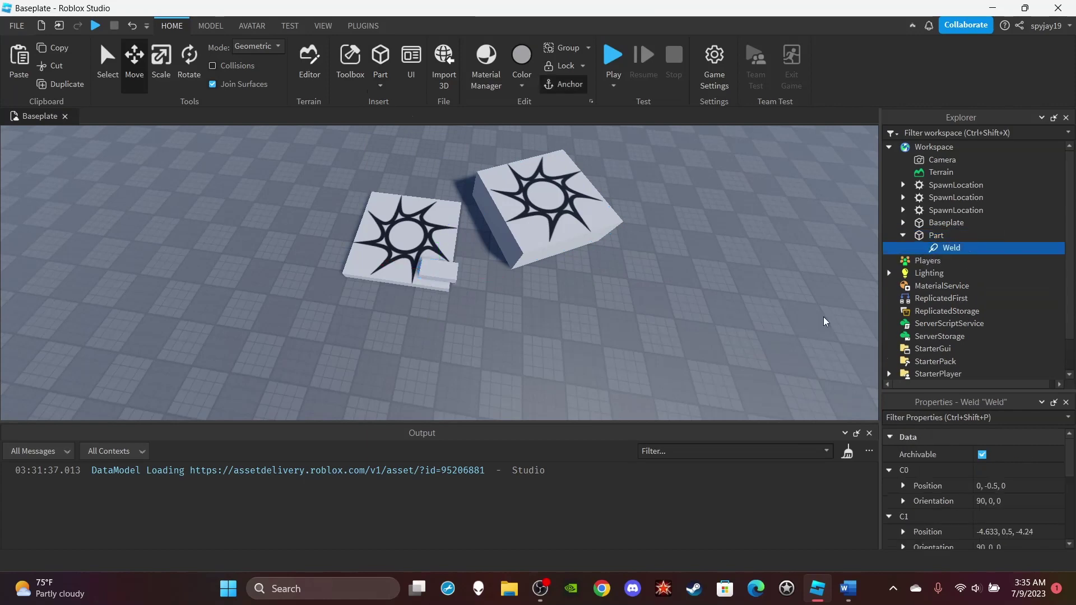
scroll(605, 335, up, 3)
scroll(977, 520, down, 3)
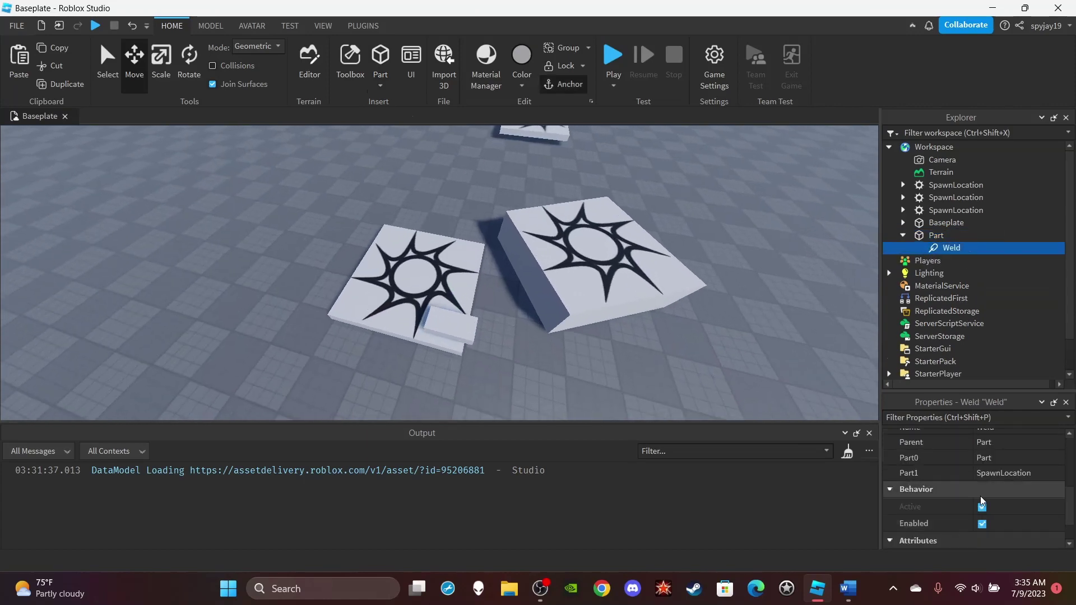
scroll(982, 500, down, 2)
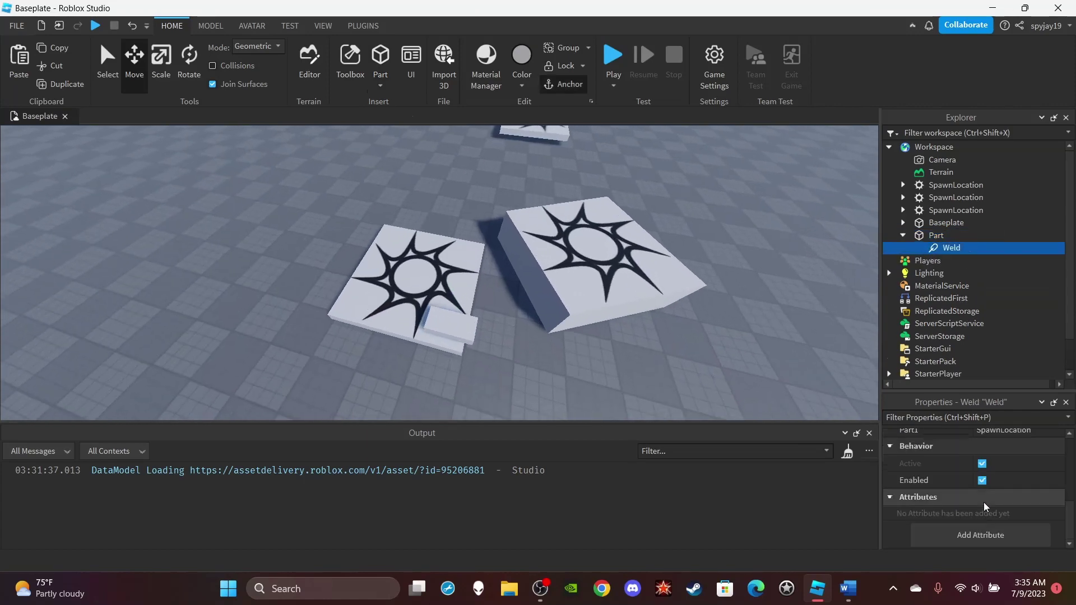
scroll(982, 504, up, 4)
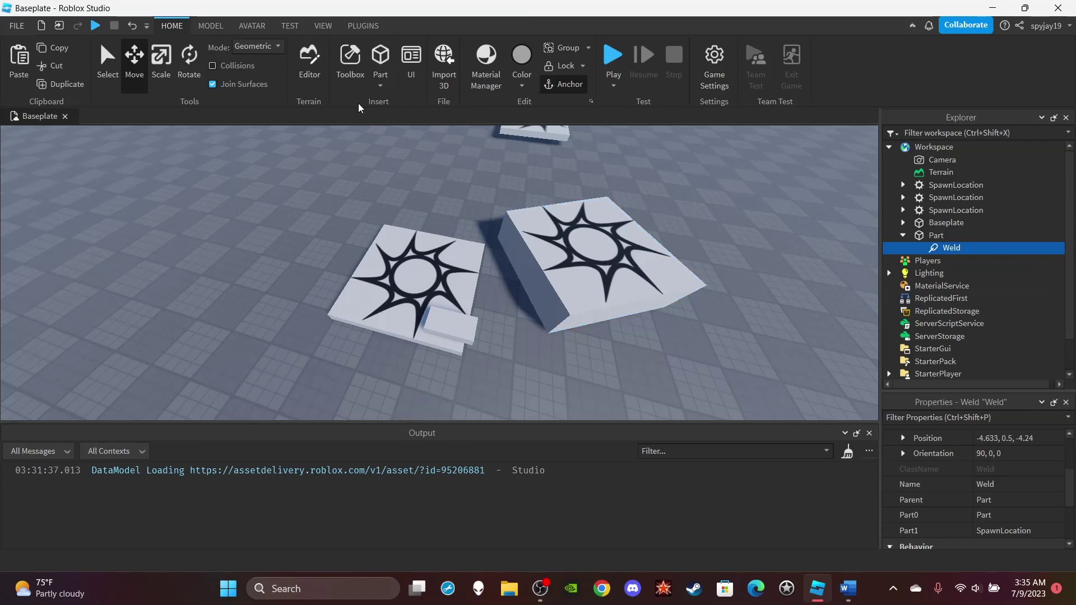
- Open the Terrain Editor, review its Generate settings and the Region and Edit tools, and close it
click(315, 55)
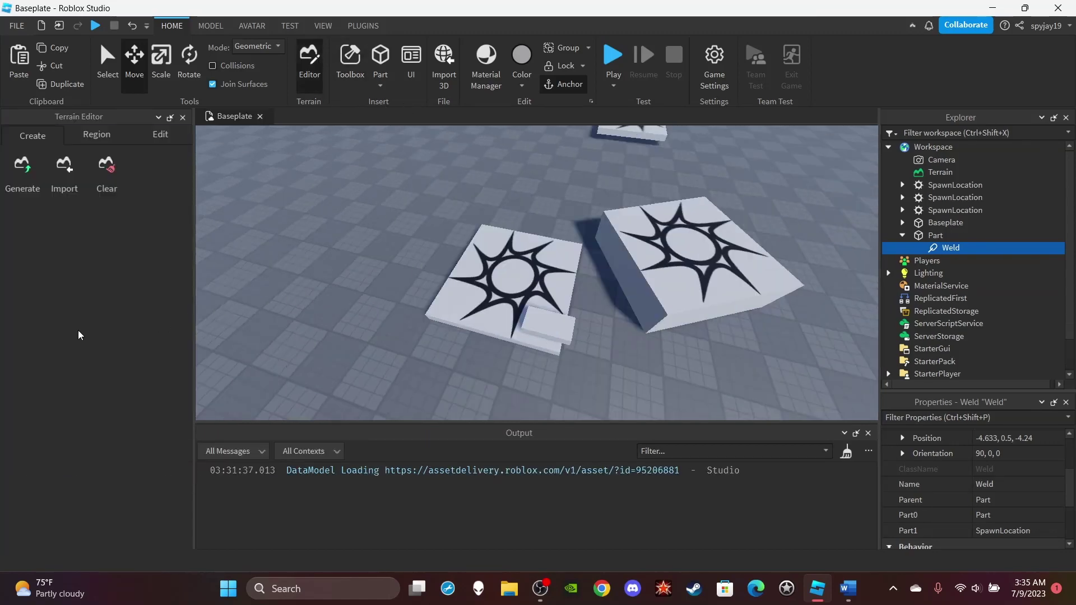
click(29, 179)
scroll(84, 292, down, 3)
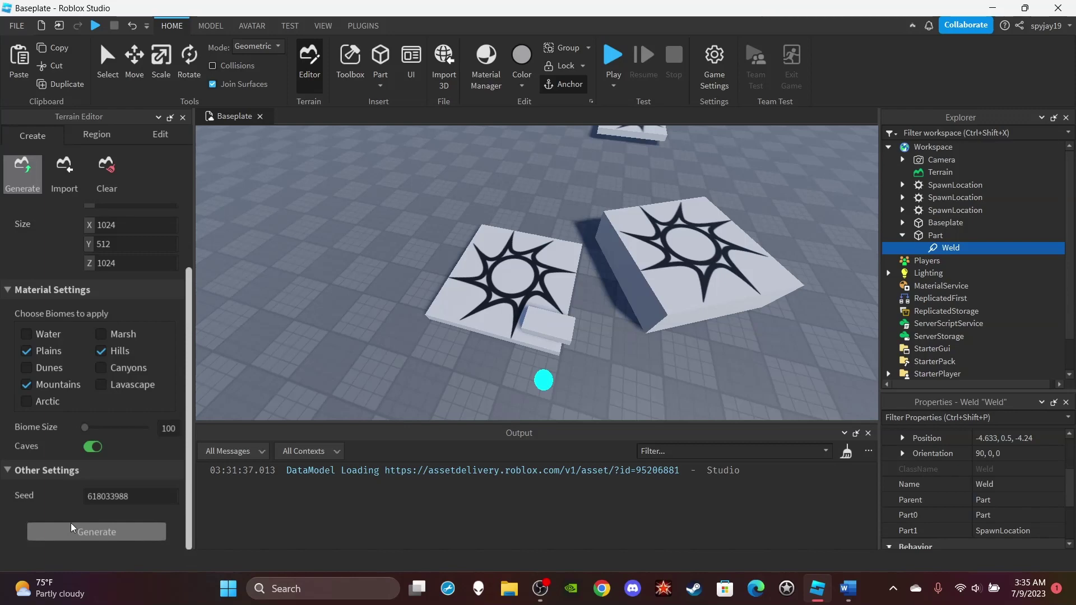
click(106, 137)
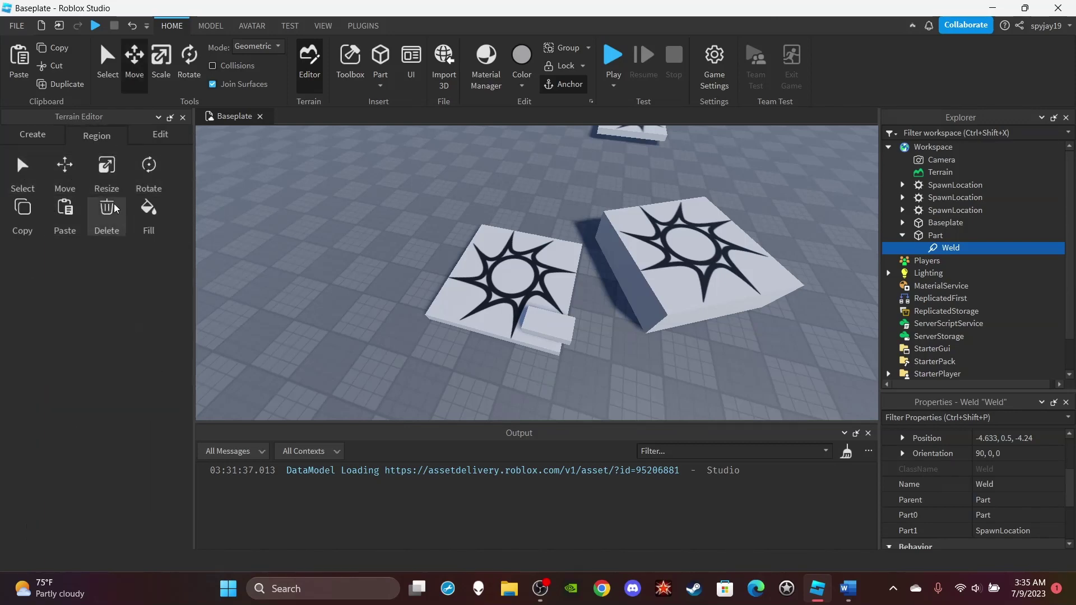
click(124, 51)
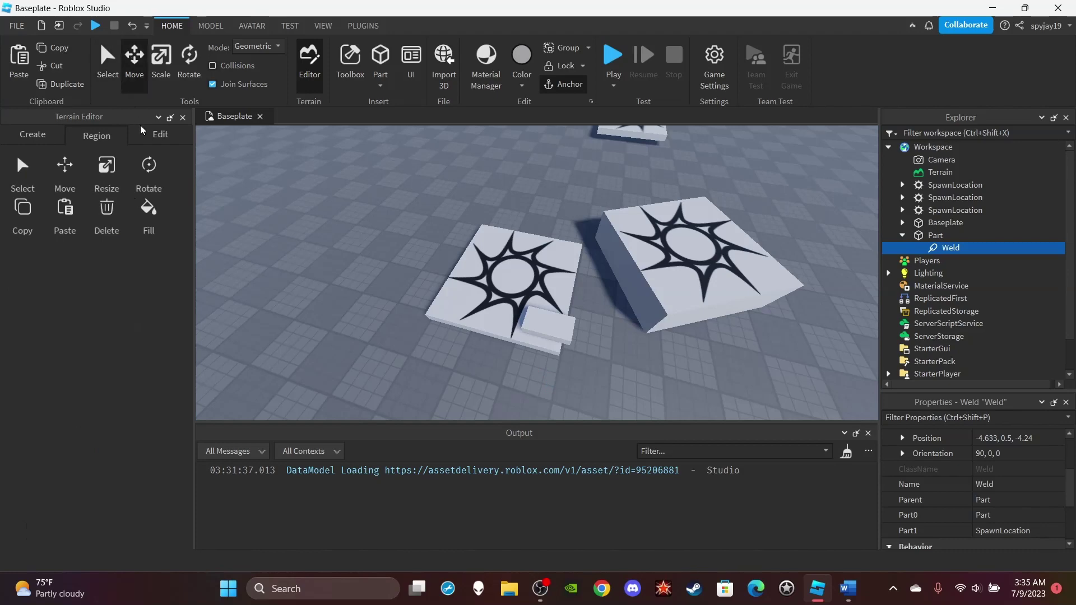
click(168, 136)
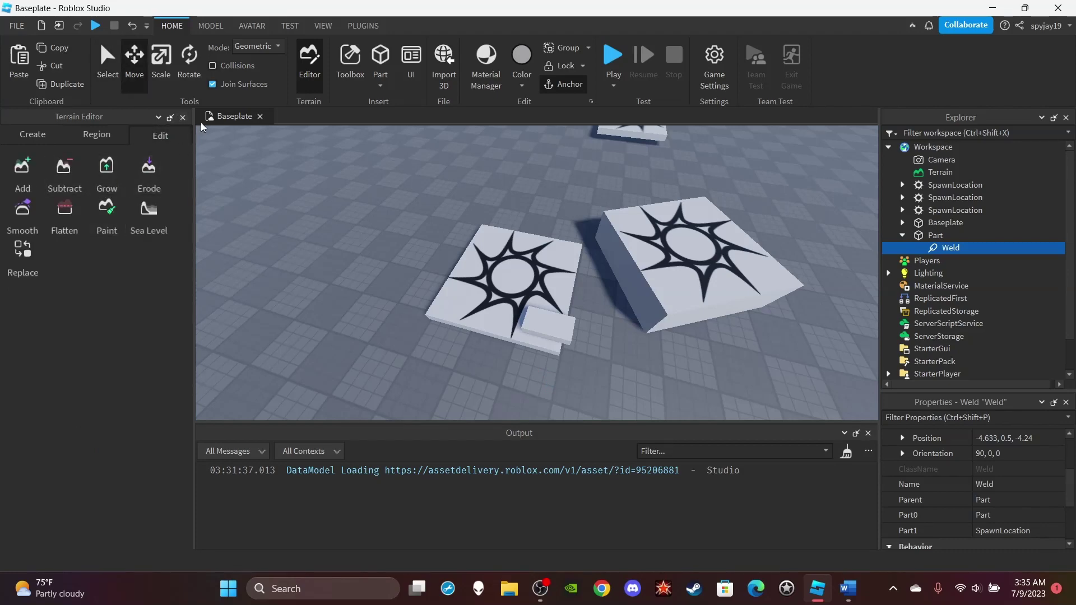
click(183, 118)
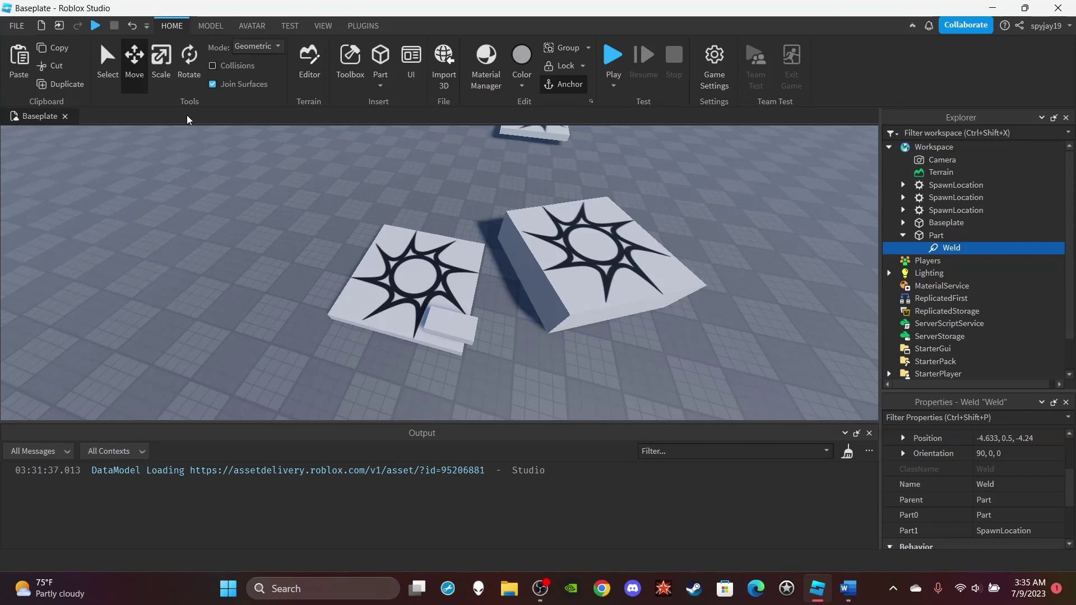
- Open the Toolbox and browse the public Models catalogue through its Trending and Essential items
click(348, 78)
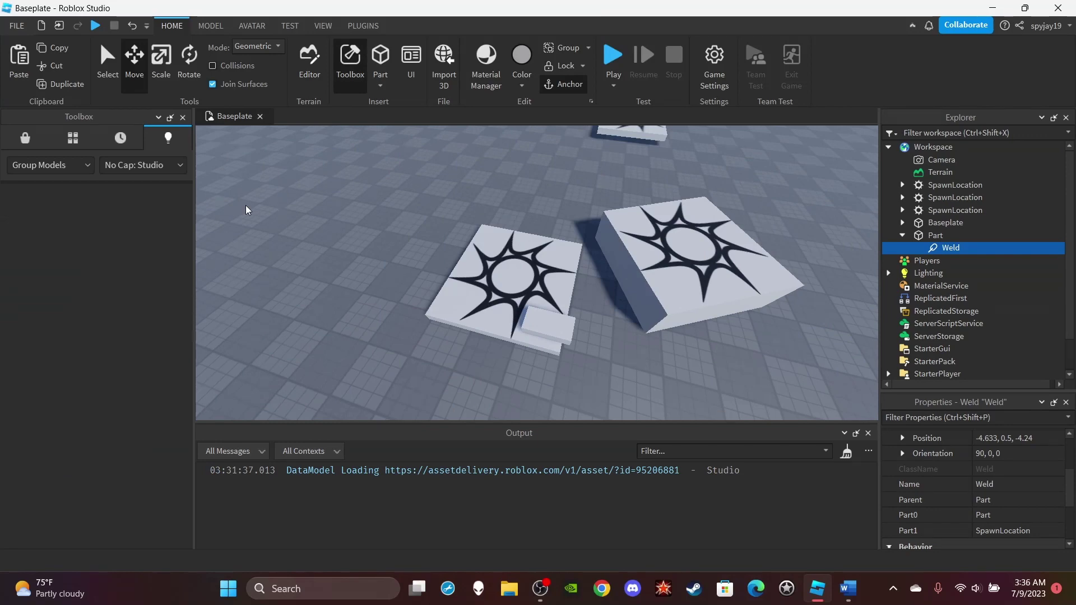
click(39, 138)
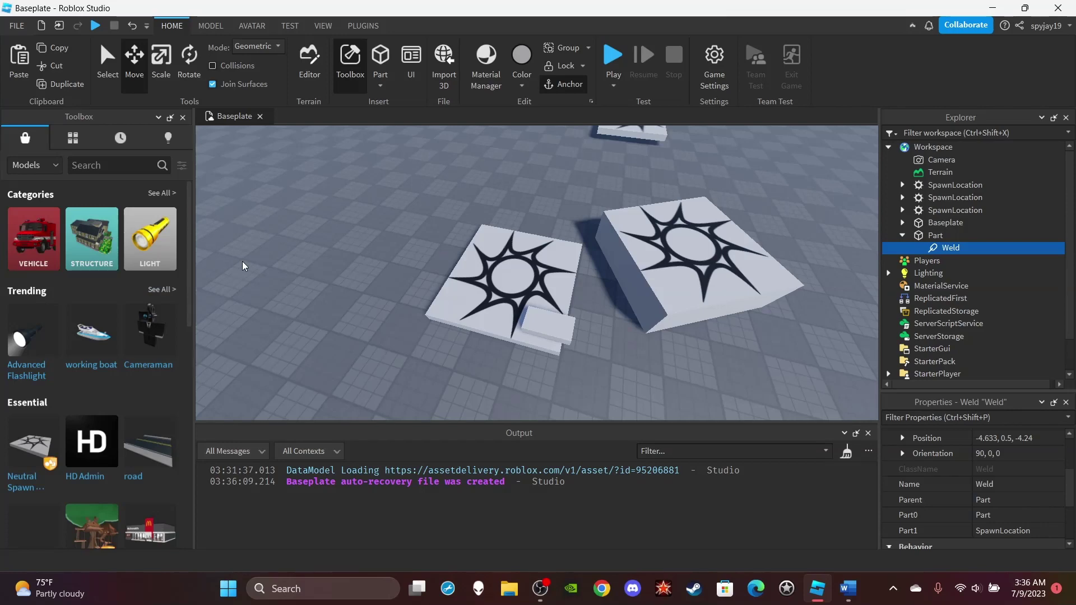
mouse_move(159, 325)
scroll(82, 298, down, 2)
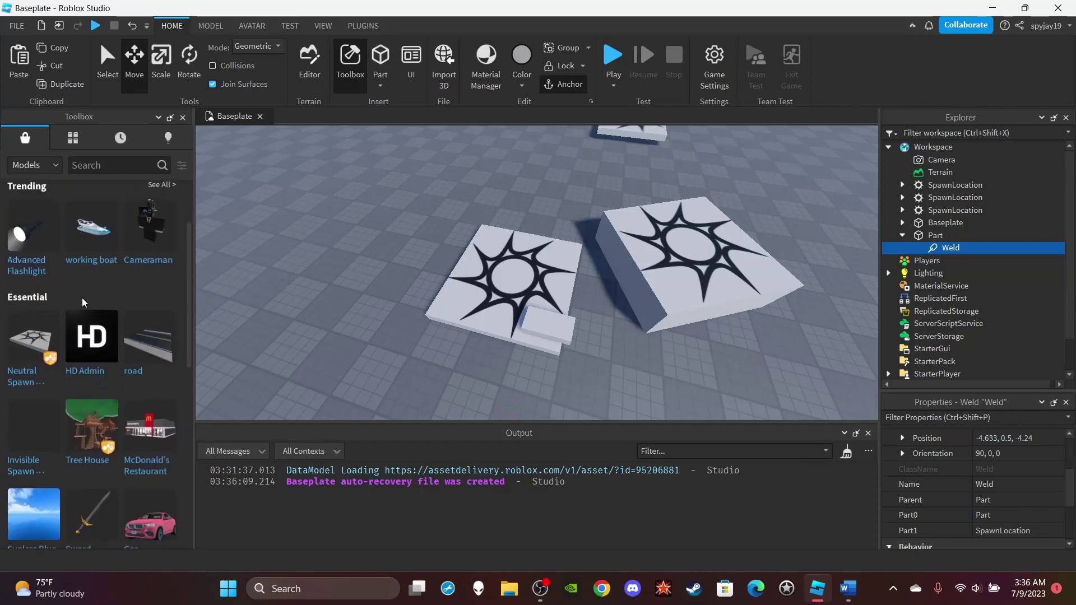
mouse_move(89, 322)
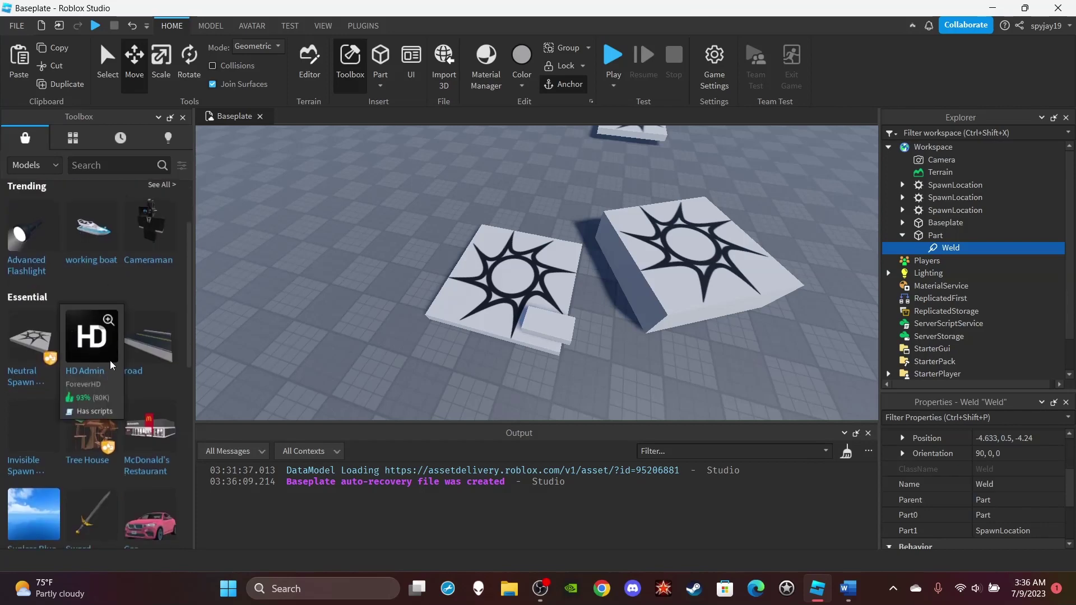
scroll(110, 361, down, 3)
mouse_move(149, 298)
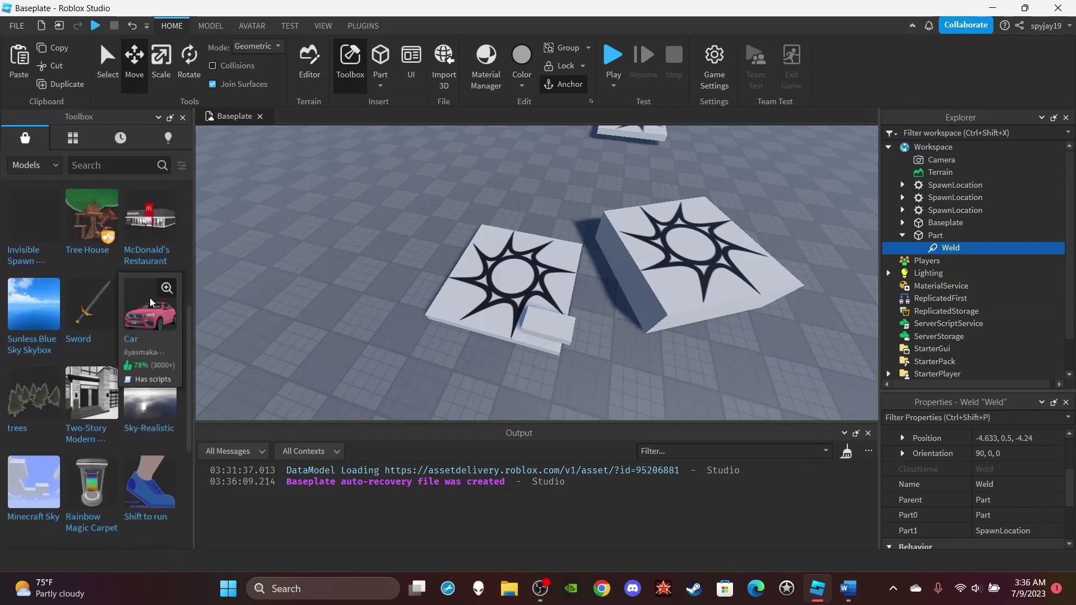
scroll(151, 280, down, 5)
mouse_move(99, 272)
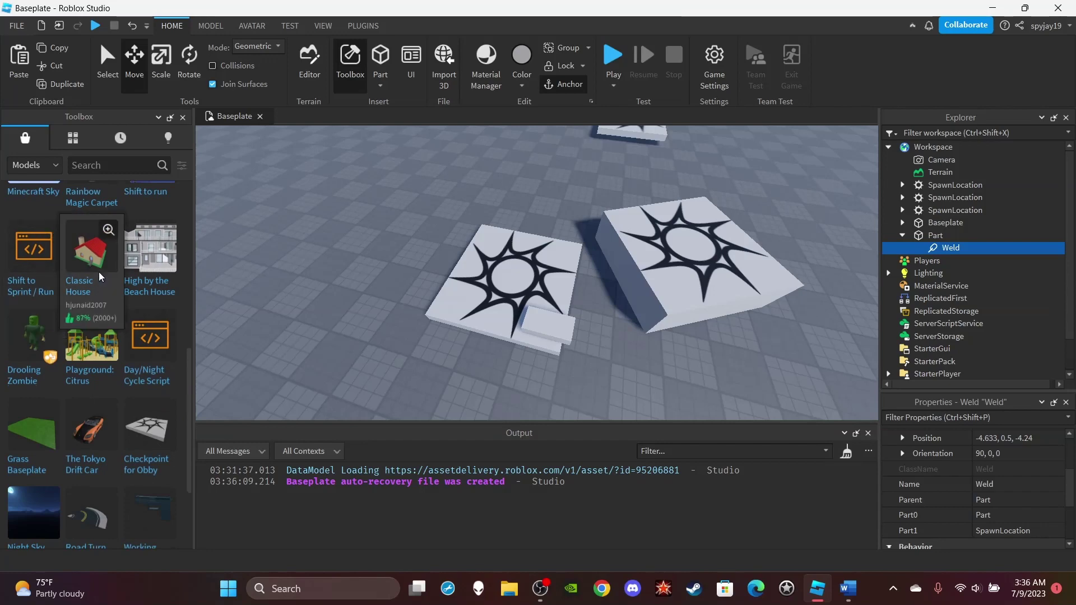
- Review the Toolbox's My Models collection and its category list, the Recent Models and the created models
click(73, 147)
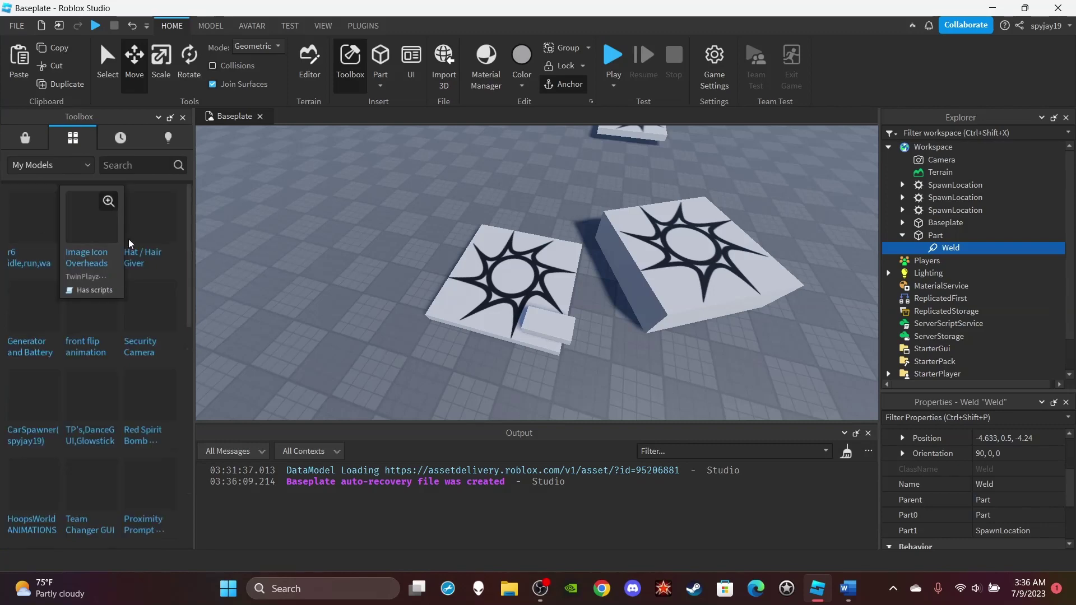
click(31, 165)
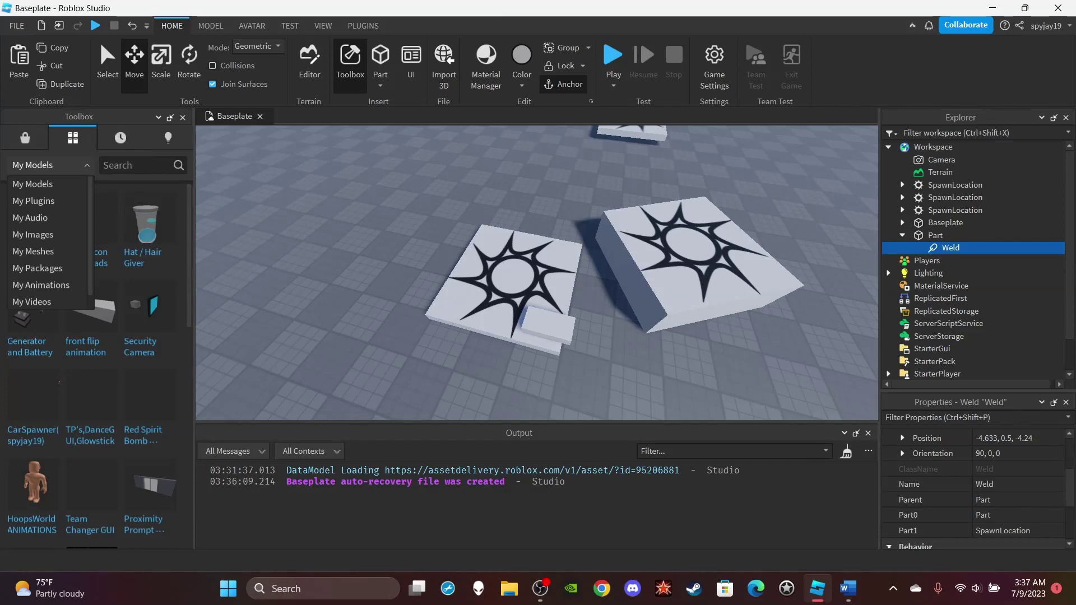
click(119, 139)
click(119, 139)
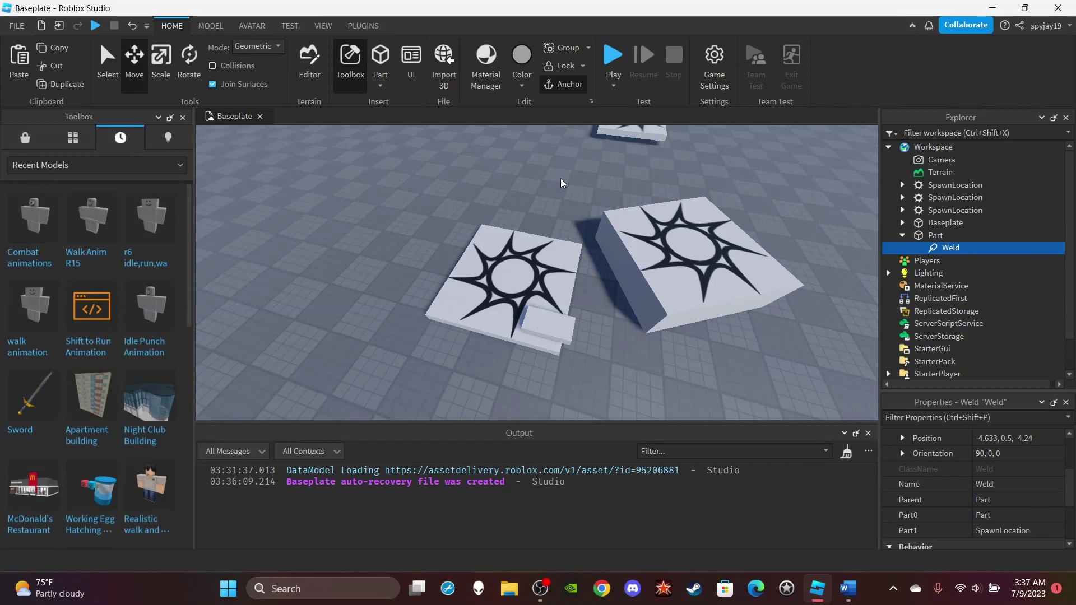
click(168, 138)
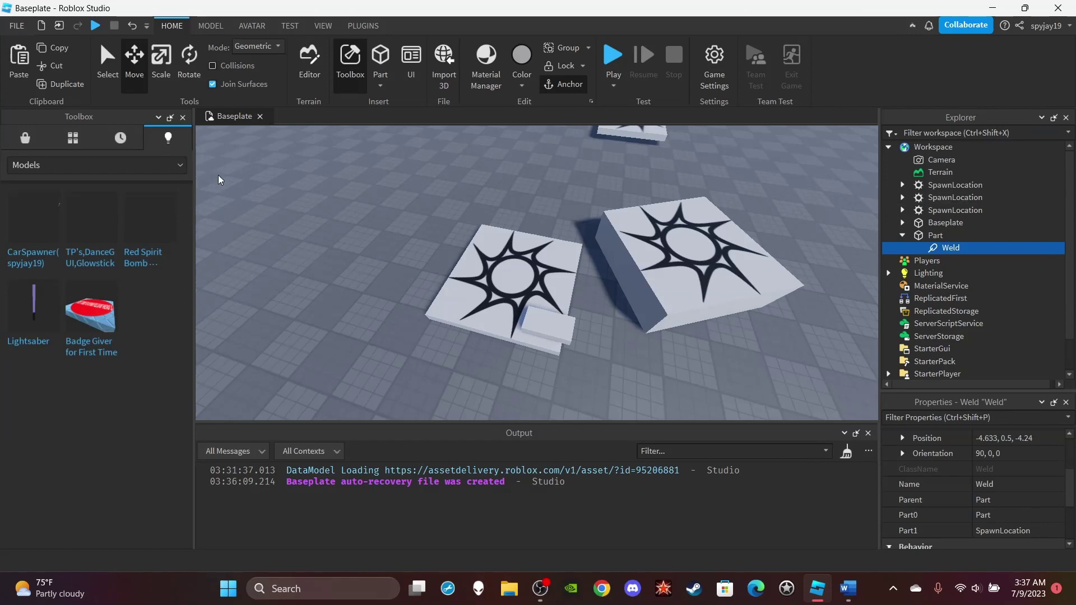
- Insert a wedge part on the thin spawn location and a corner wedge part on the baseplate beside it
click(390, 83)
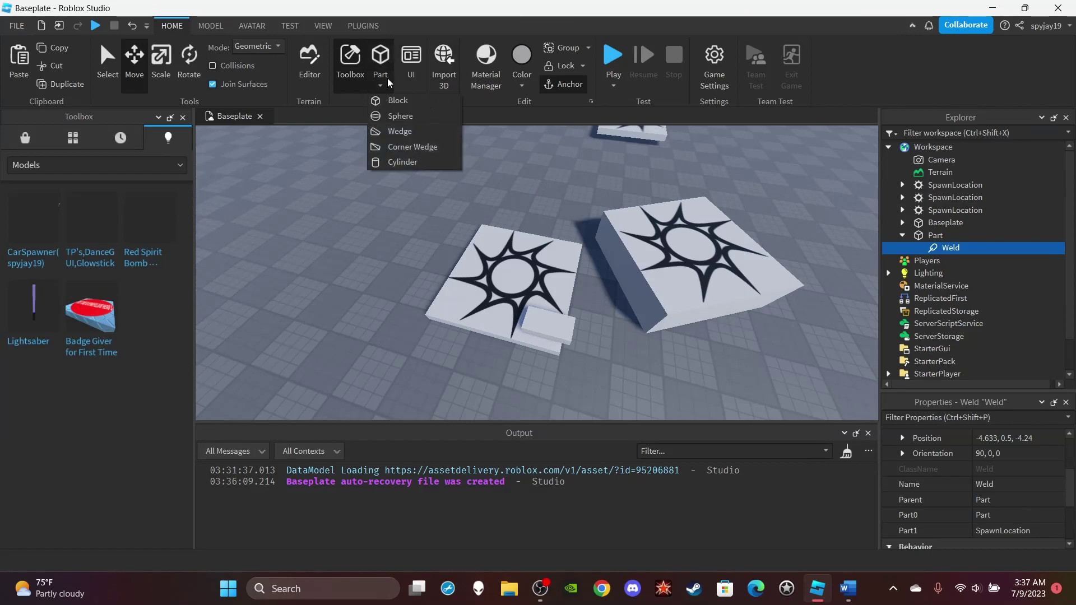
click(397, 146)
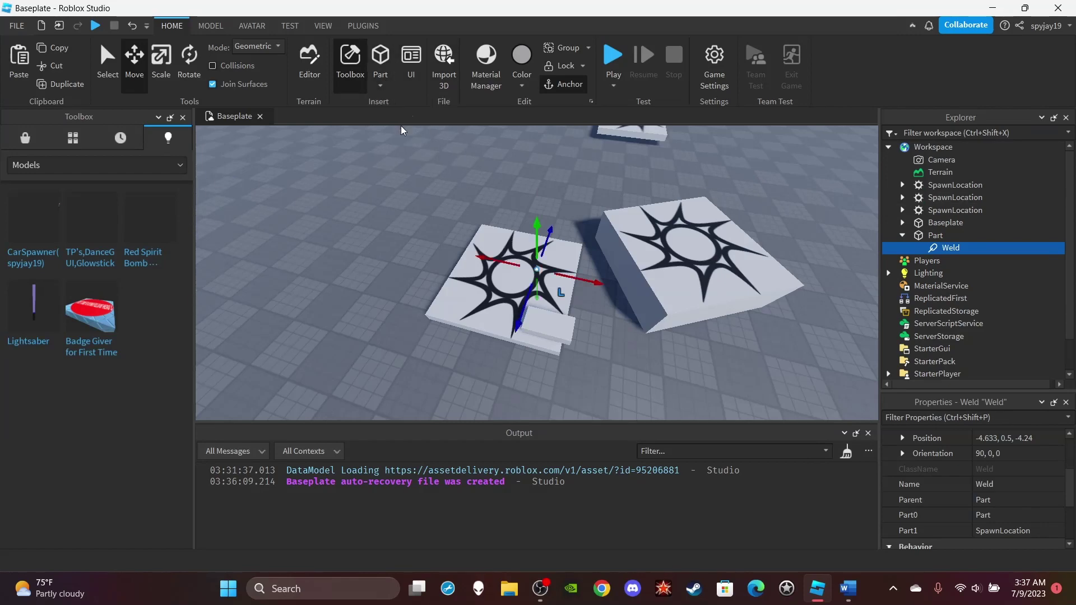
scroll(461, 188, up, 6)
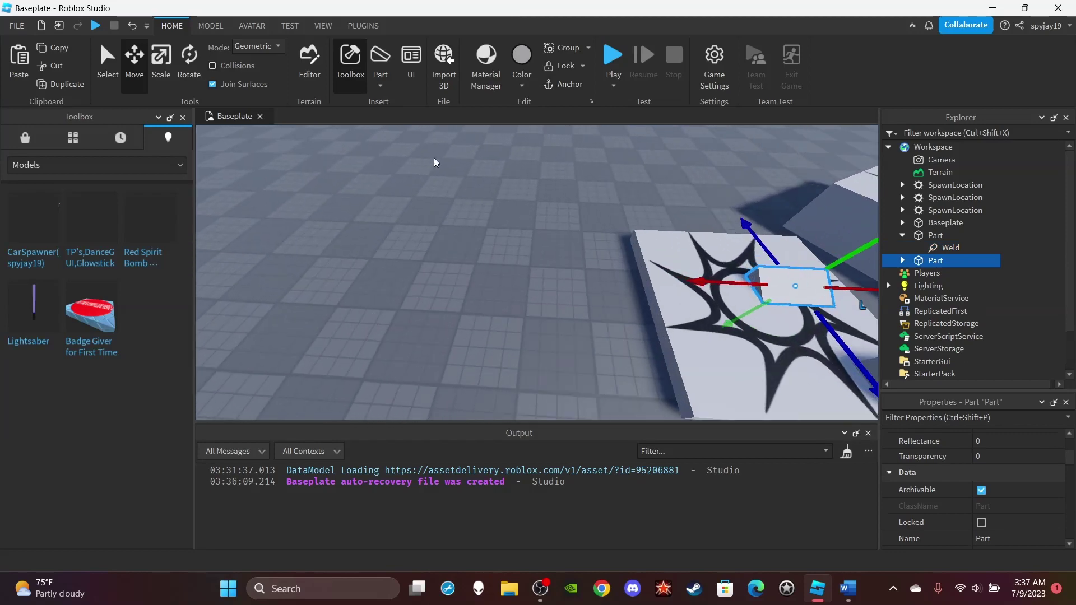
click(380, 83)
click(407, 148)
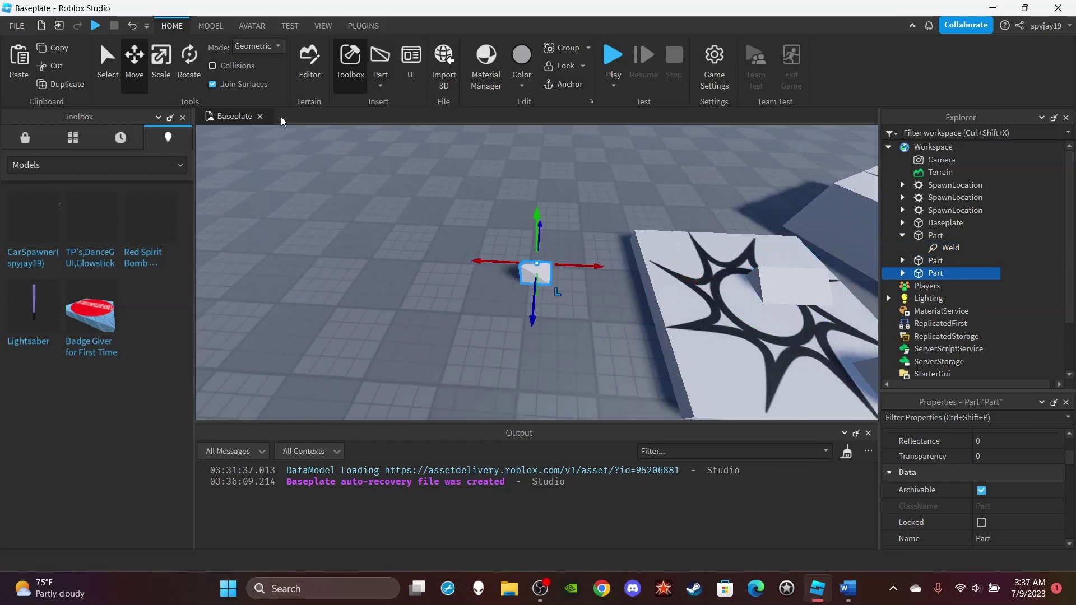
- Insert a second corner wedge farther away on the baseplate and a block part on top of it
scroll(473, 227, down, 3)
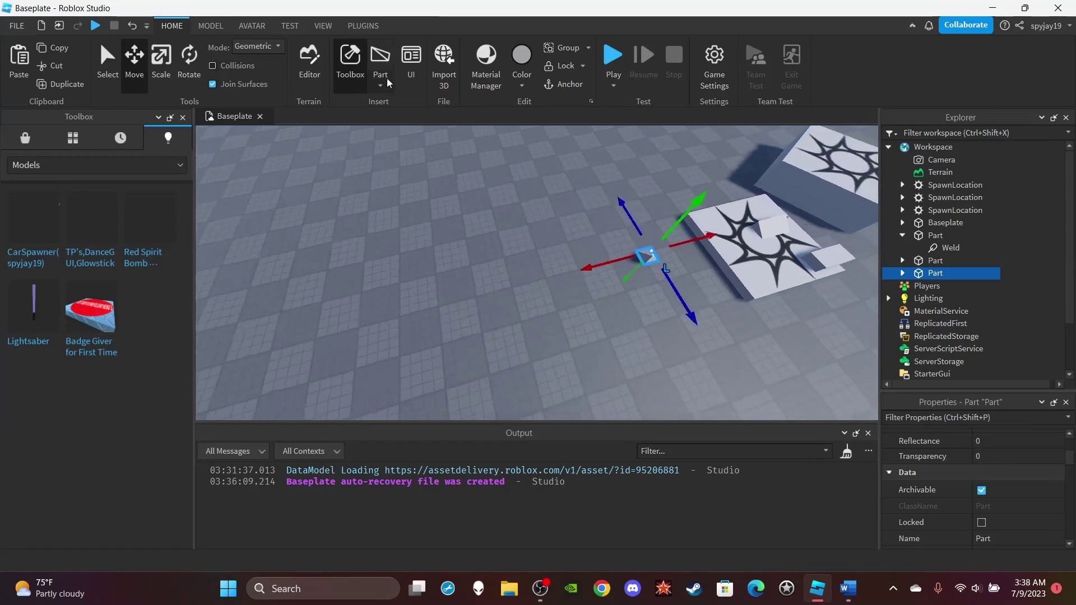
click(381, 65)
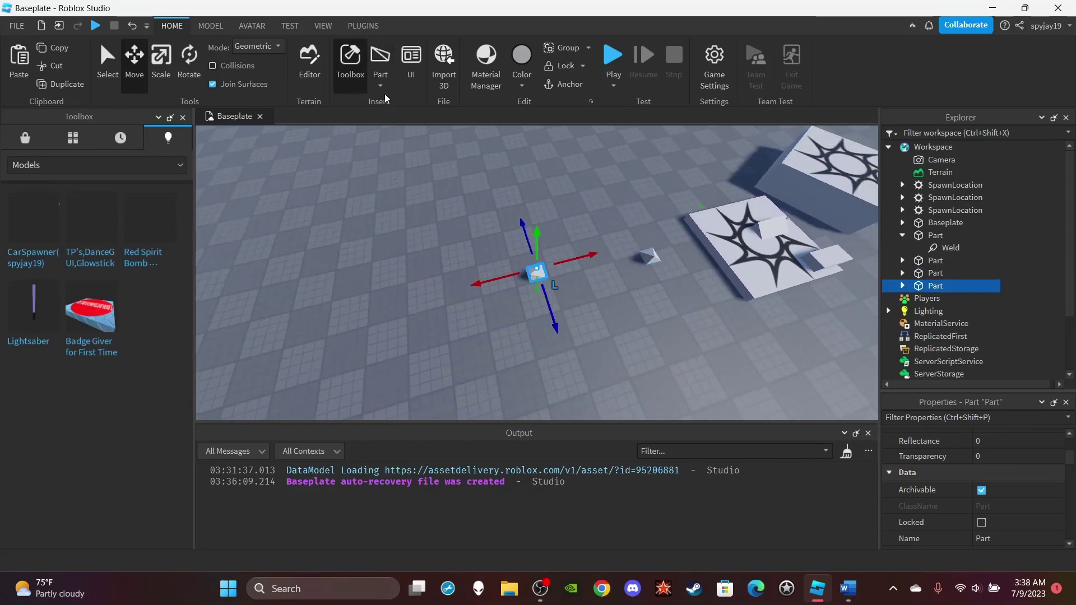
click(381, 86)
click(394, 99)
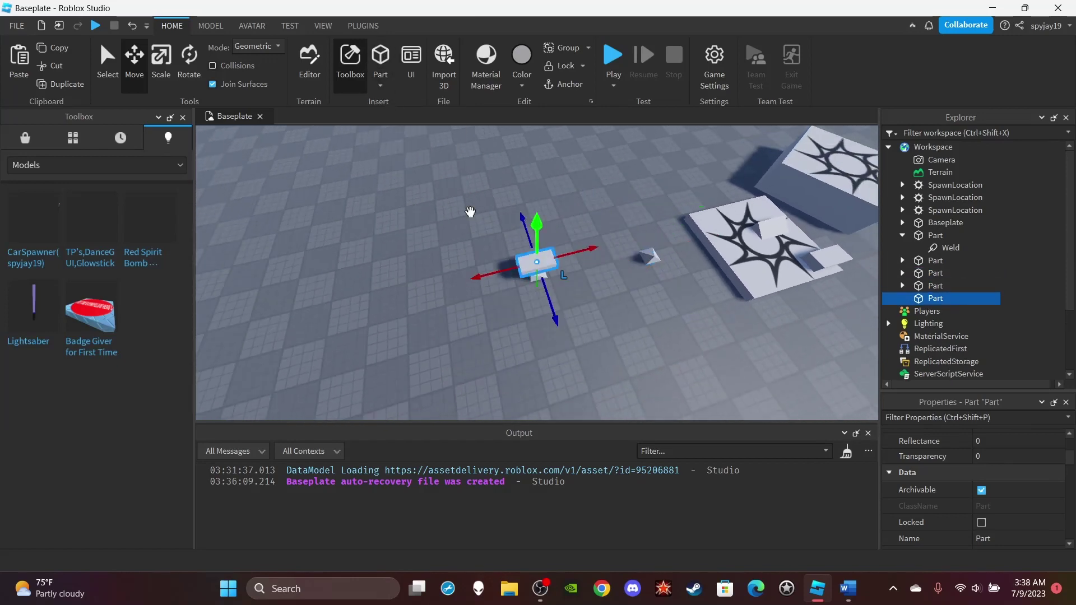
right_drag(483, 231, 485, 238)
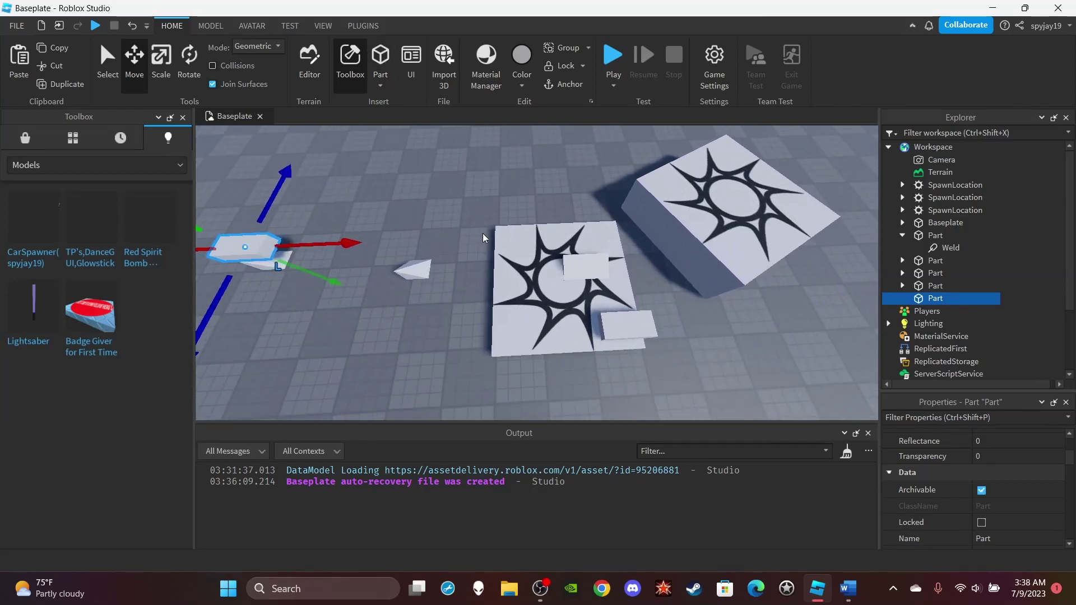
- View the available UI object tools, then close the Toolbox and return to the Home tools
click(411, 70)
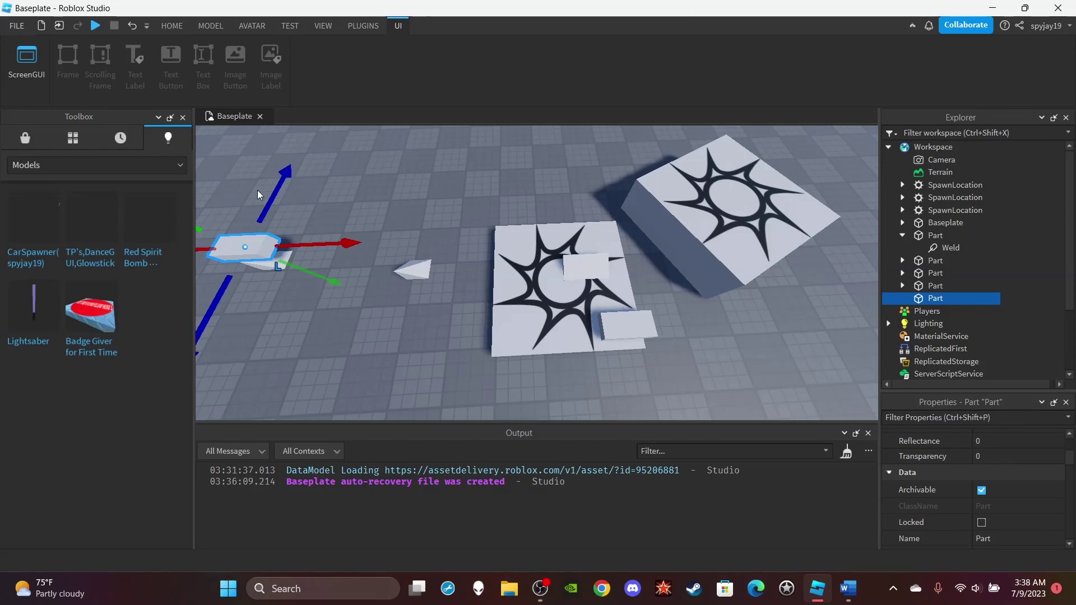
click(183, 117)
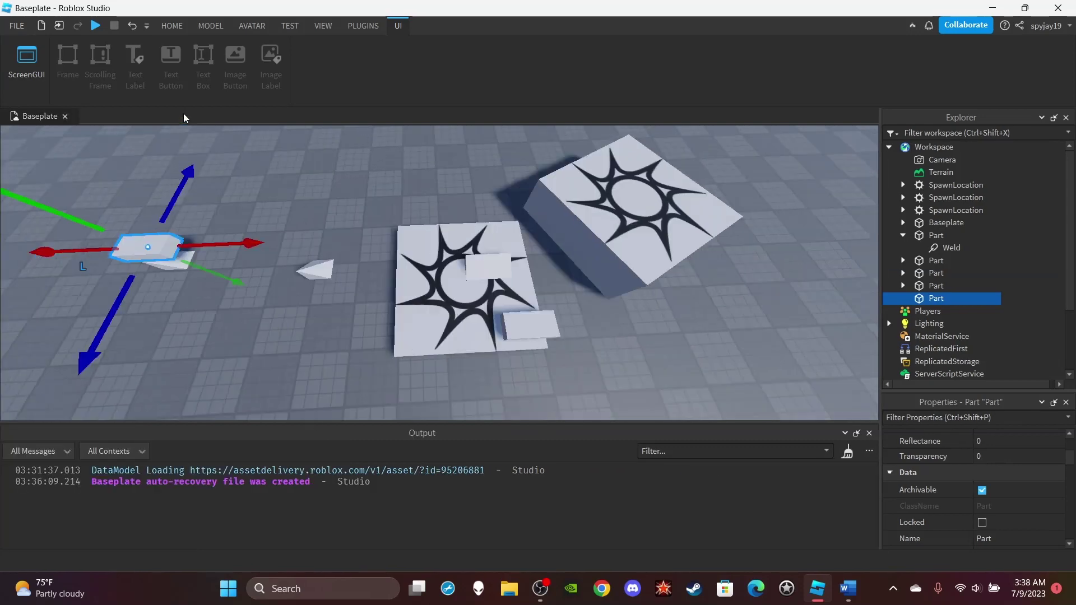
click(172, 26)
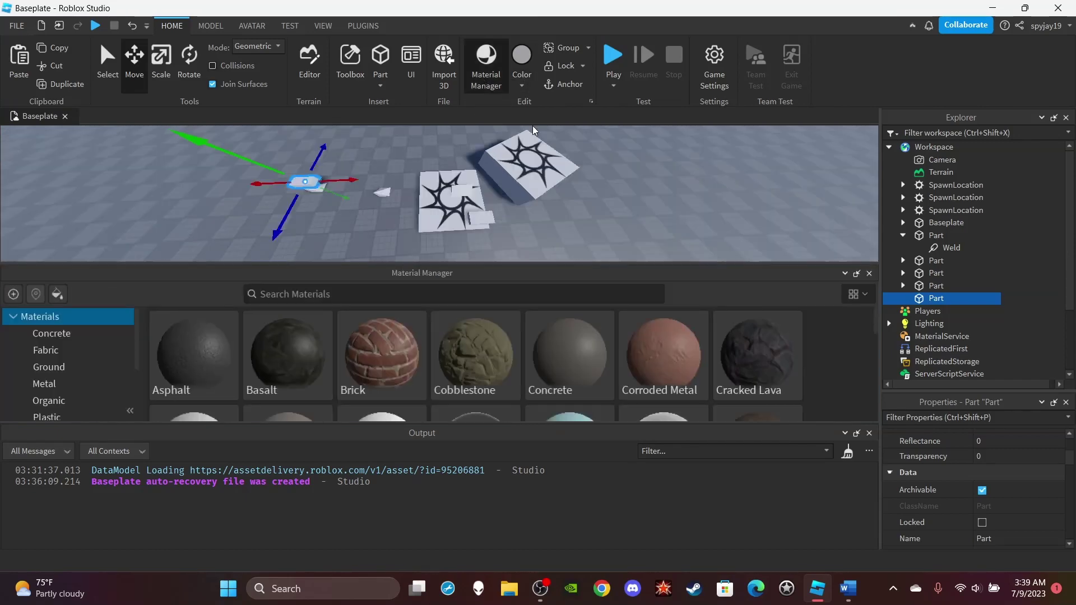
- Browse the base materials in the Material Manager with the thick spawn location selected, then close the manager
click(484, 75)
key(w)
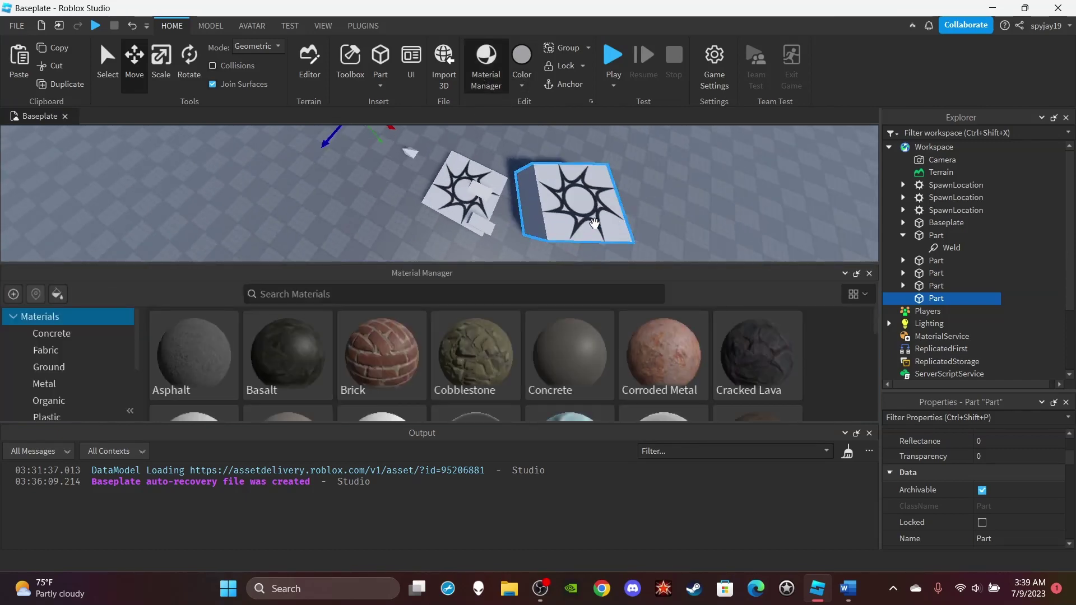
click(595, 223)
right_drag(673, 228, 662, 236)
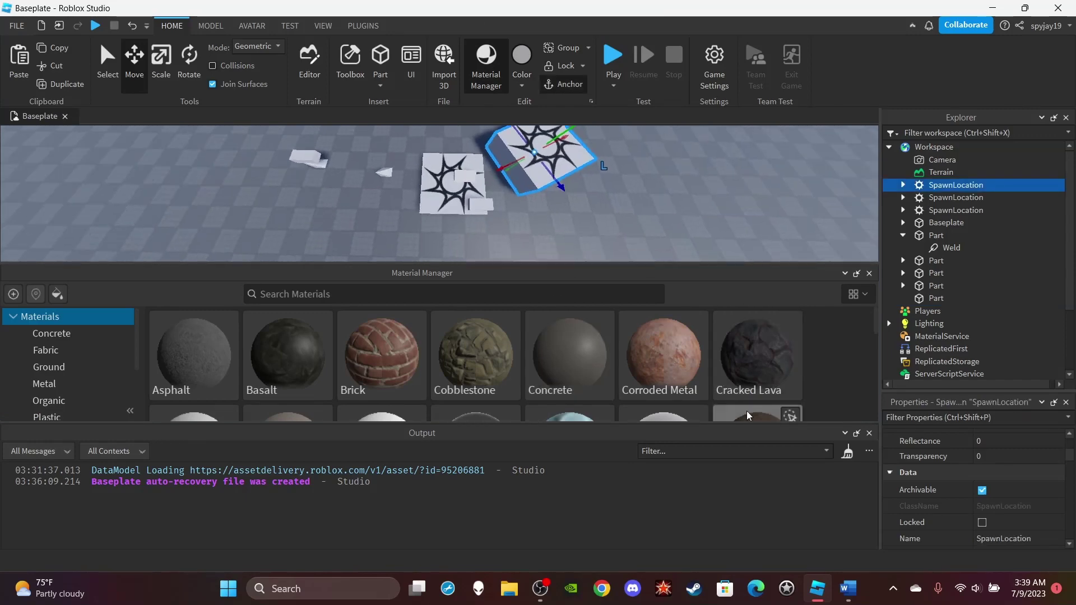
scroll(448, 358, down, 5)
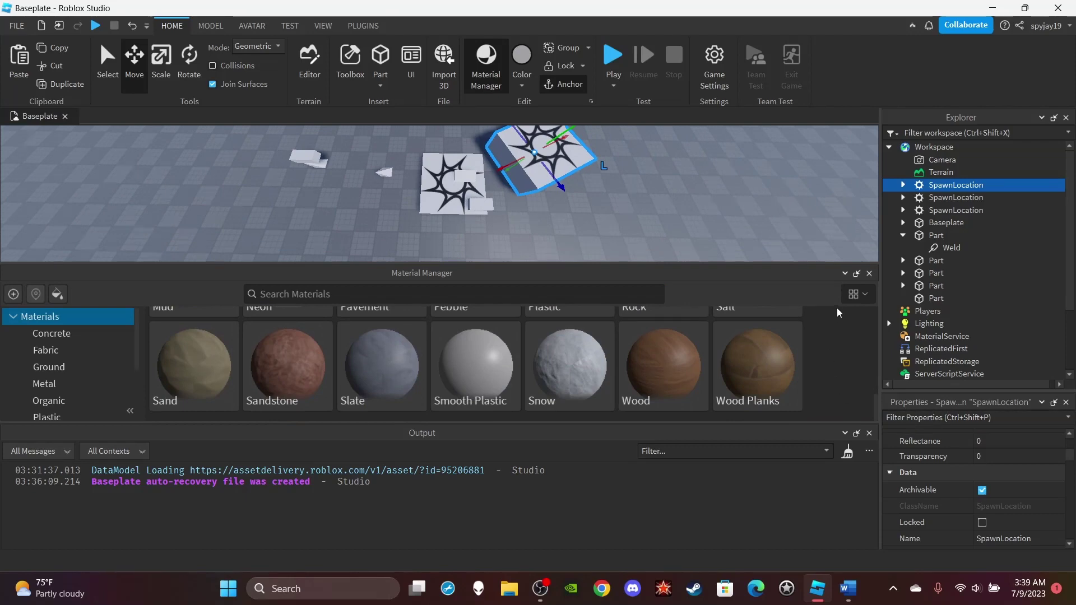
click(869, 274)
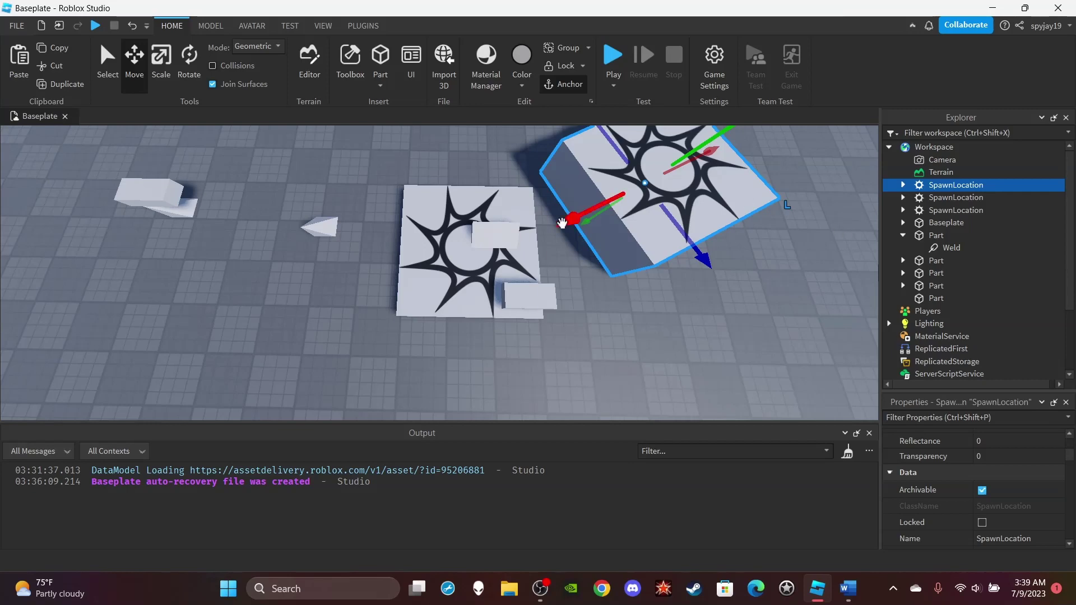
- Select the corner wedge beside the thin spawn location and review its Appearance properties, then clear the selection
right_drag(846, 235, 432, 255)
click(620, 272)
scroll(432, 291, up, 2)
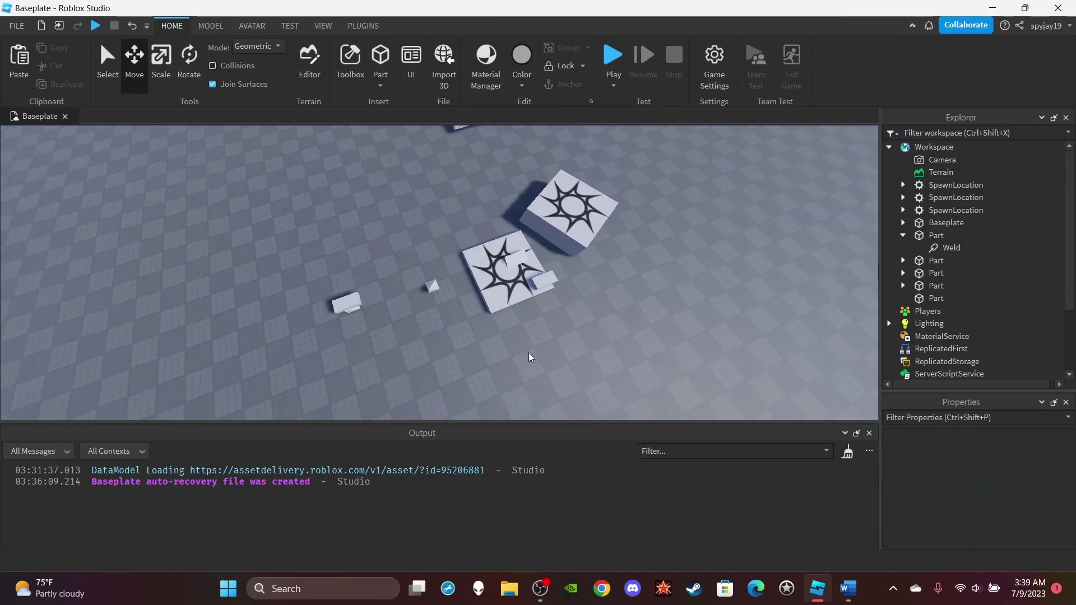
scroll(426, 295, up, 3)
click(418, 296)
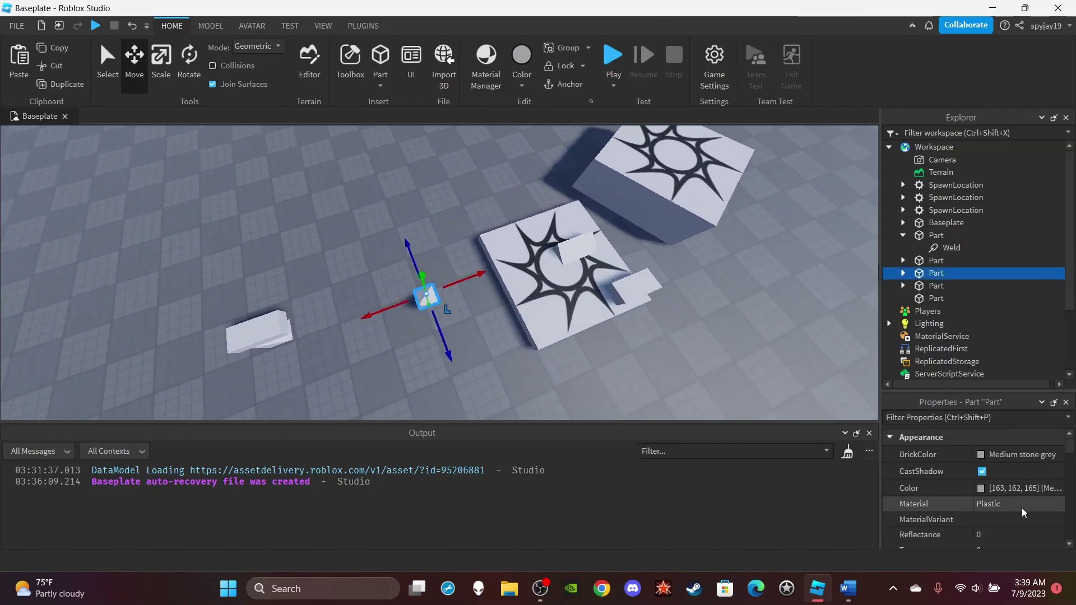
scroll(998, 482, down, 3)
scroll(998, 482, up, 3)
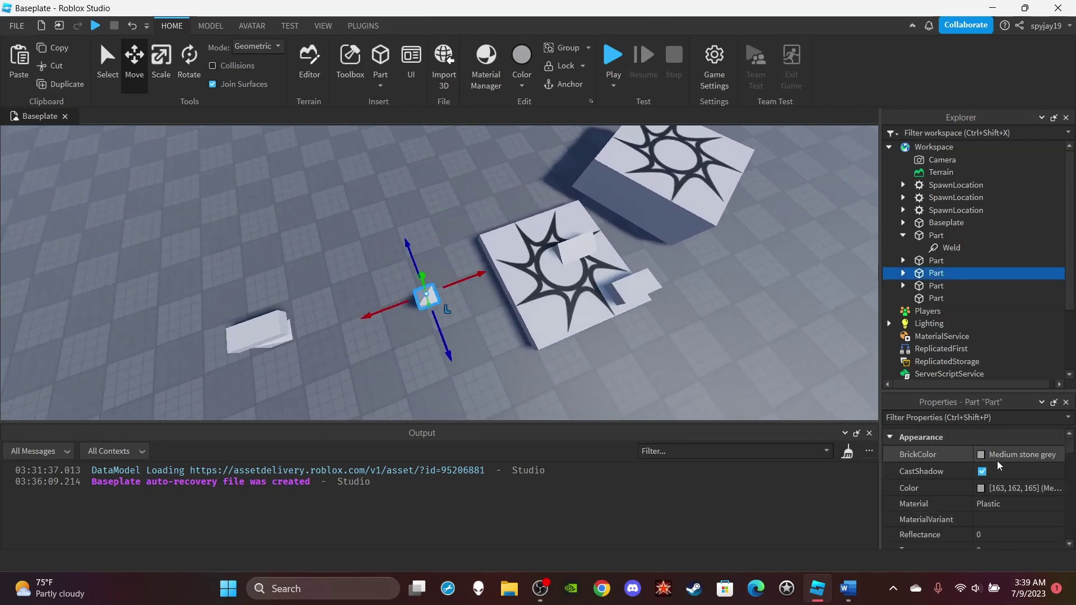
click(464, 224)
- Set the part color to Really red and insert a block part on the open baseplate beside the spawn locations
scroll(459, 222, down, 4)
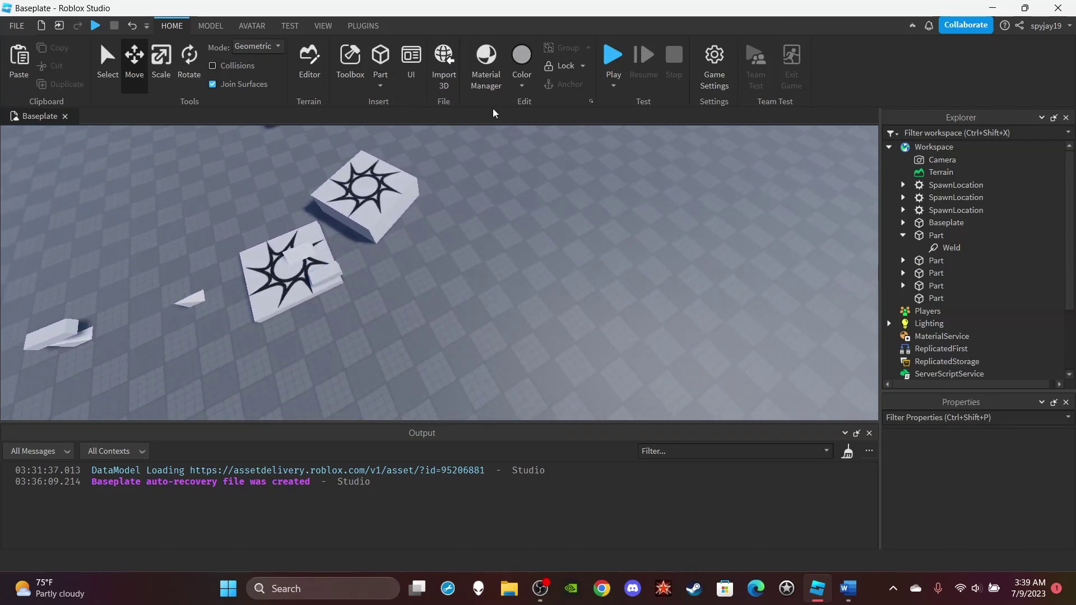
click(521, 84)
click(715, 212)
key(d)
click(381, 87)
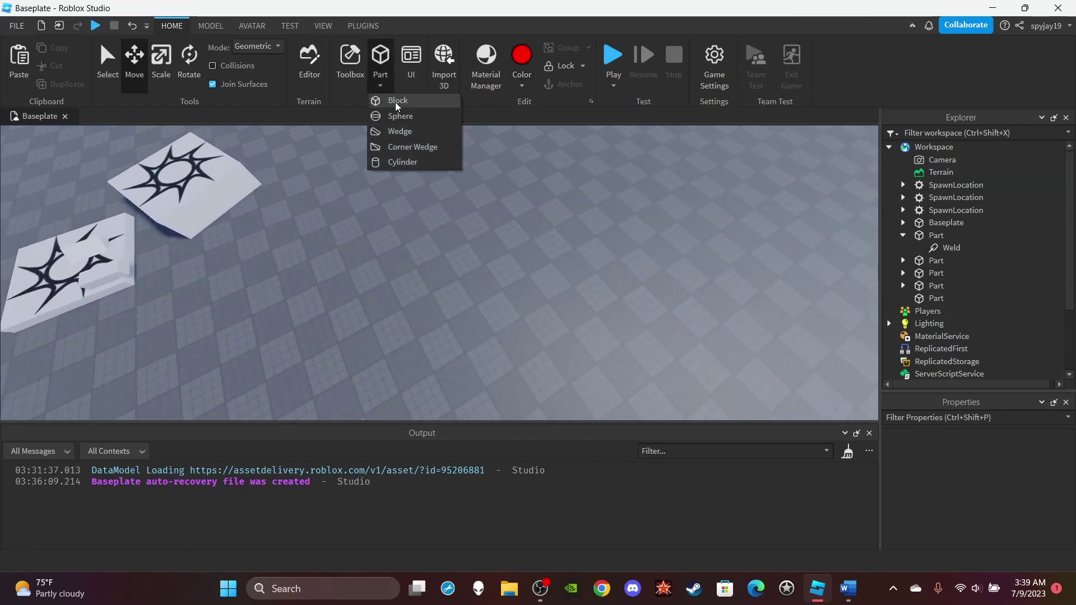
click(387, 102)
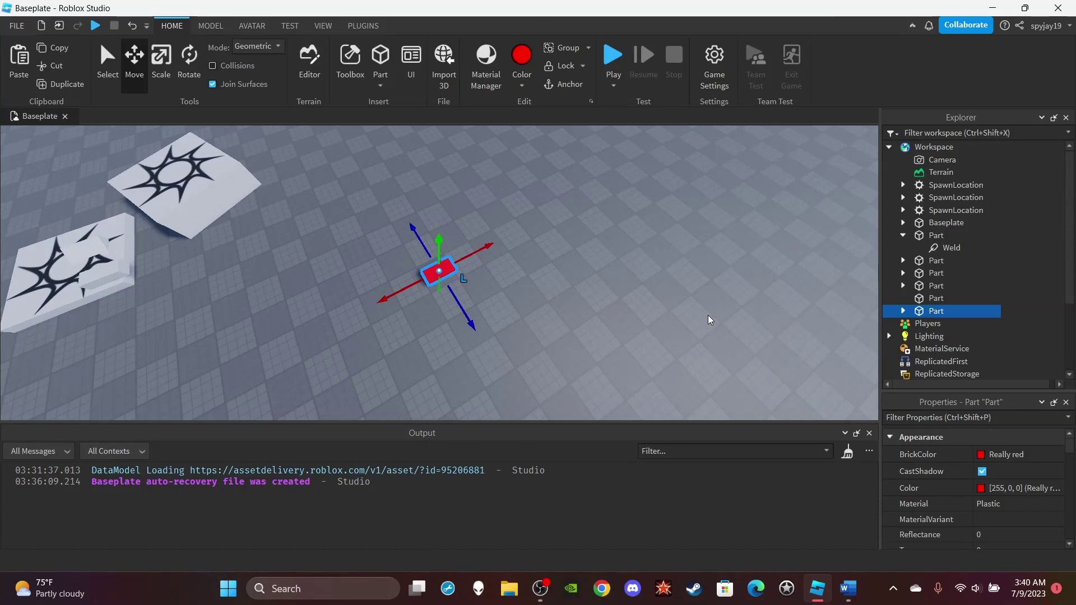
click(610, 286)
- Select the thick spawn location together with the red block and view the grouping commands available for them
scroll(584, 275, down, 6)
scroll(584, 275, up, 4)
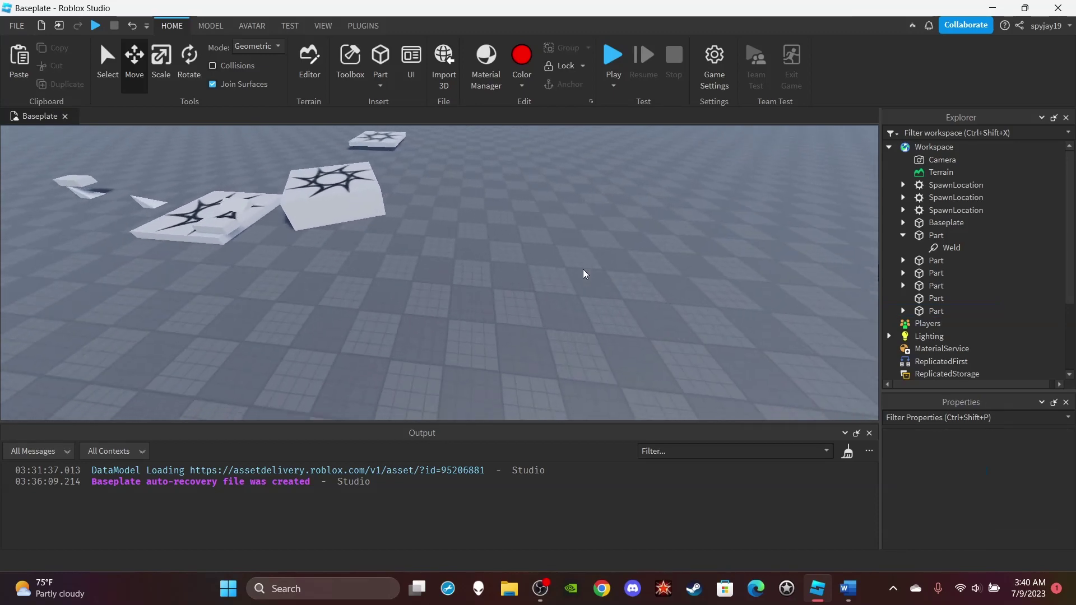
click(337, 185)
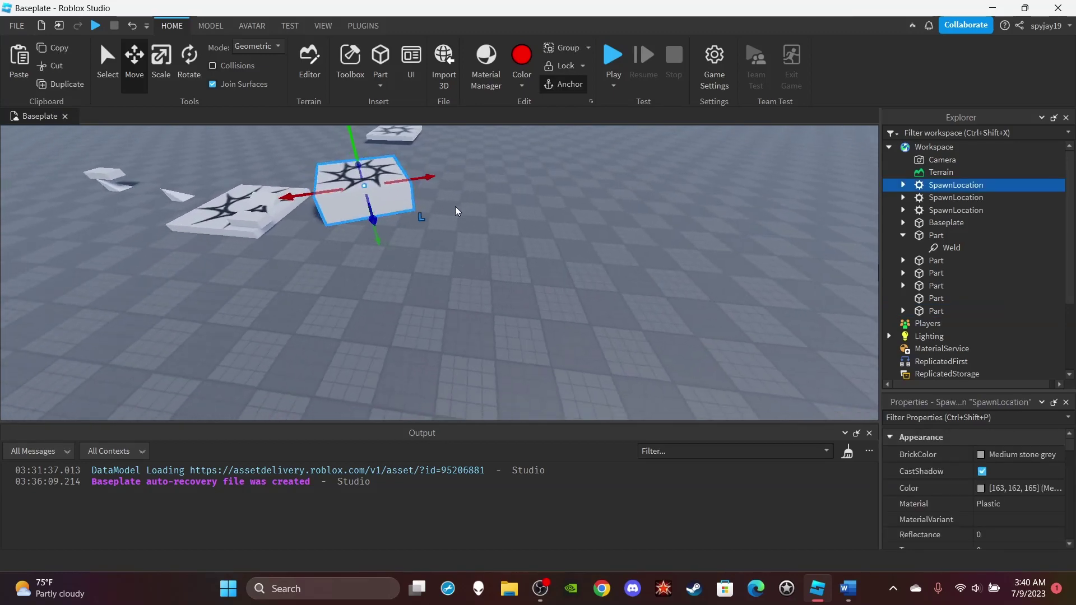
scroll(455, 211, up, 3)
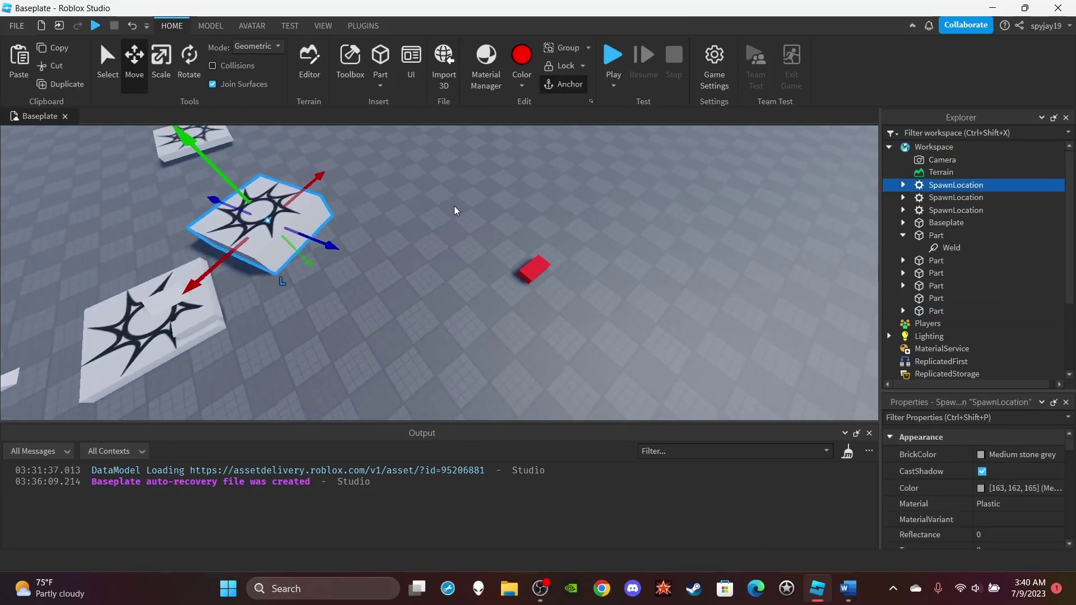
ctrl+click(532, 269)
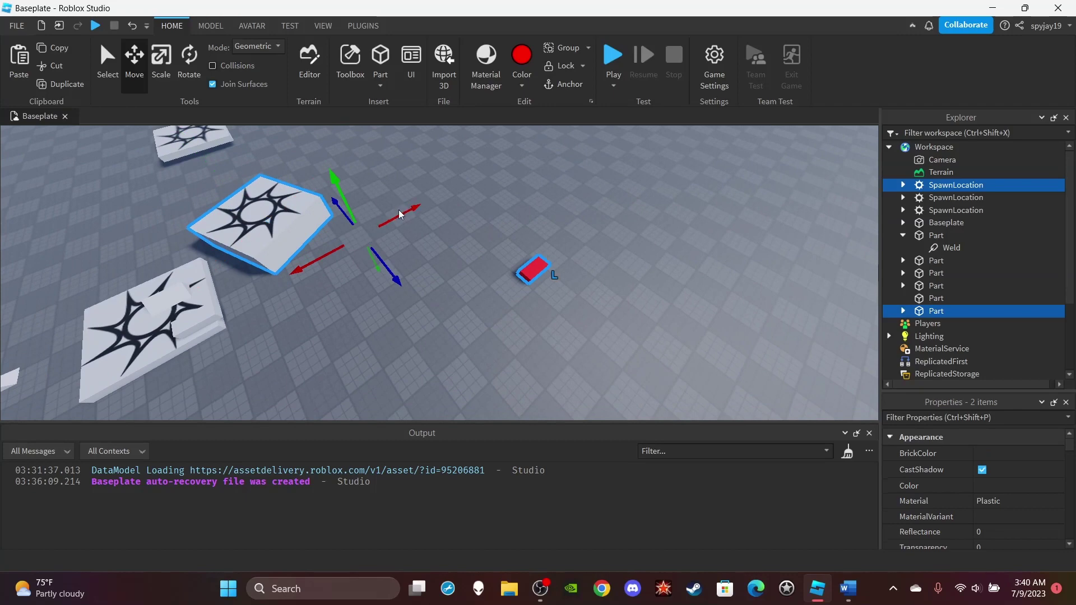
right_click(940, 187)
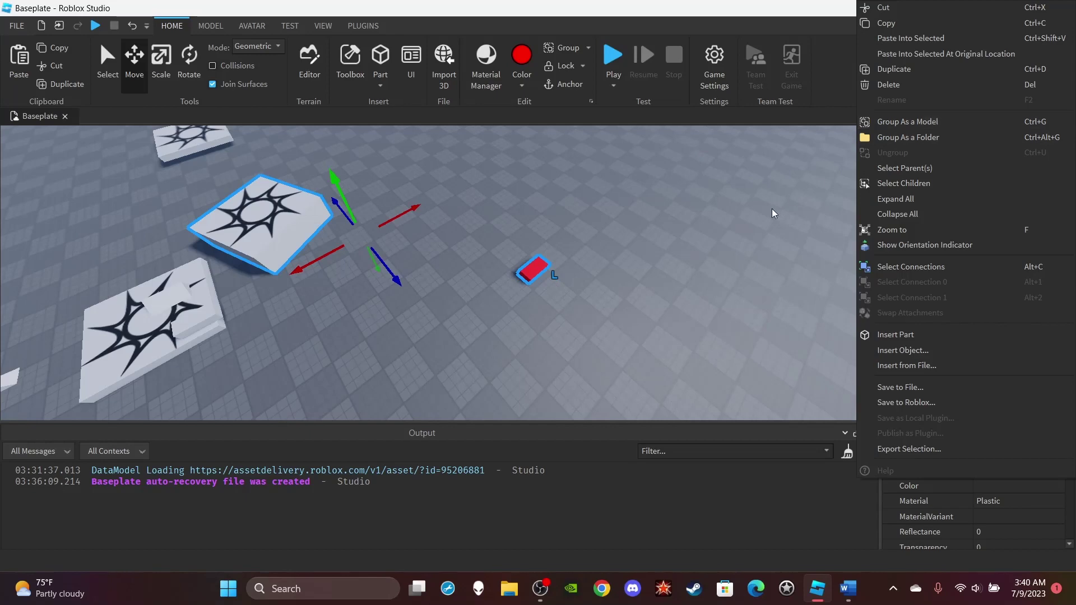
click(758, 251)
- Group the first two listed spawn locations as a model, expand the model, and ungroup it again
click(947, 185)
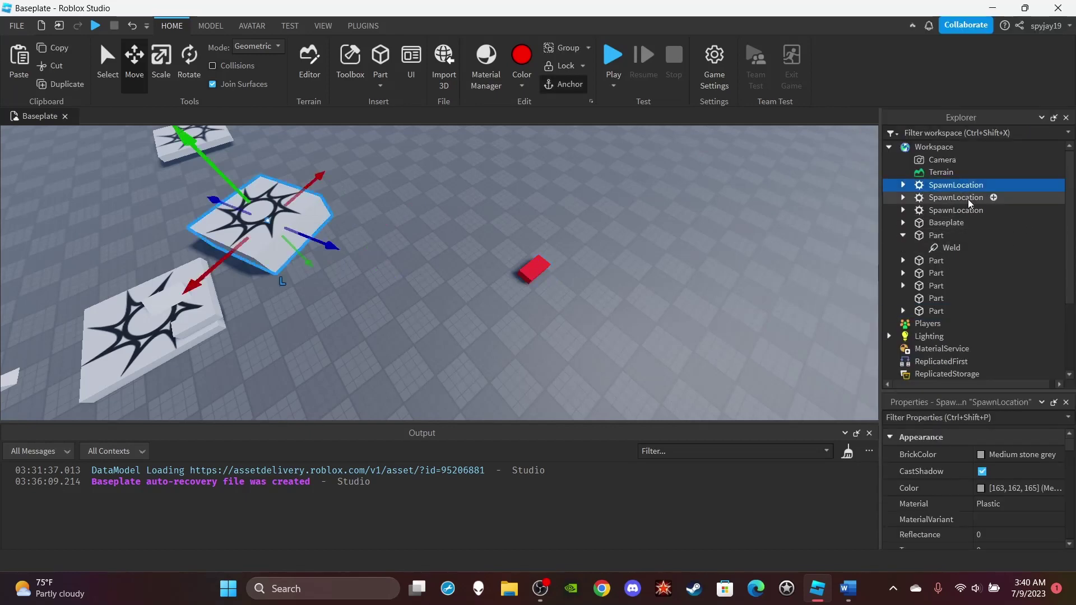
ctrl+click(946, 198)
key(ctrl+g)
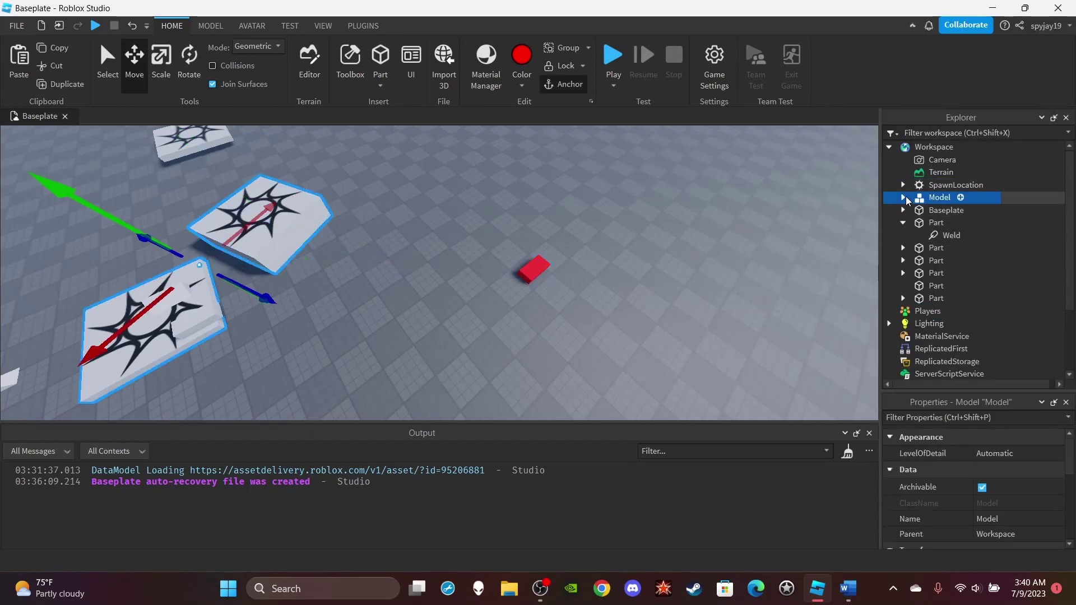
click(904, 198)
key(ctrl+u)
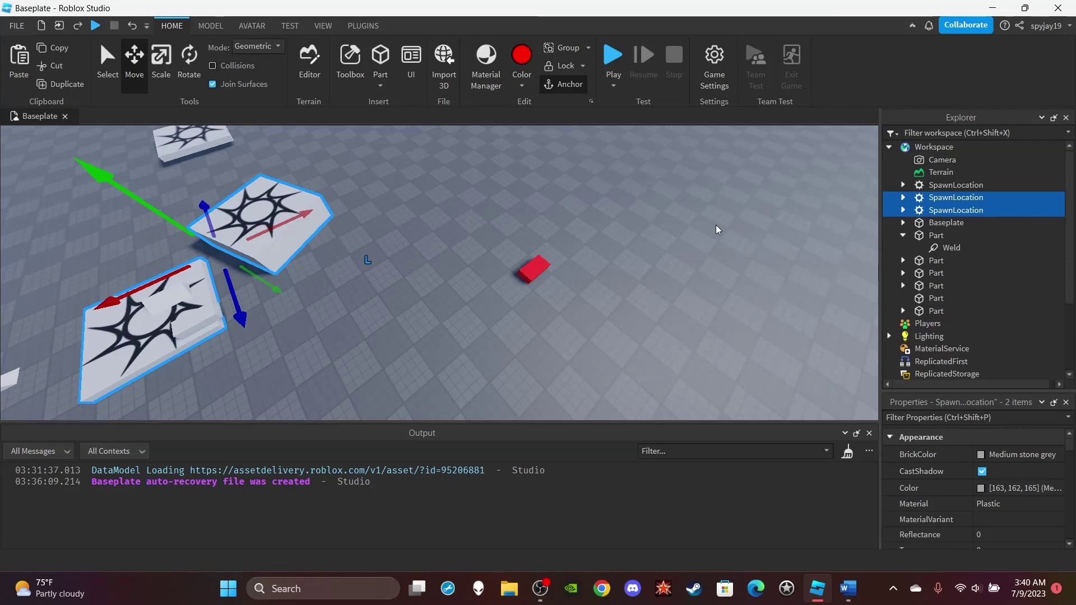
click(574, 217)
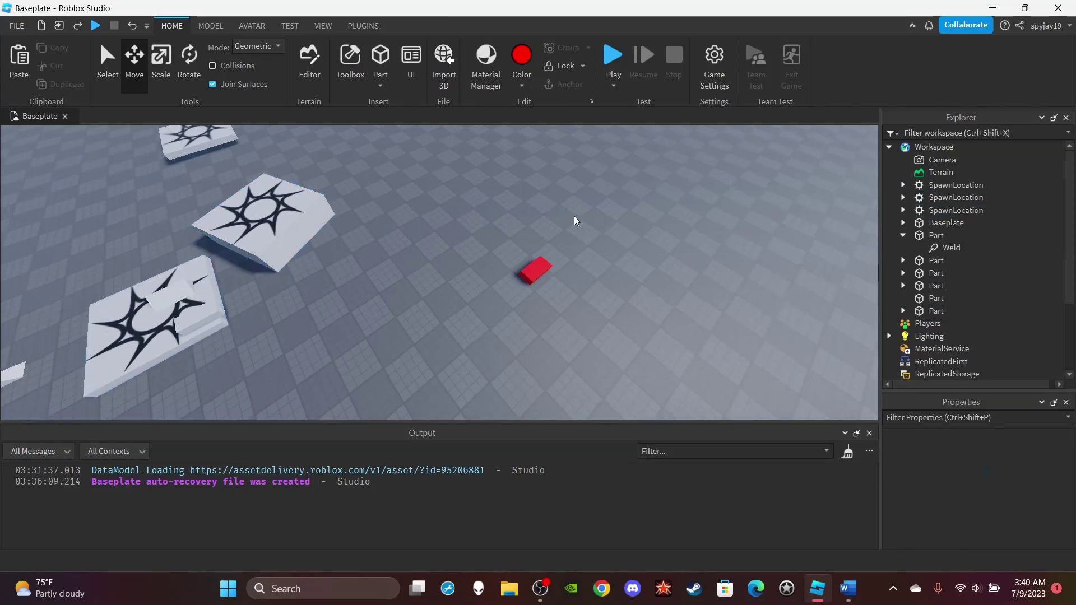
right_drag(574, 216, 574, 216)
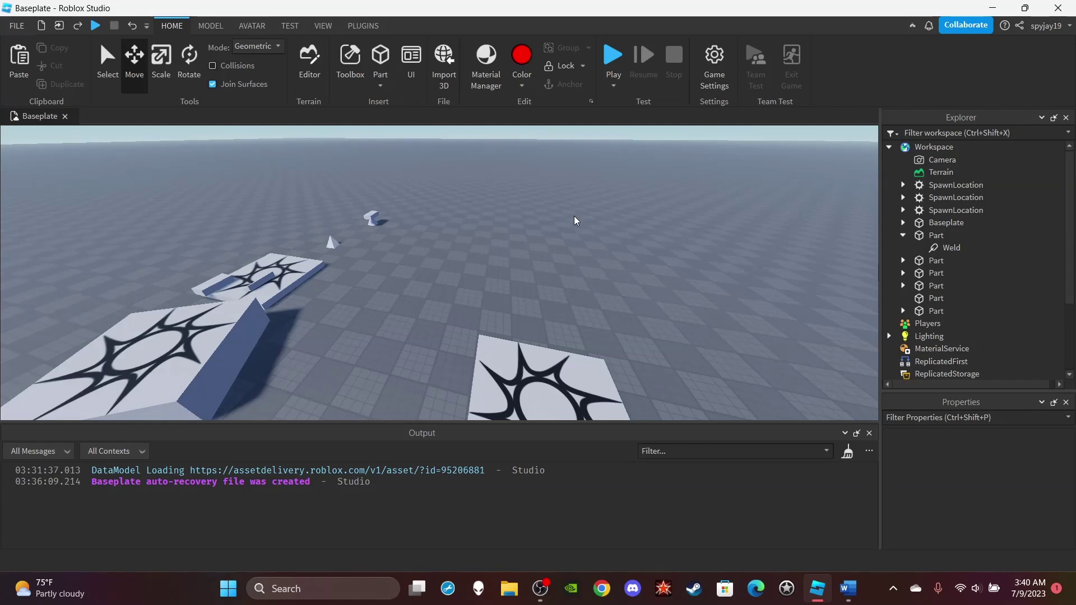
right_drag(574, 216, 552, 233)
click(554, 305)
scroll(438, 279, down, 5)
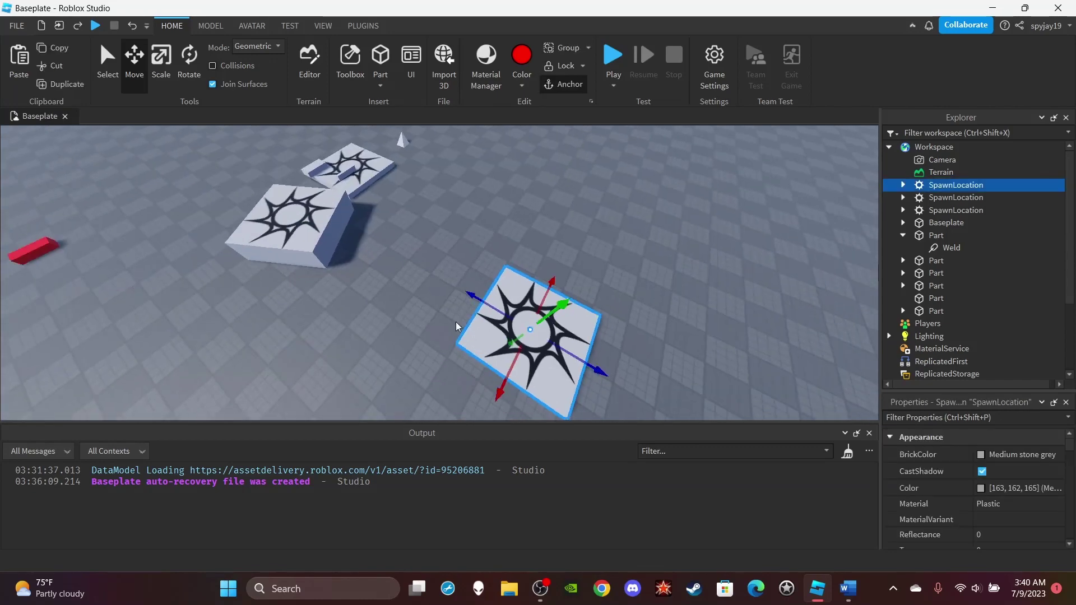
click(437, 301)
click(452, 307)
right_drag(452, 307, 459, 304)
click(458, 305)
scroll(458, 305, up, 3)
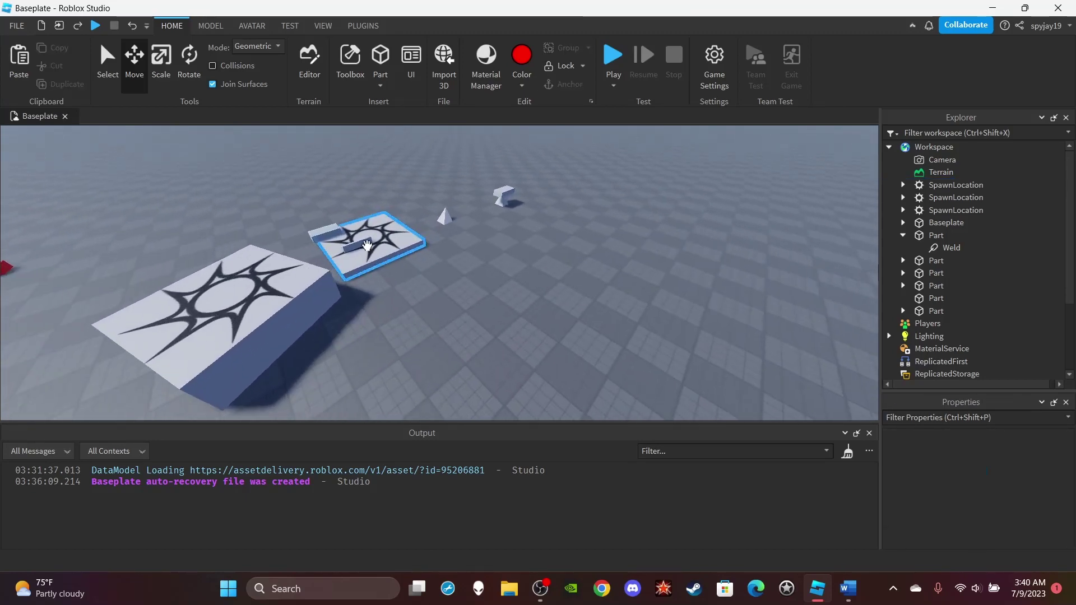
- Lock the thin spawn location that carries the small parts by enabling its Locked property
click(355, 242)
right_drag(355, 242, 412, 236)
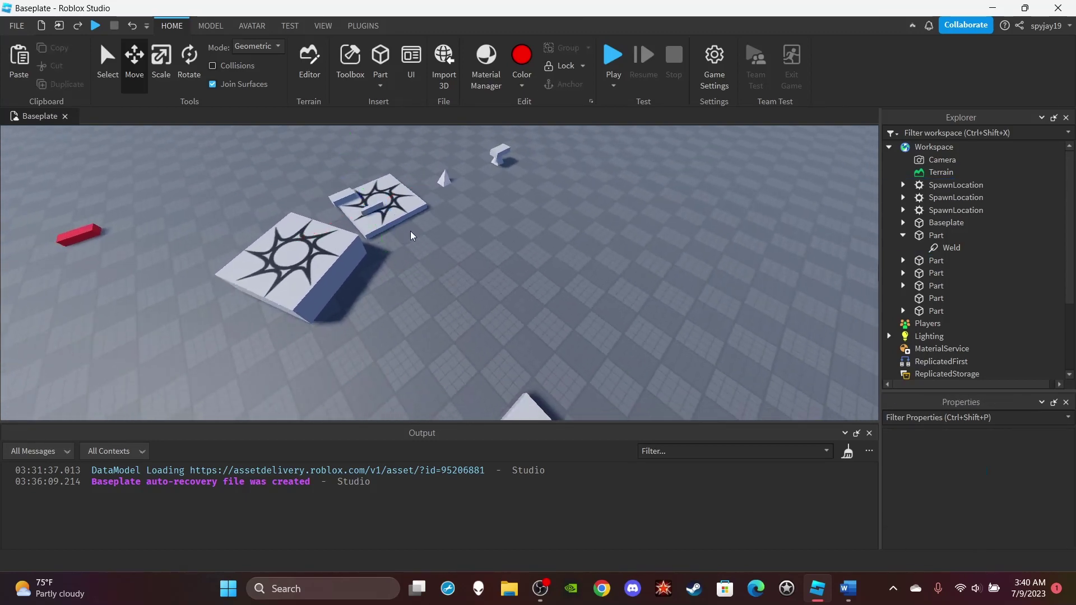
click(395, 216)
scroll(397, 215, down, 3)
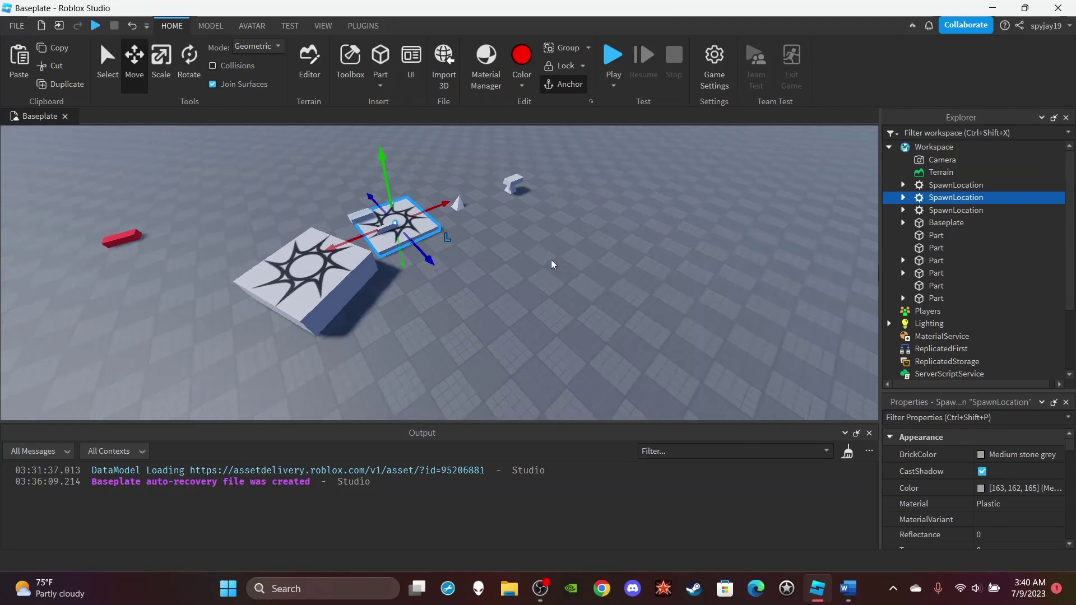
scroll(1012, 493, down, 5)
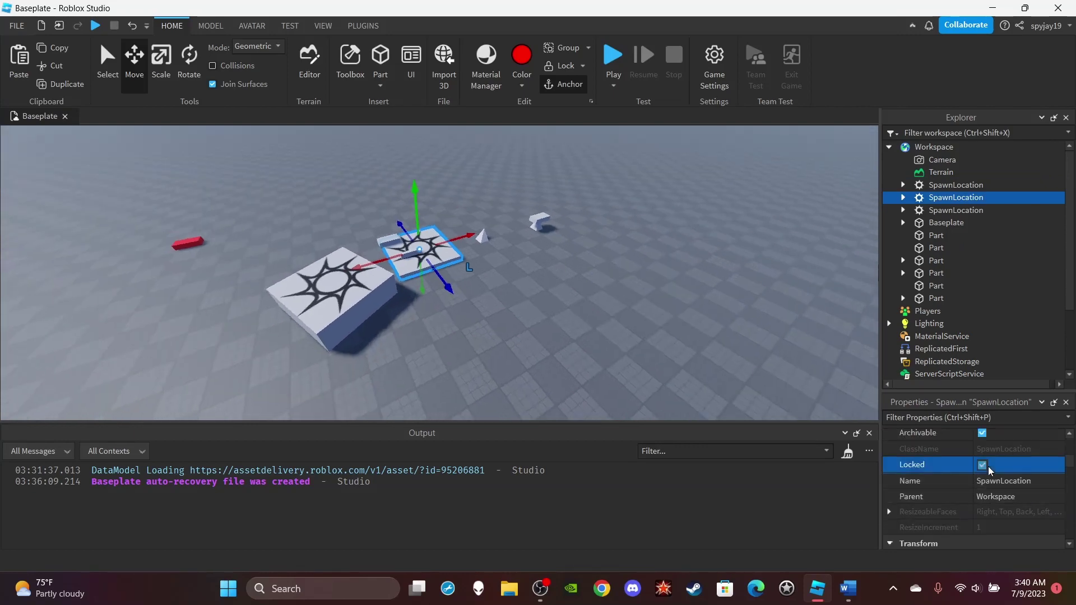
click(474, 325)
- Move the wedge on the locked spawn location up to the neighboring part, and try to select the locked spawn location
right_drag(474, 325, 505, 385)
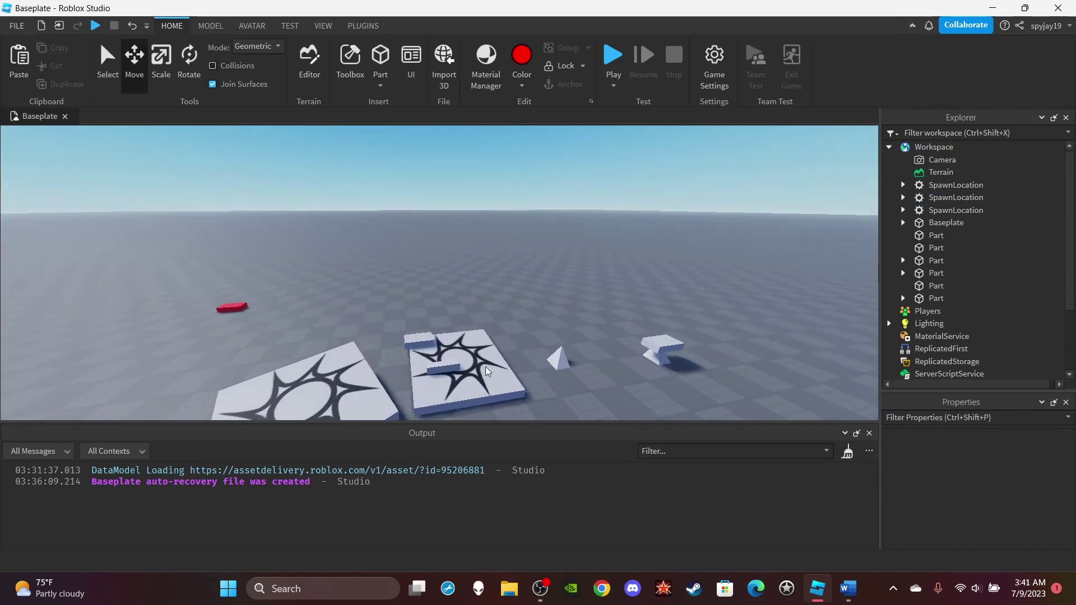
drag(448, 362, 429, 356)
click(473, 381)
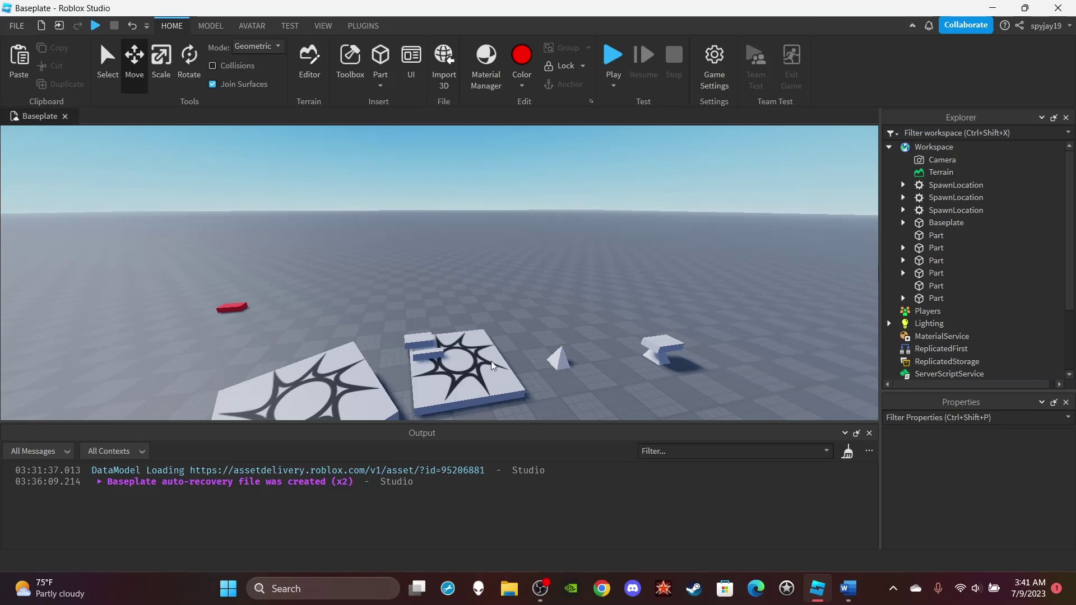
- Anchor the lone corner wedge beside the locked spawn location through its Anchored property
right_drag(491, 361, 540, 321)
click(515, 305)
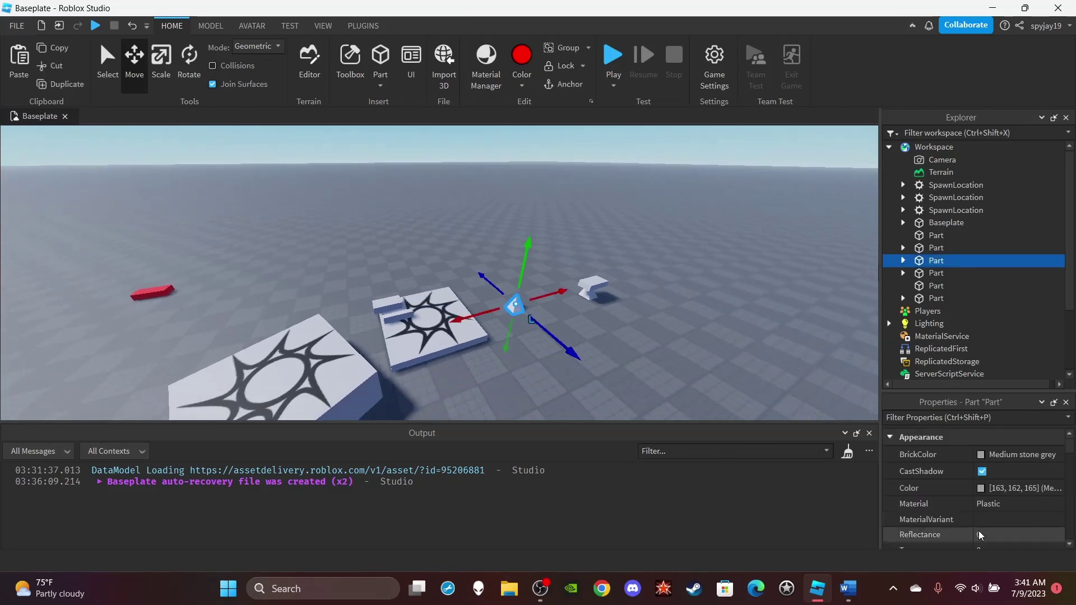
scroll(979, 535, down, 5)
click(982, 464)
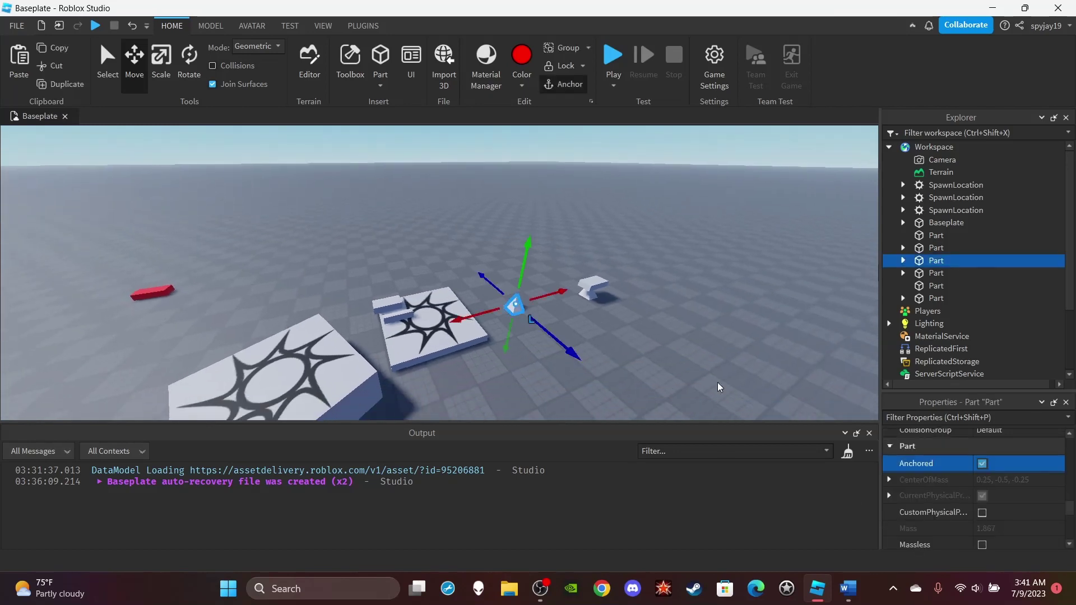
- Move the anchored corner wedge a short way along its Z axis across the baseplate, then deselect it
scroll(719, 387, up, 4)
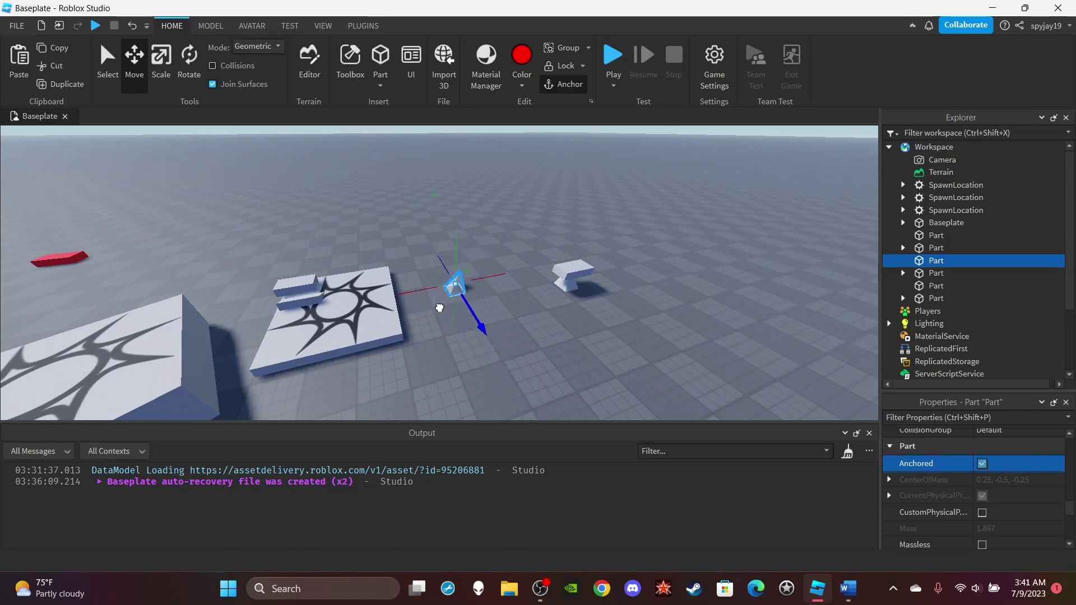
drag(439, 308, 478, 335)
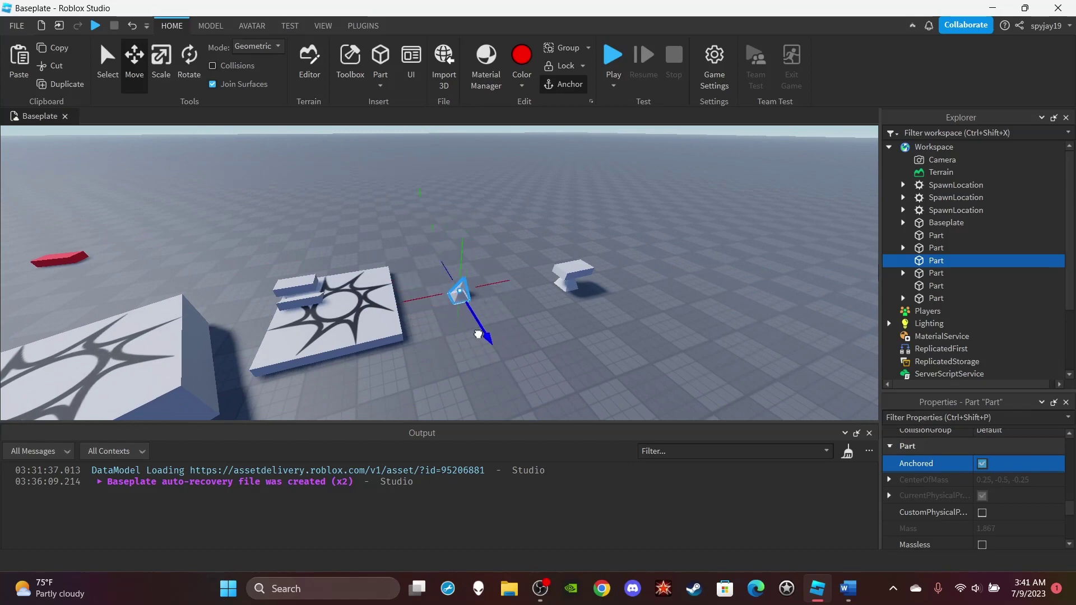
click(529, 317)
- Unanchor the lone corner wedge beside the spawn location through its Anchored property, then deselect it
key(d)
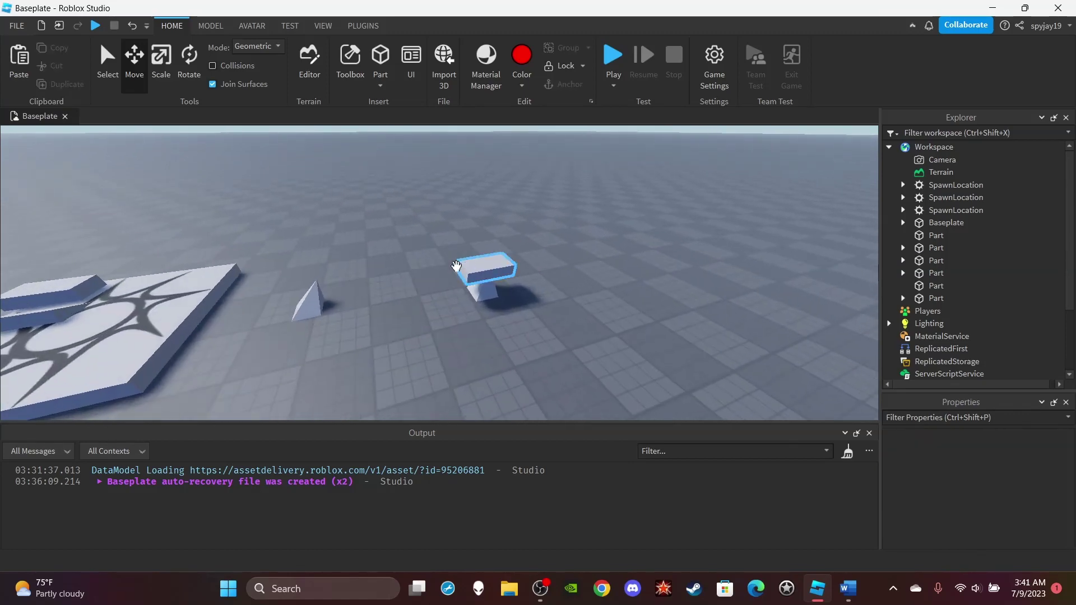
key(a)
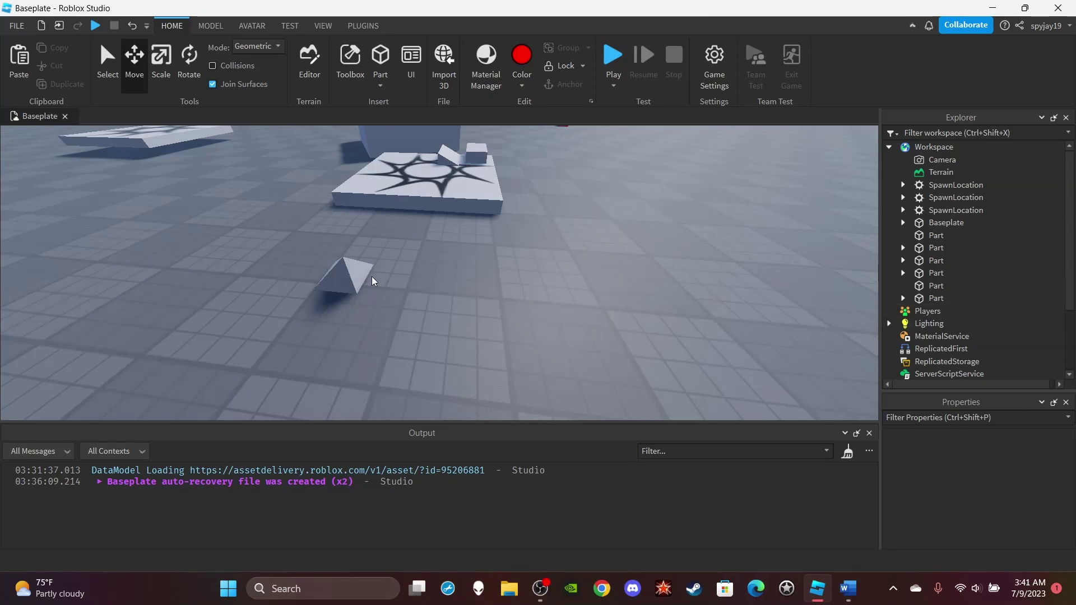
click(353, 278)
scroll(951, 488, down, 4)
scroll(953, 487, down, 2)
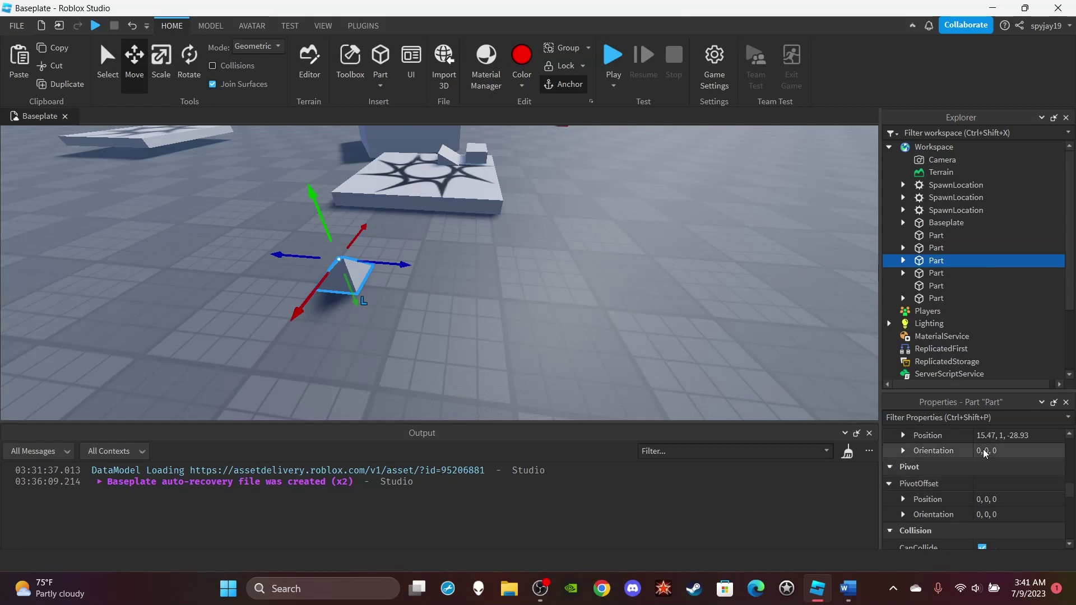
scroll(983, 456, down, 3)
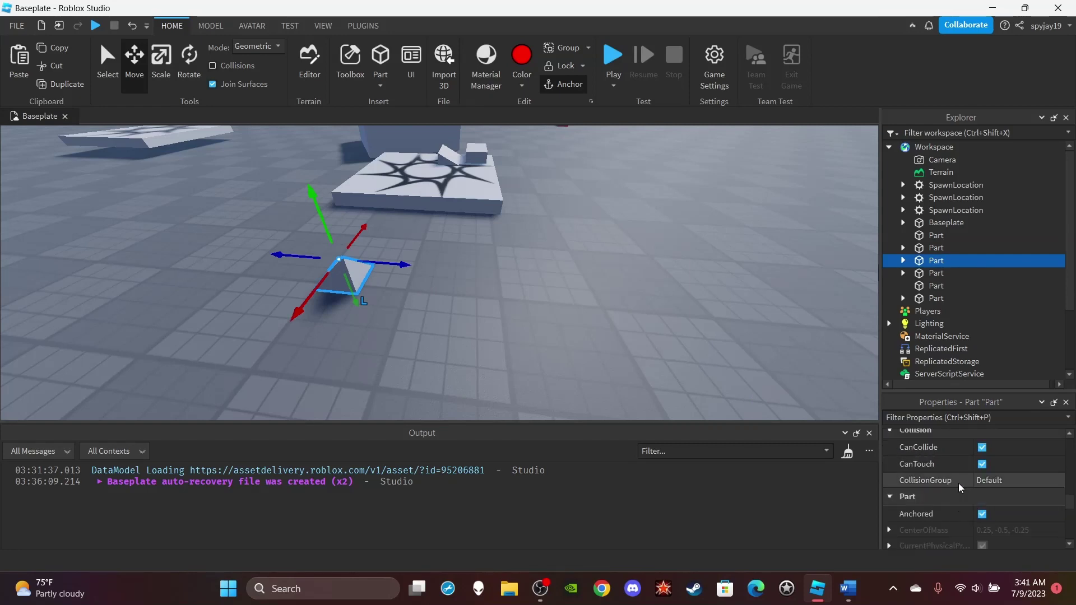
click(984, 517)
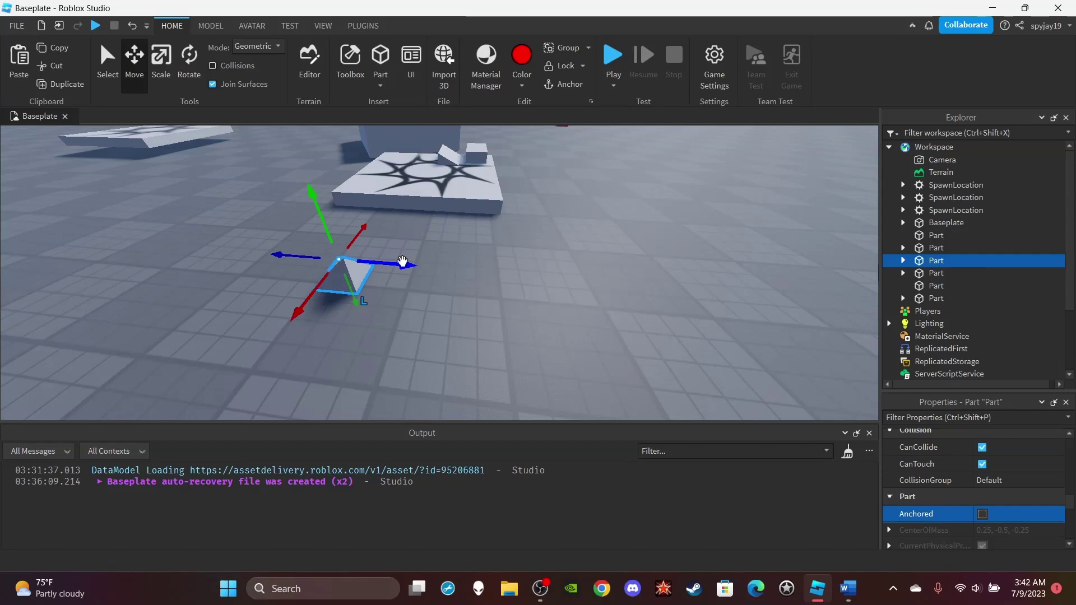
click(707, 200)
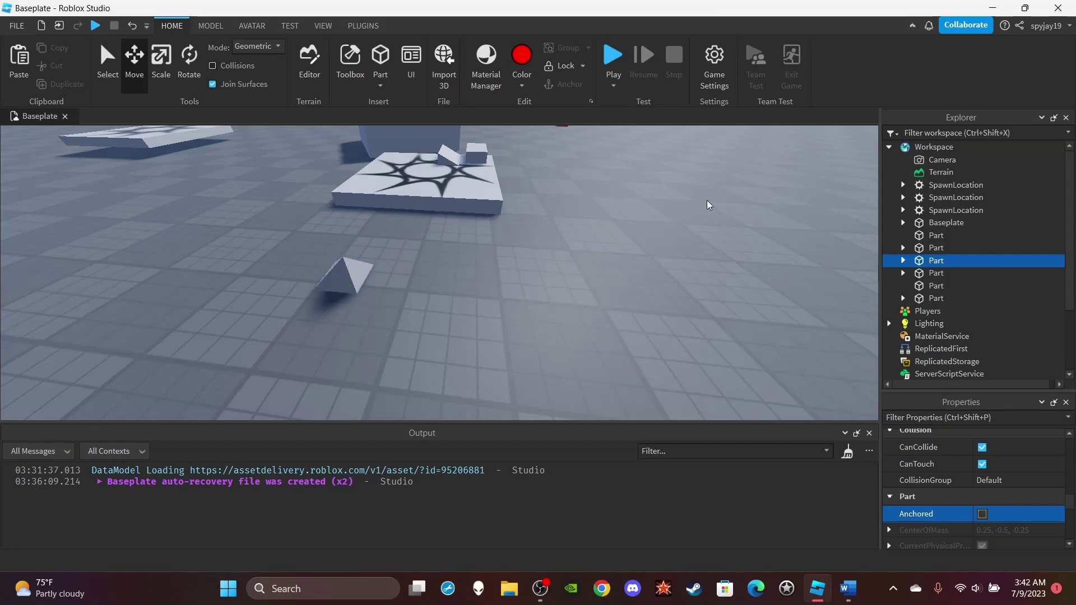
- Playtest the place in Play mode, look over the spawn locations and parts around the character, then stop the test
click(613, 56)
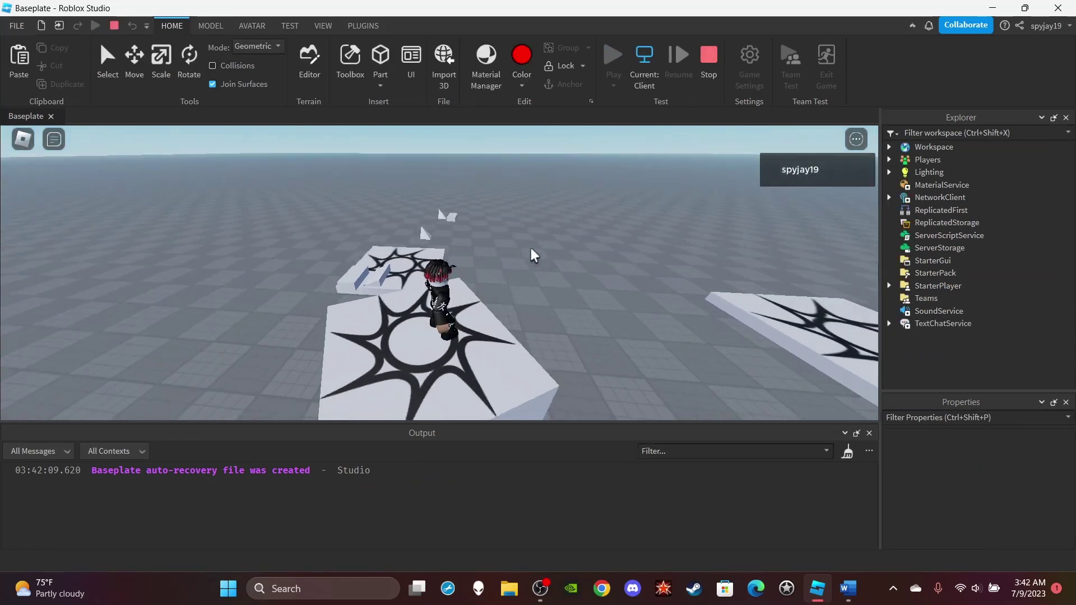
right_drag(533, 255, 533, 250)
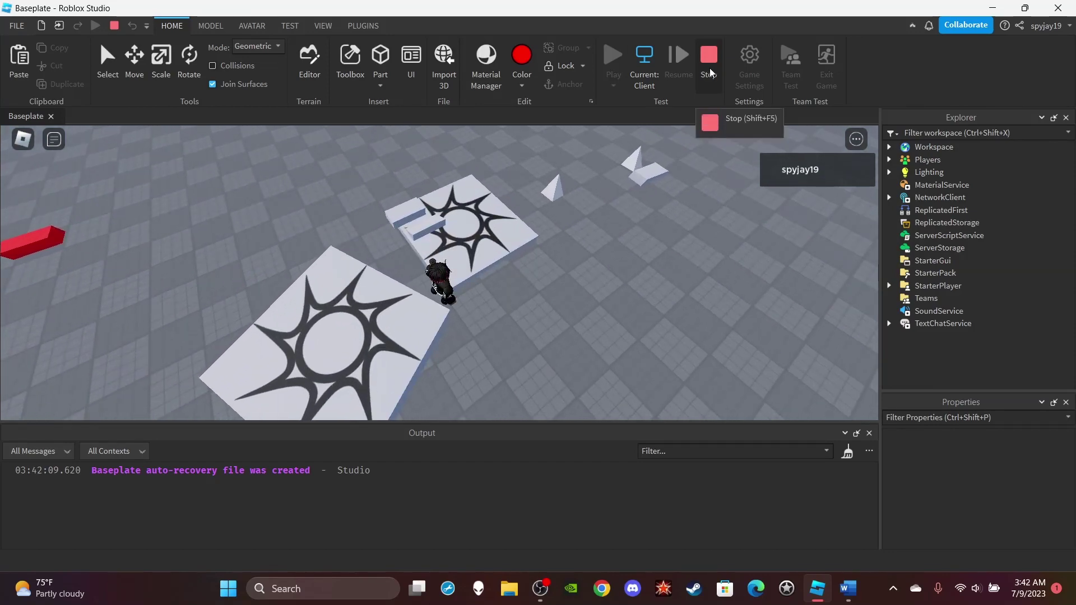
click(710, 73)
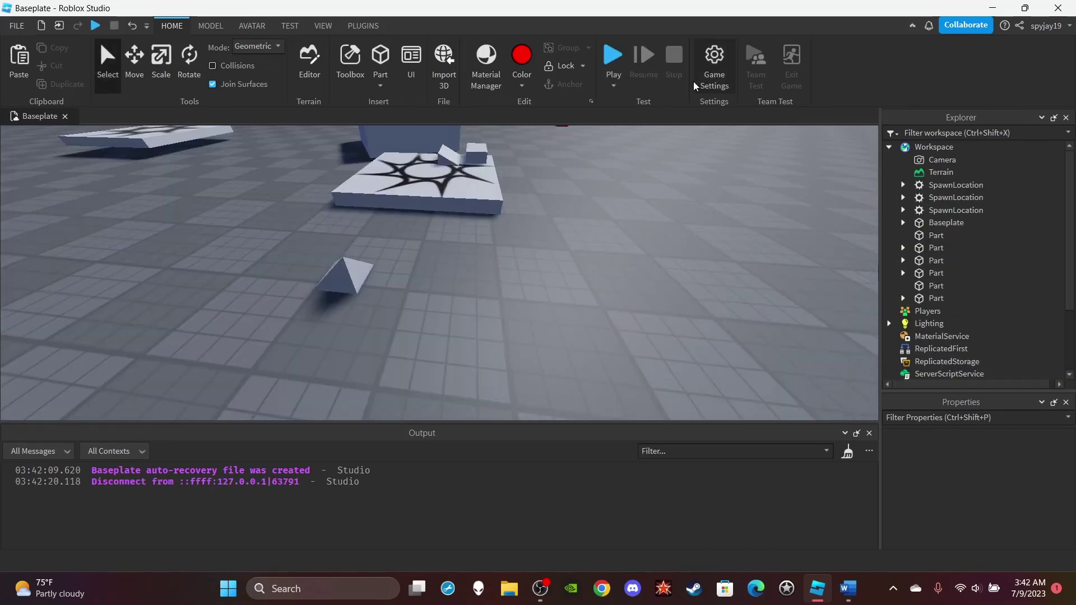
- Playtest with Play Here from a camera viewpoint on the empty baseplate far away from the parts
right_drag(635, 266, 616, 261)
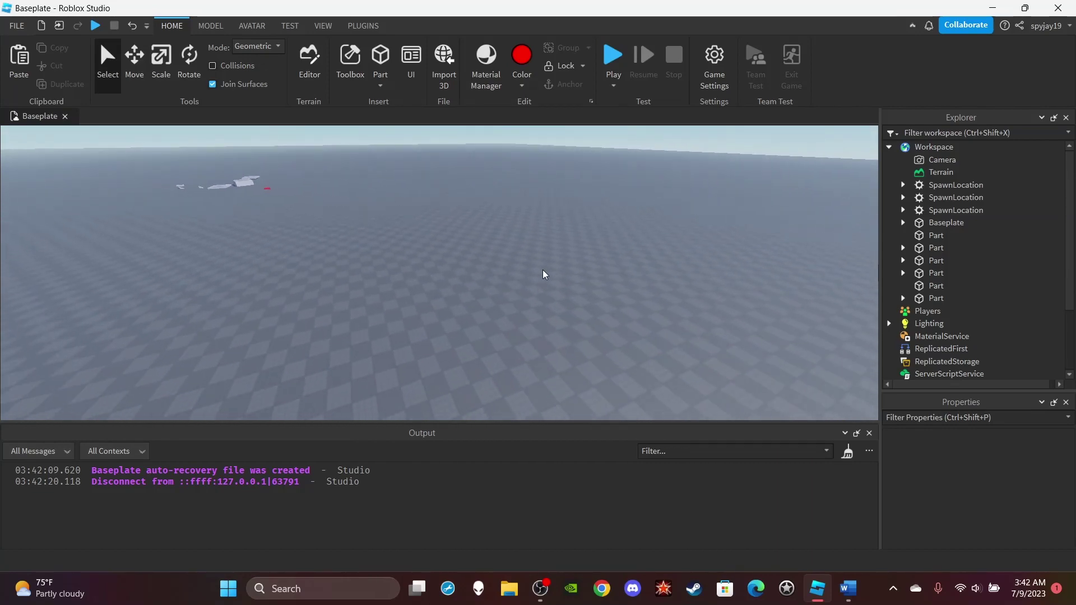
click(606, 89)
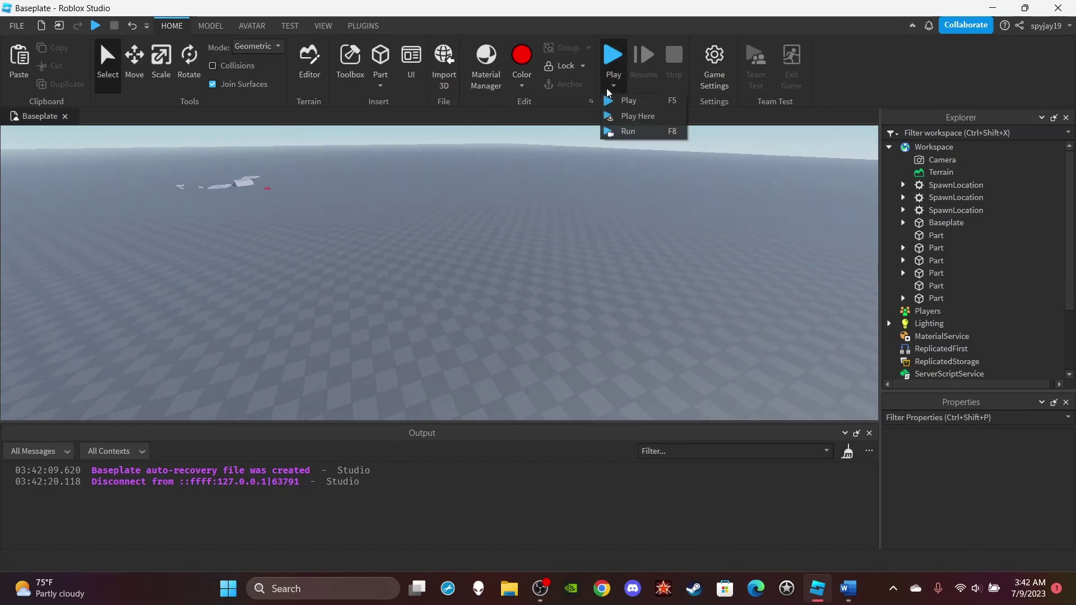
click(617, 116)
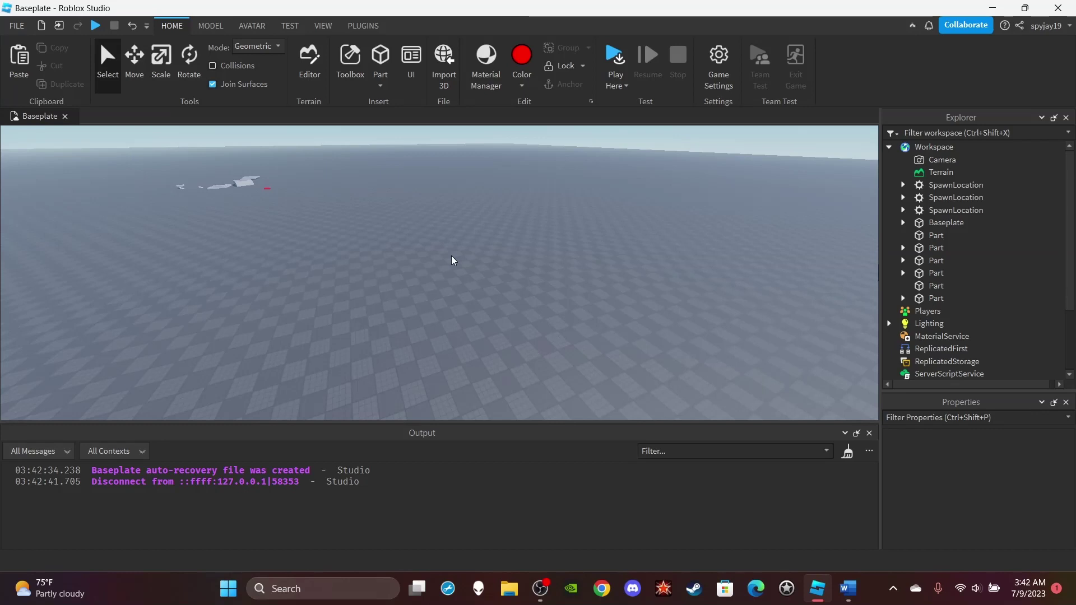
- Simulate the place in Run mode without a character, then stop the simulation
click(616, 85)
click(649, 135)
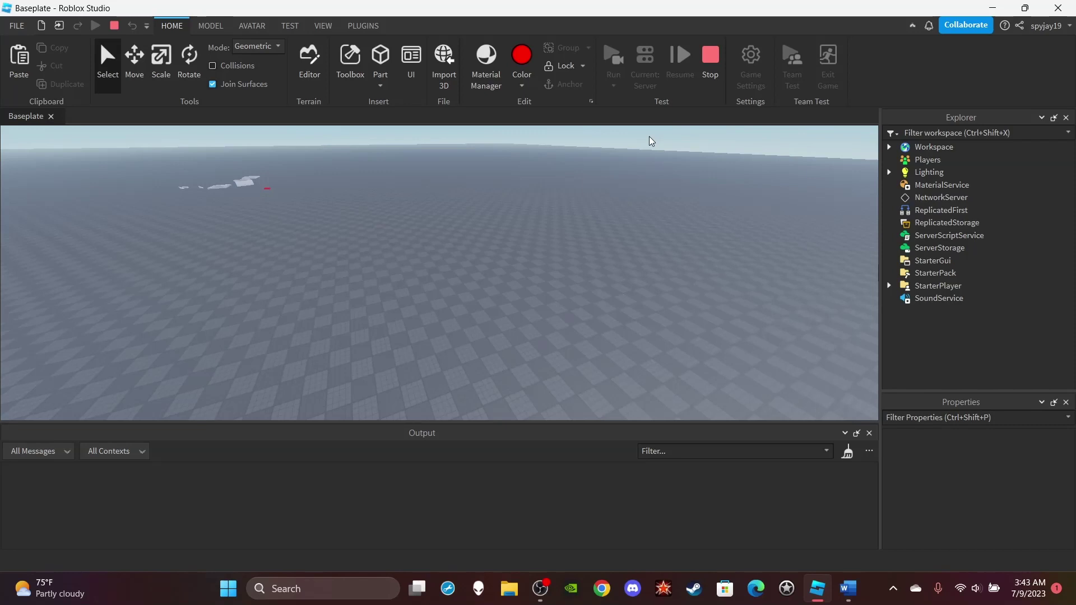
click(711, 54)
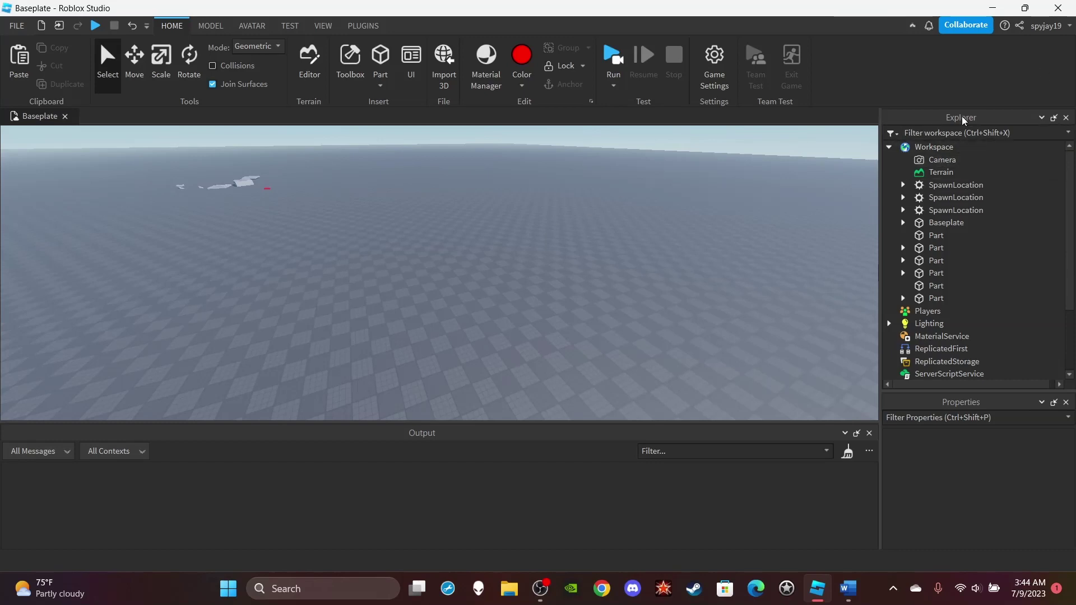
- Collapse and re-expand the Workspace in the Explorer to examine the objects it contains
mouse_move(956, 143)
drag(949, 215, 955, 124)
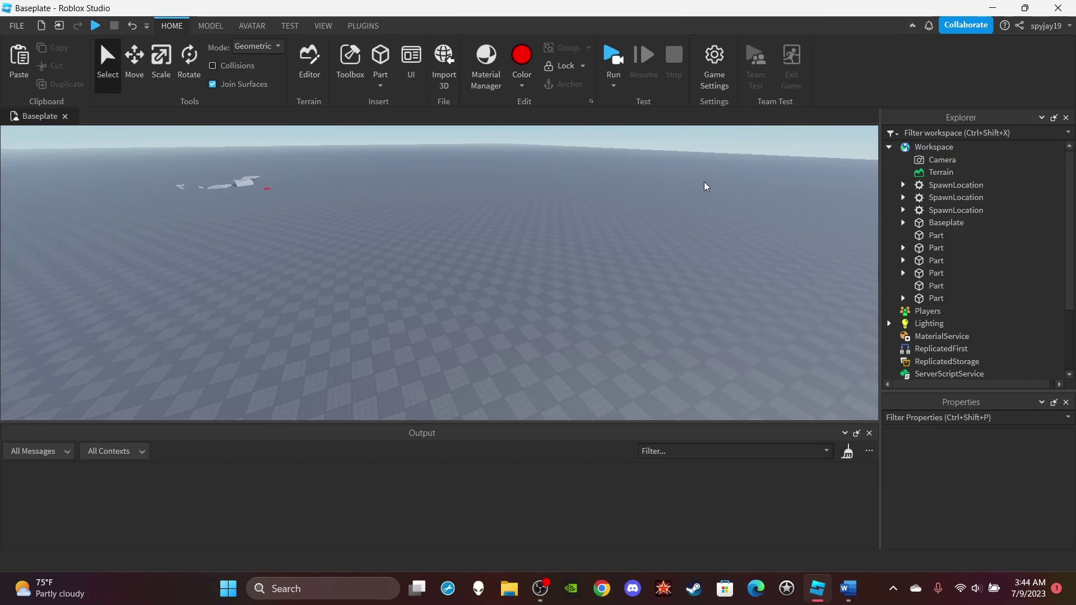
click(889, 146)
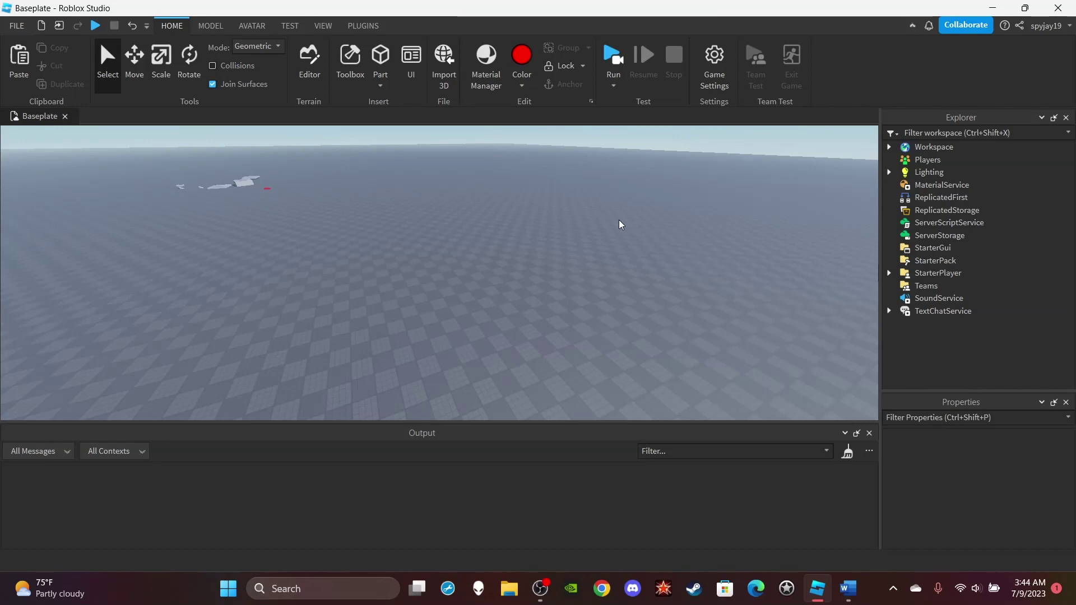
click(888, 147)
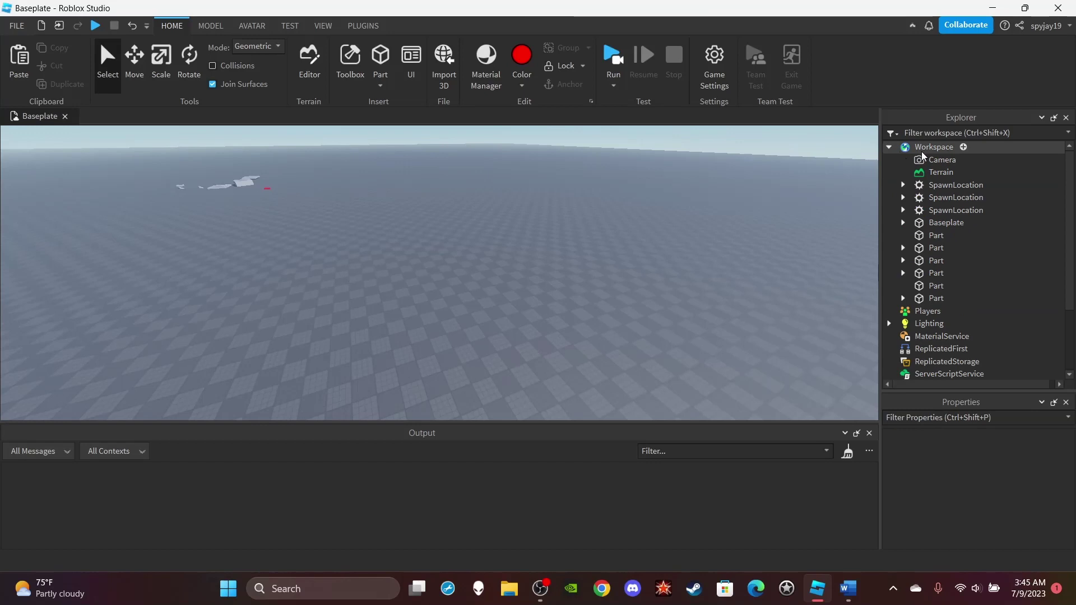
scroll(486, 257, down, 2)
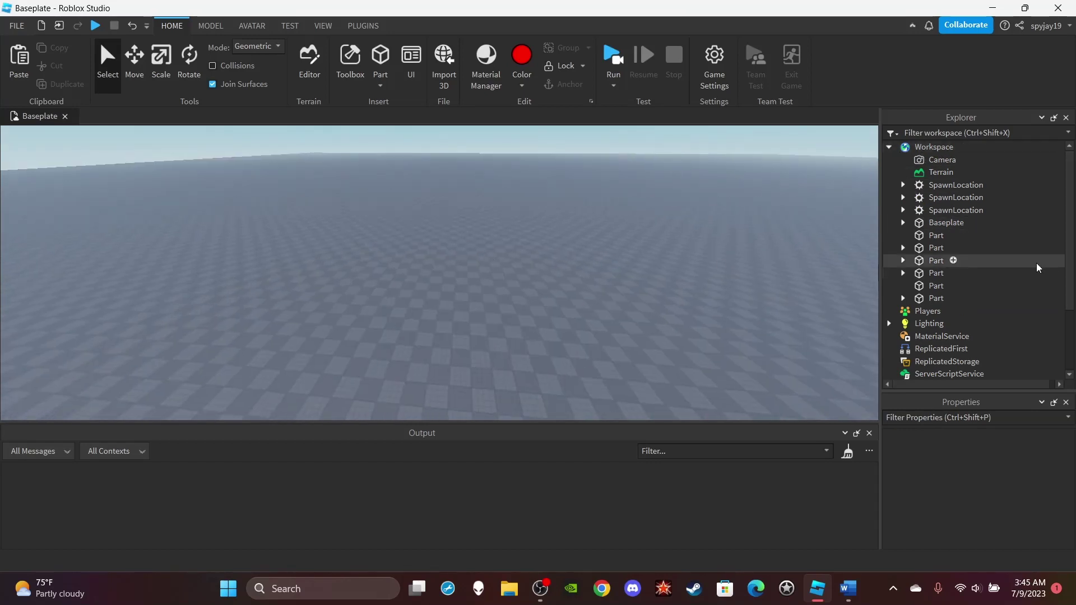
scroll(769, 232, down, 2)
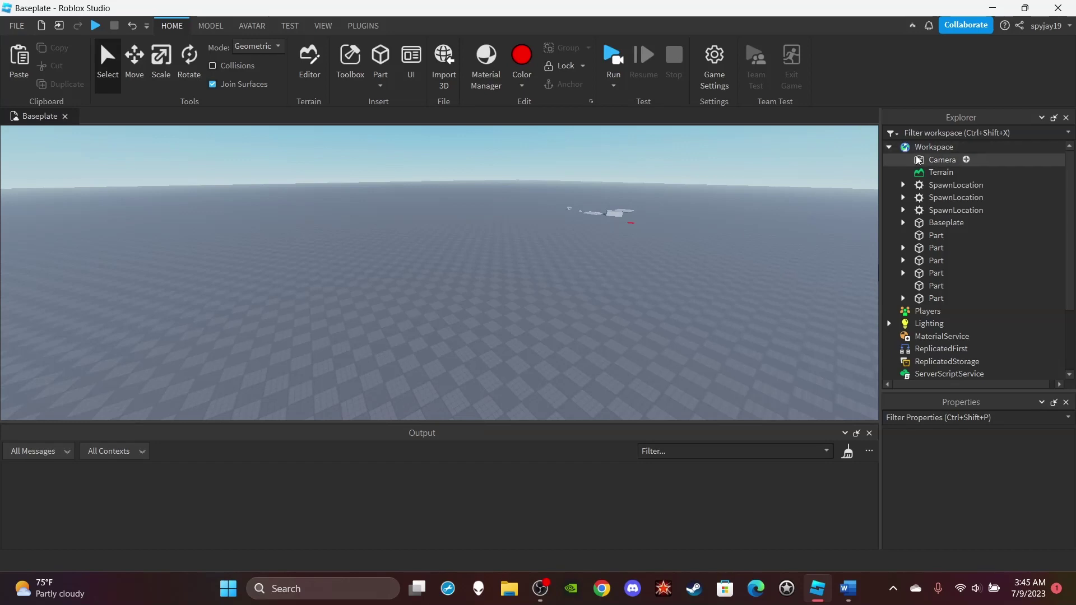
- Examine the properties of the Camera, the Terrain and the Workspace, including the Workspace's height for destroying fallen parts
click(943, 160)
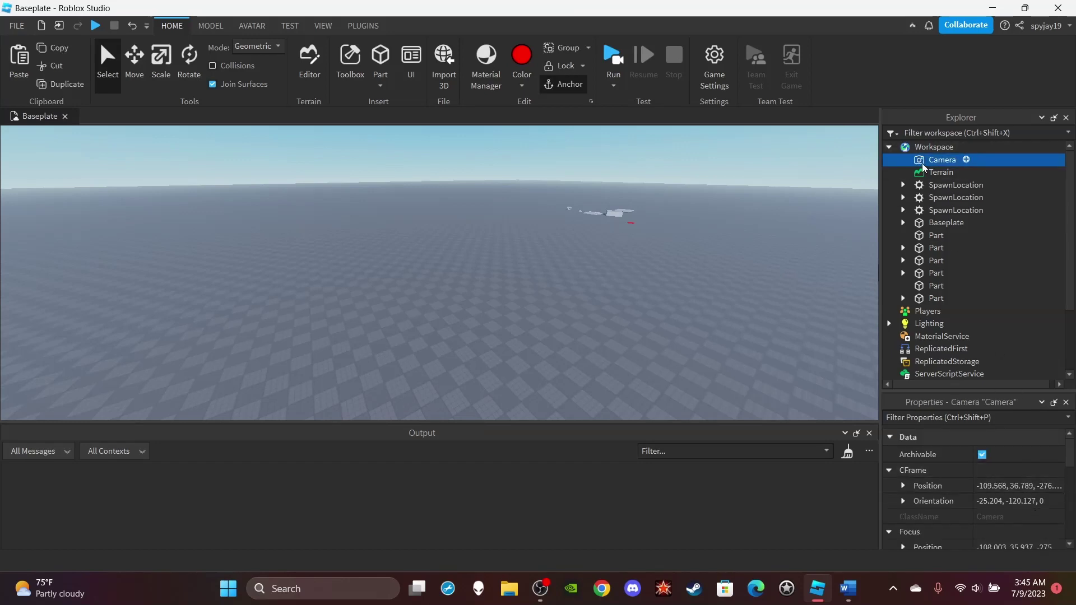
click(941, 172)
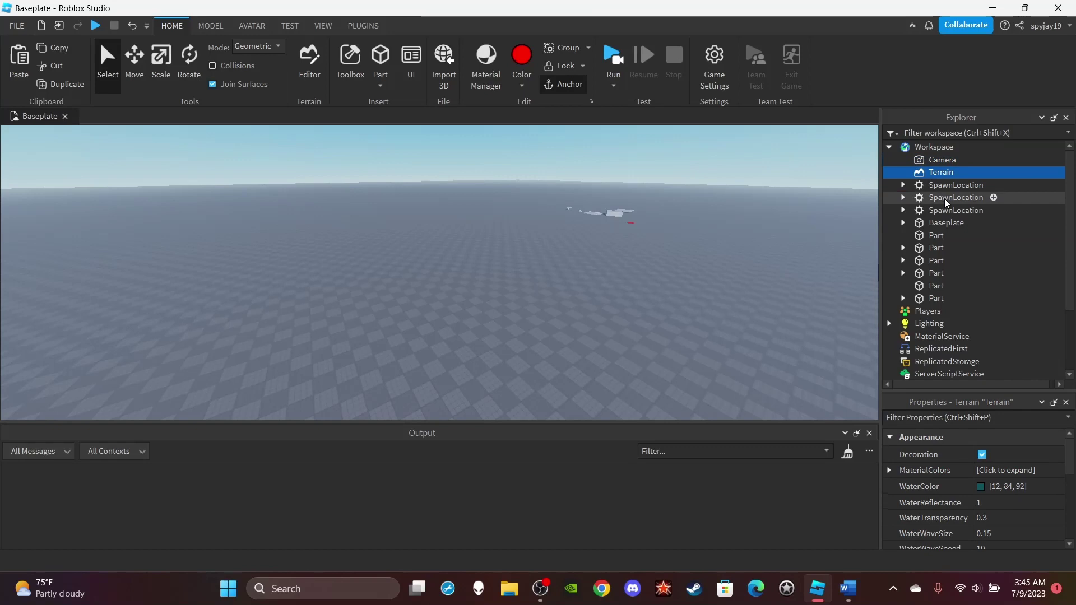
click(934, 147)
scroll(988, 502, down, 1)
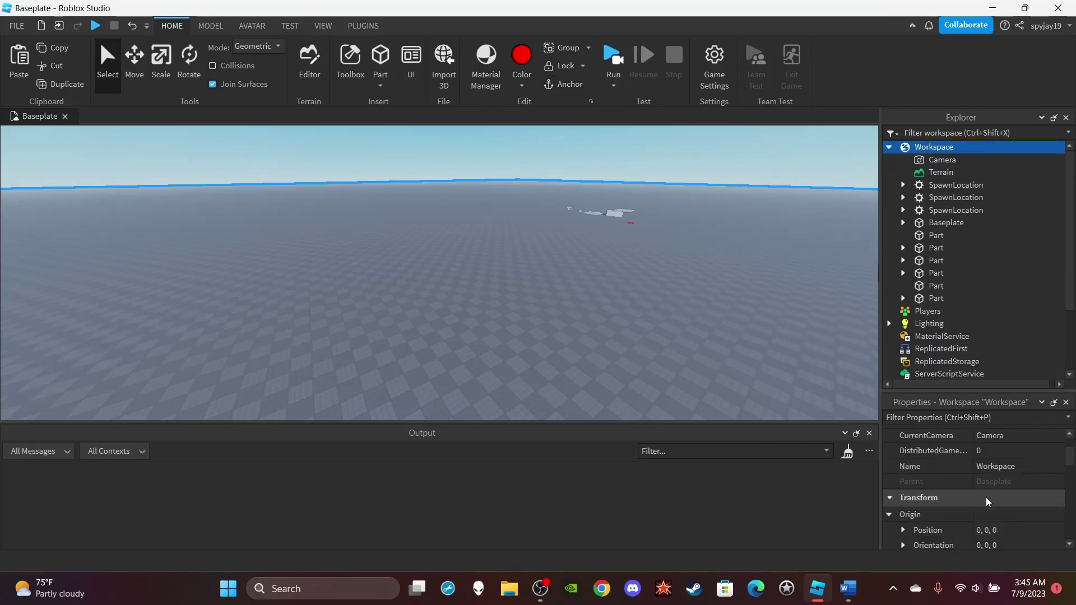
scroll(987, 502, down, 5)
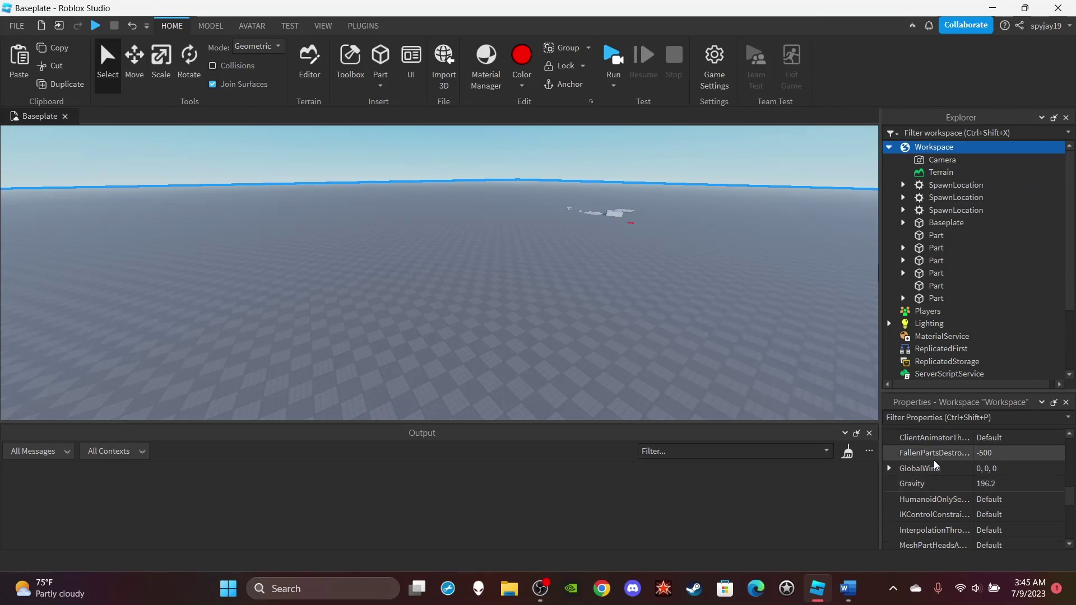
mouse_move(955, 465)
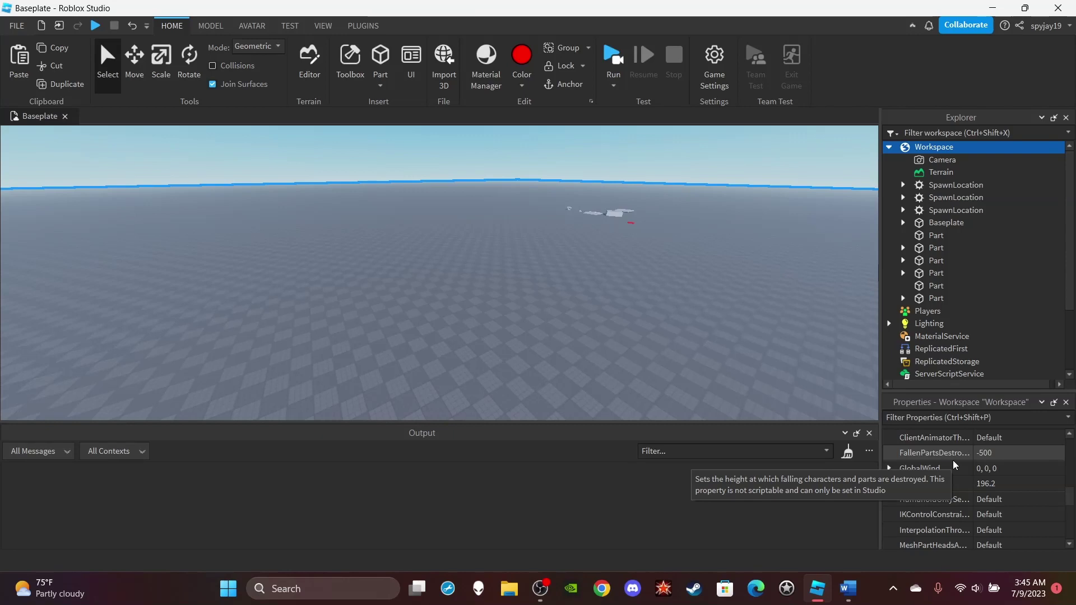
- Collapse the Workspace, select the Players service and start a playtest in Play mode
click(890, 147)
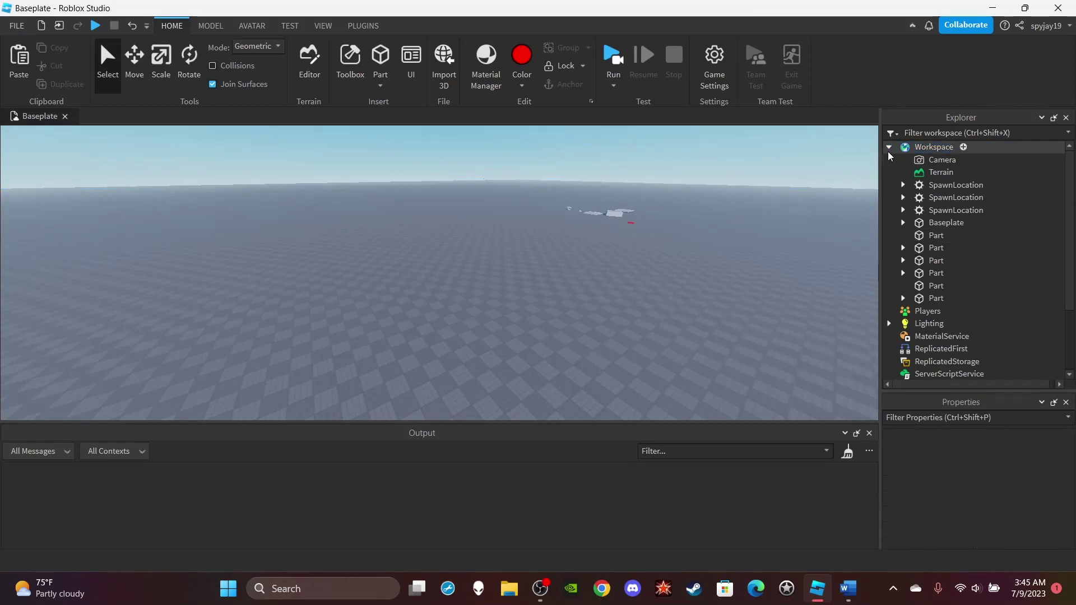
click(926, 161)
click(613, 78)
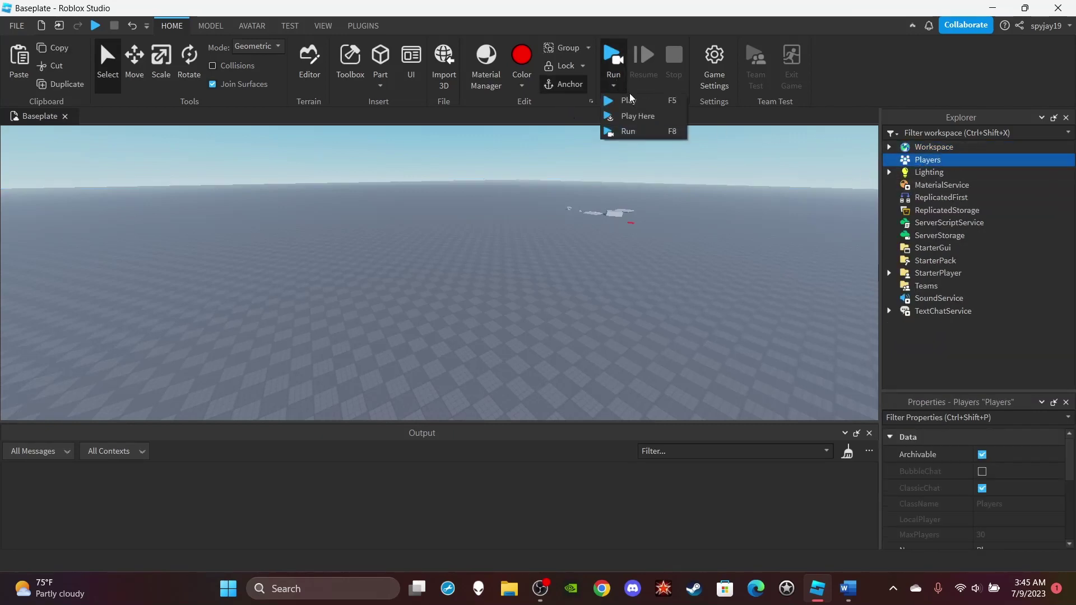
click(630, 95)
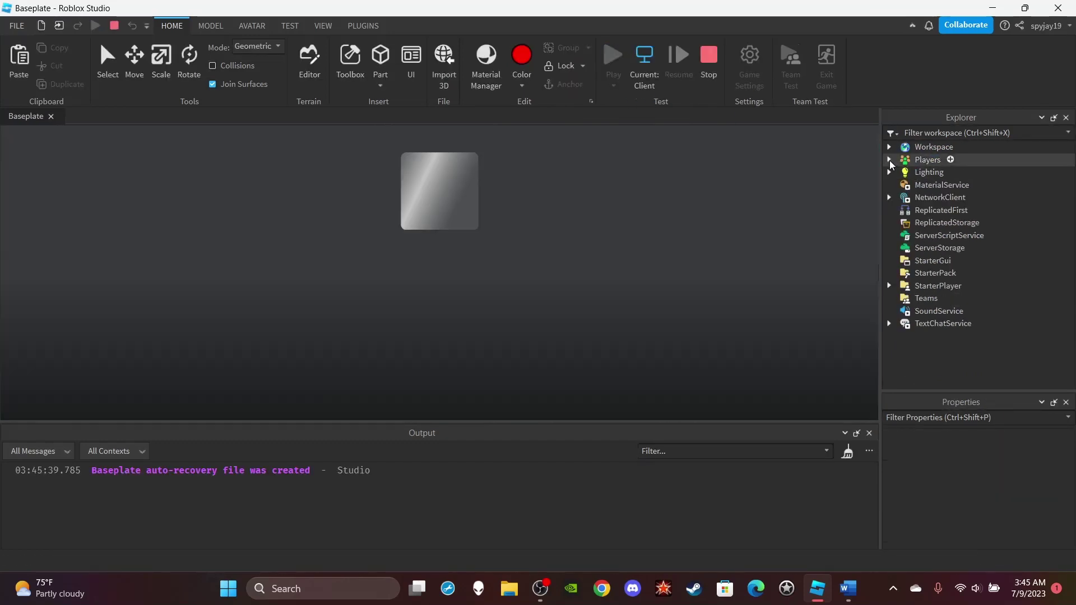
- Expand Players during the playtest, examine the properties of the joined player, then stop the test
click(889, 160)
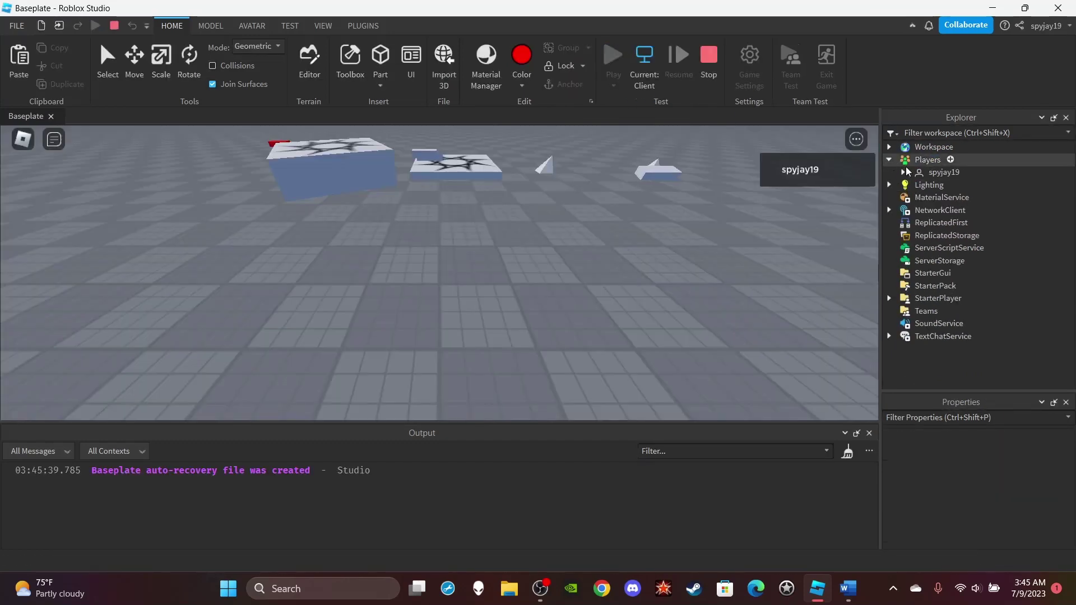
click(922, 172)
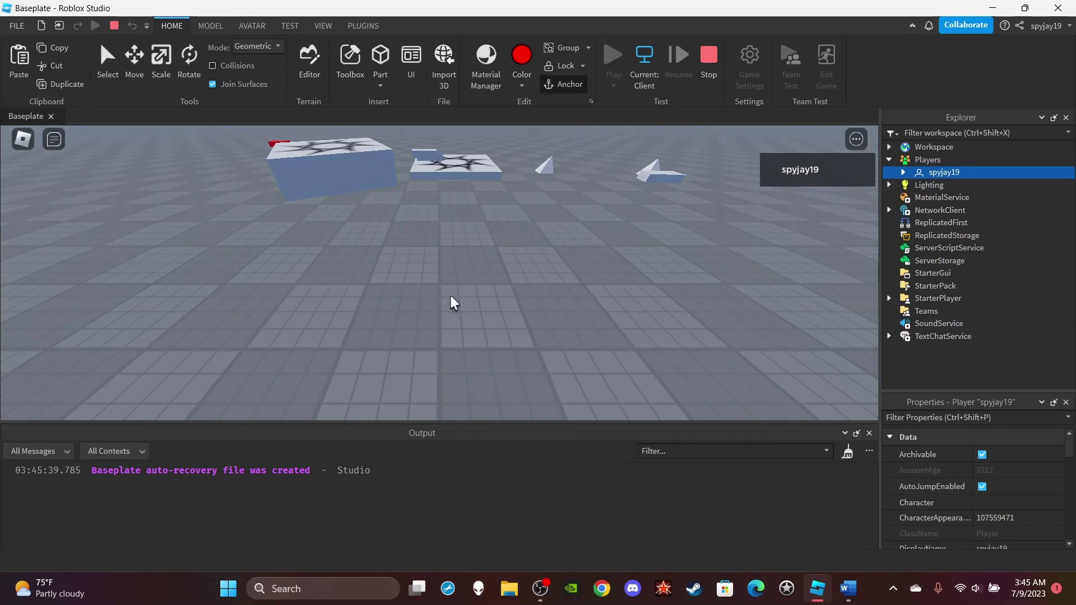
scroll(970, 499, down, 1)
scroll(998, 504, down, 4)
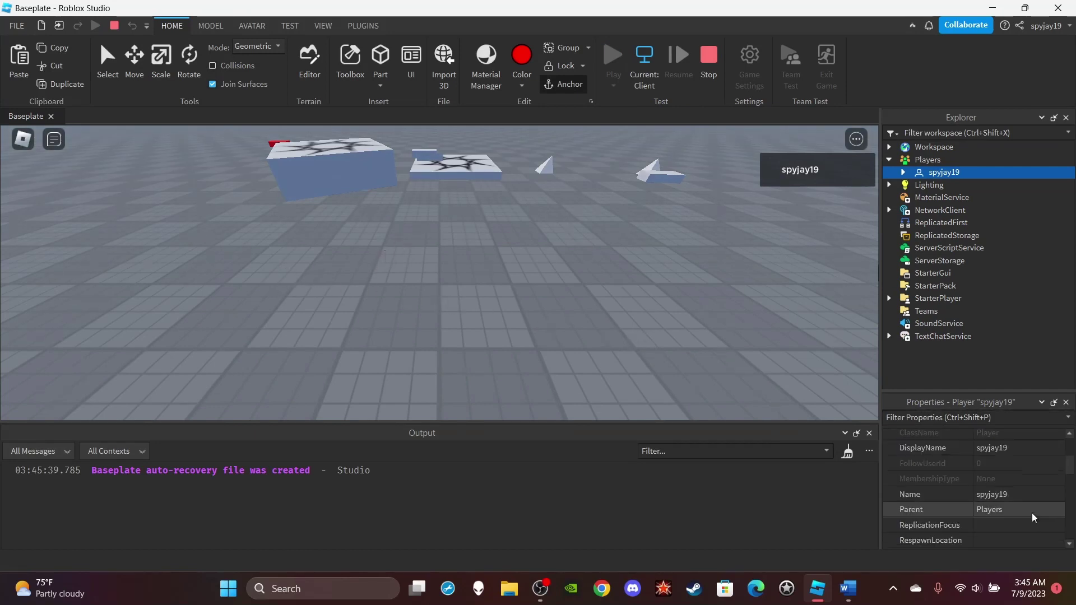
scroll(1026, 507, up, 6)
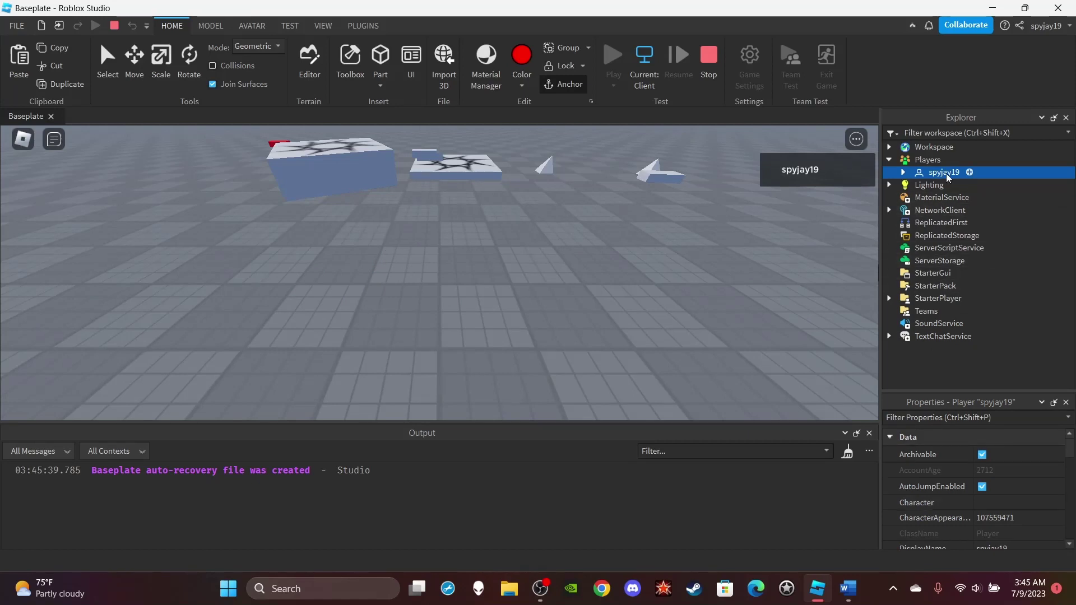
click(715, 68)
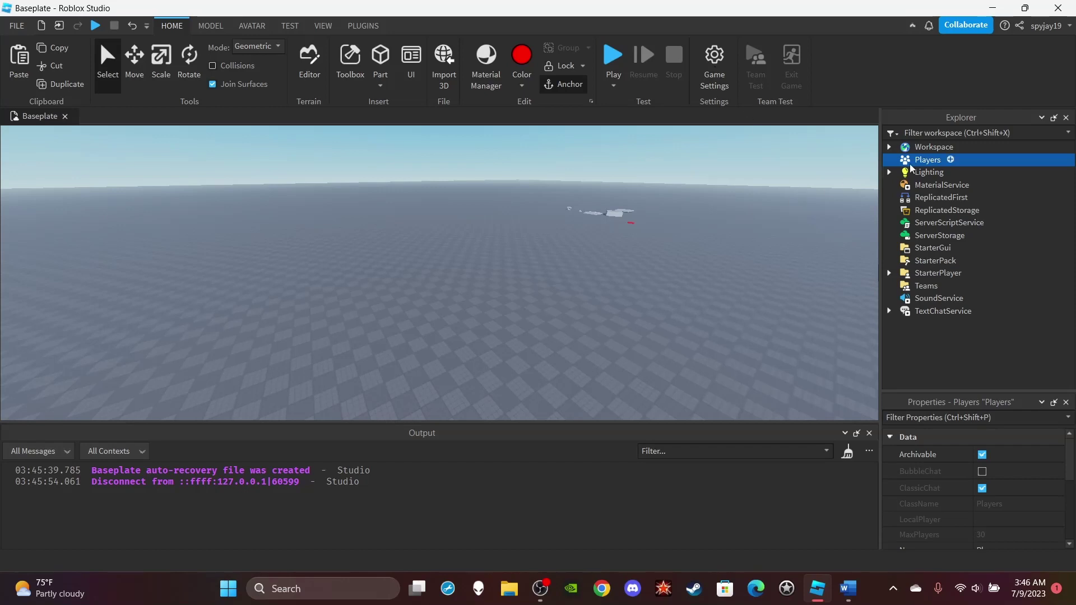
- Select the Lighting service, view the sun in the sky and the horizon, then bring up the Lighting properties again
click(932, 174)
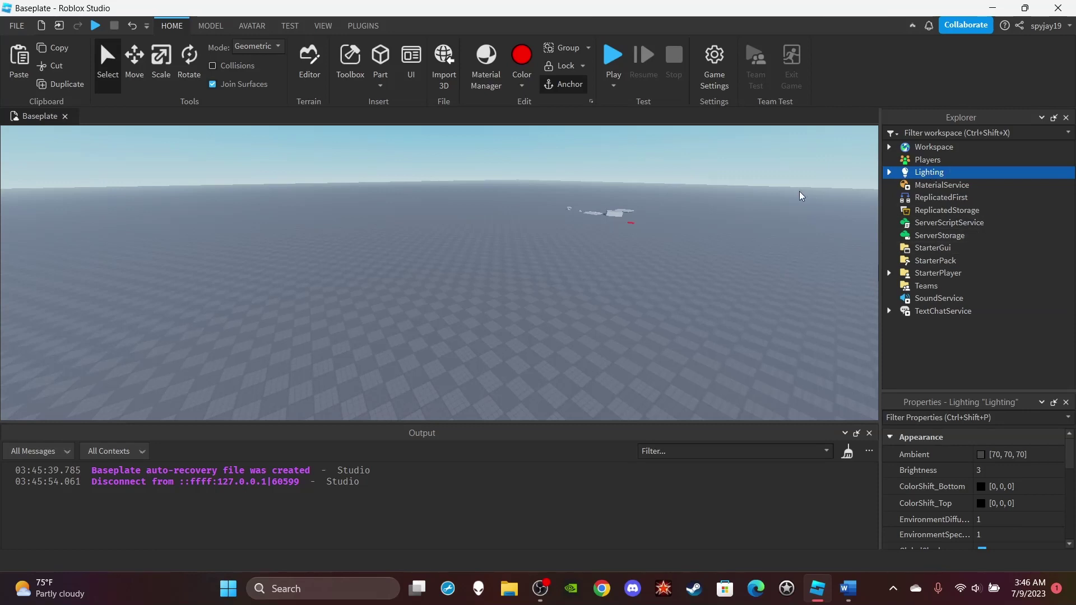
right_drag(306, 213, 465, 257)
click(351, 227)
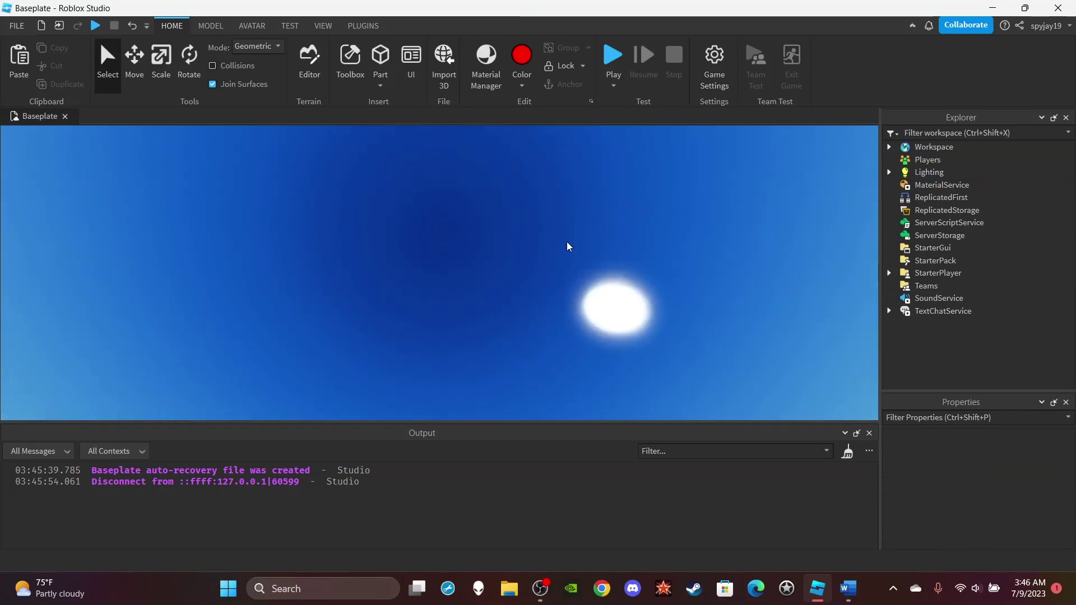
right_drag(570, 245, 628, 274)
right_drag(874, 211, 751, 264)
click(936, 172)
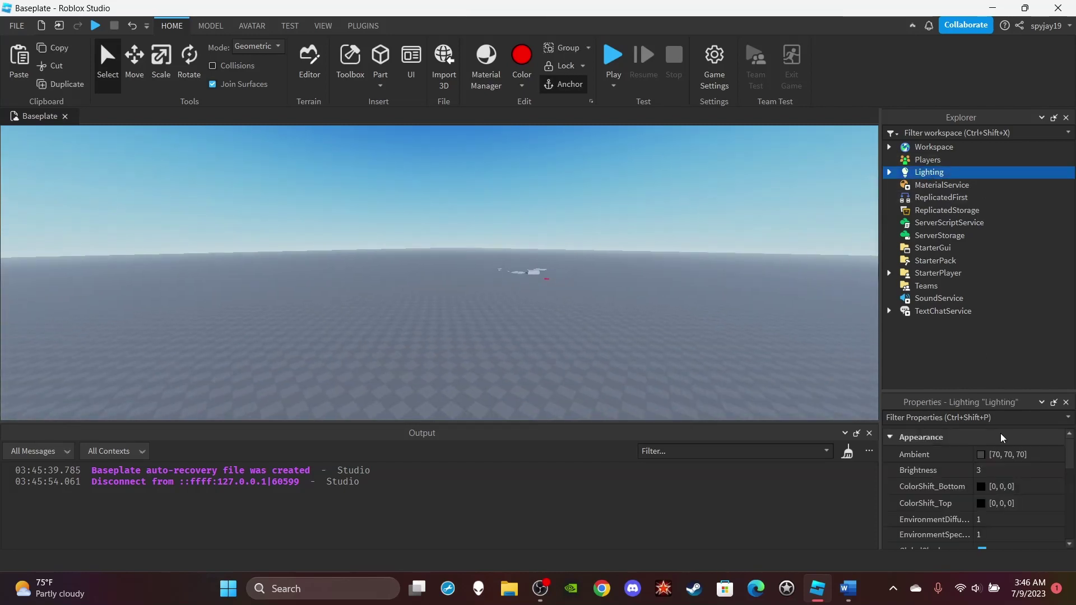
- Examine the Lighting service's properties down to its clock time, time of day and exposure compensation
scroll(997, 482, down, 3)
scroll(948, 488, down, 3)
scroll(959, 493, down, 5)
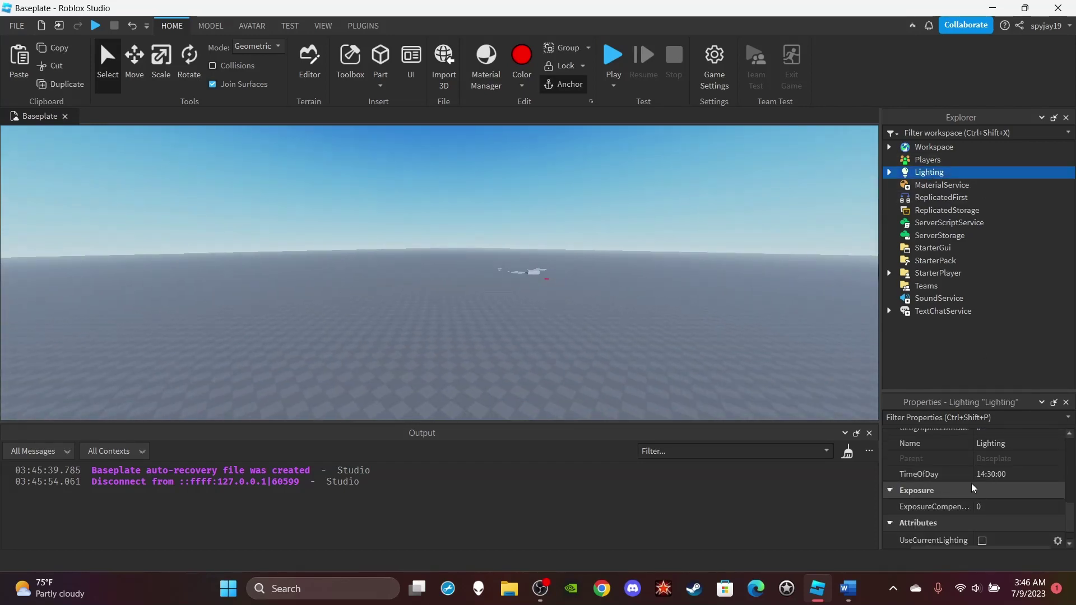
scroll(973, 473, up, 2)
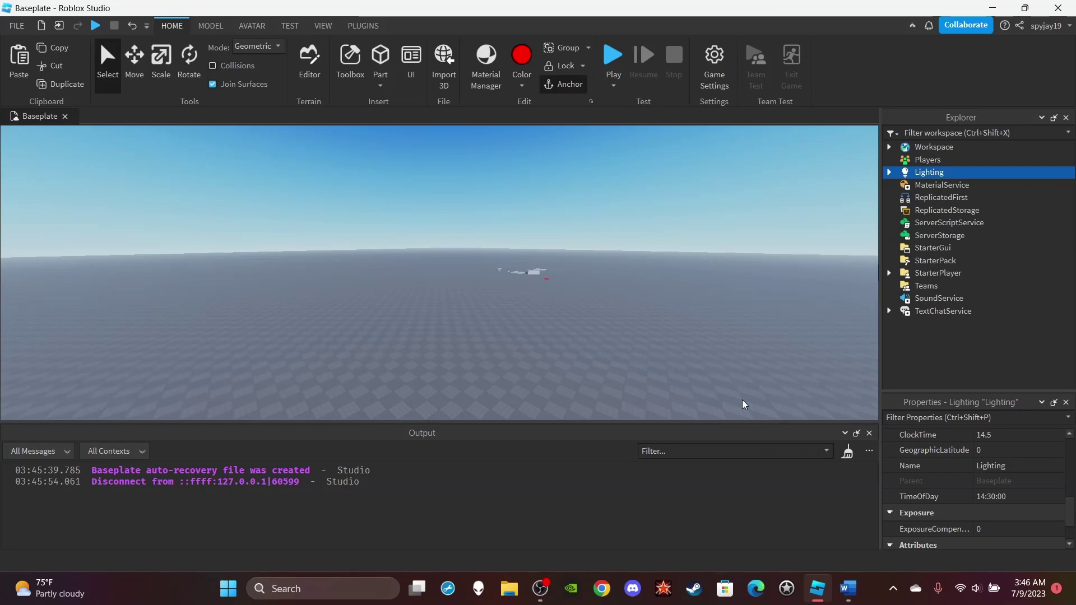
- Select MaterialService, examine its material overrides and view the options available for the Asphalt override
click(948, 185)
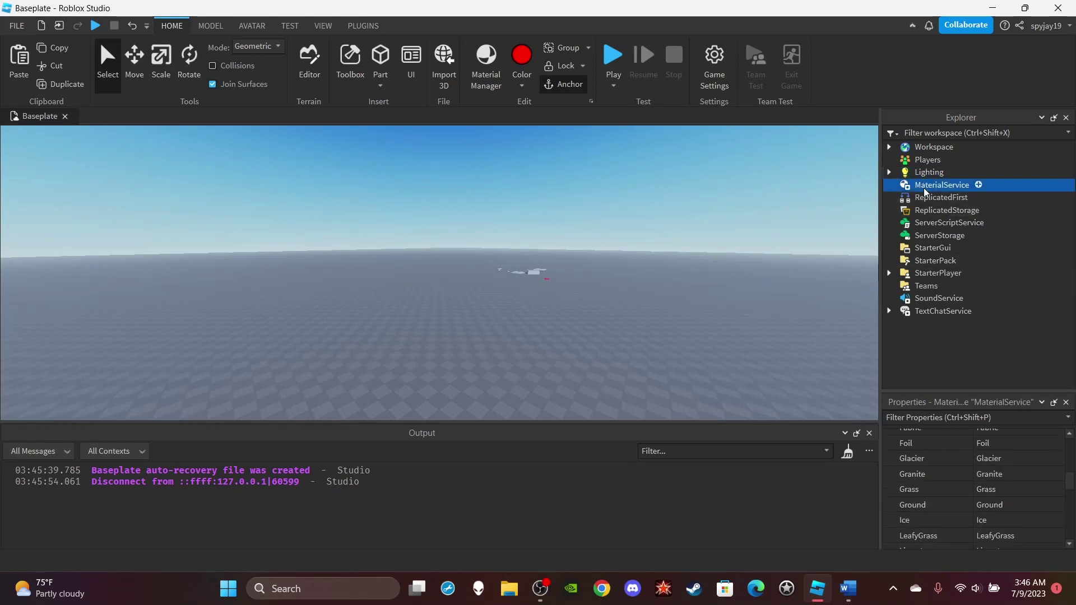
scroll(1035, 487, up, 5)
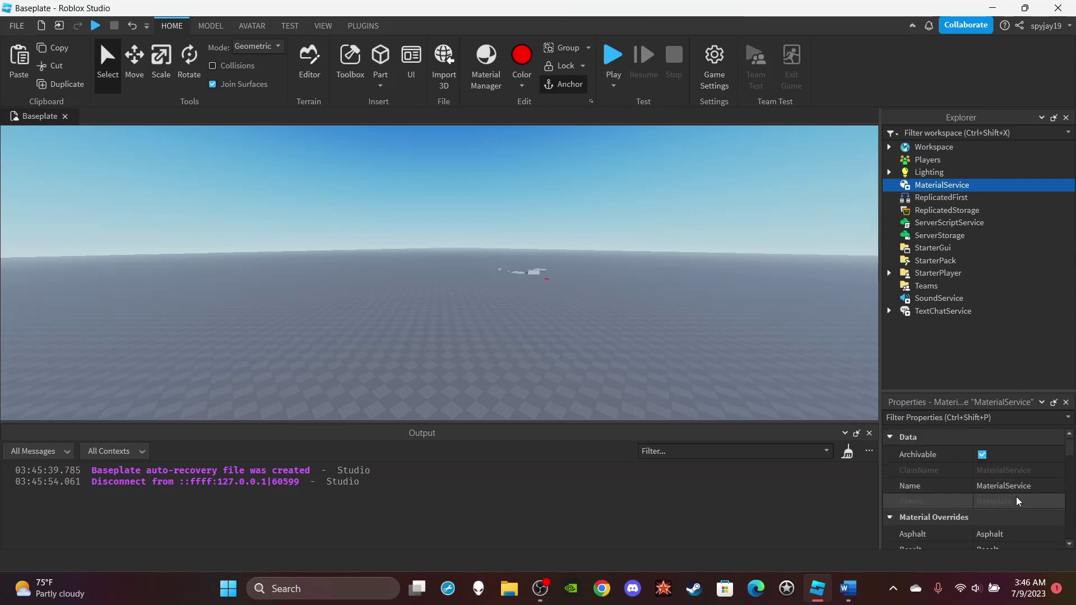
scroll(1009, 510, down, 1)
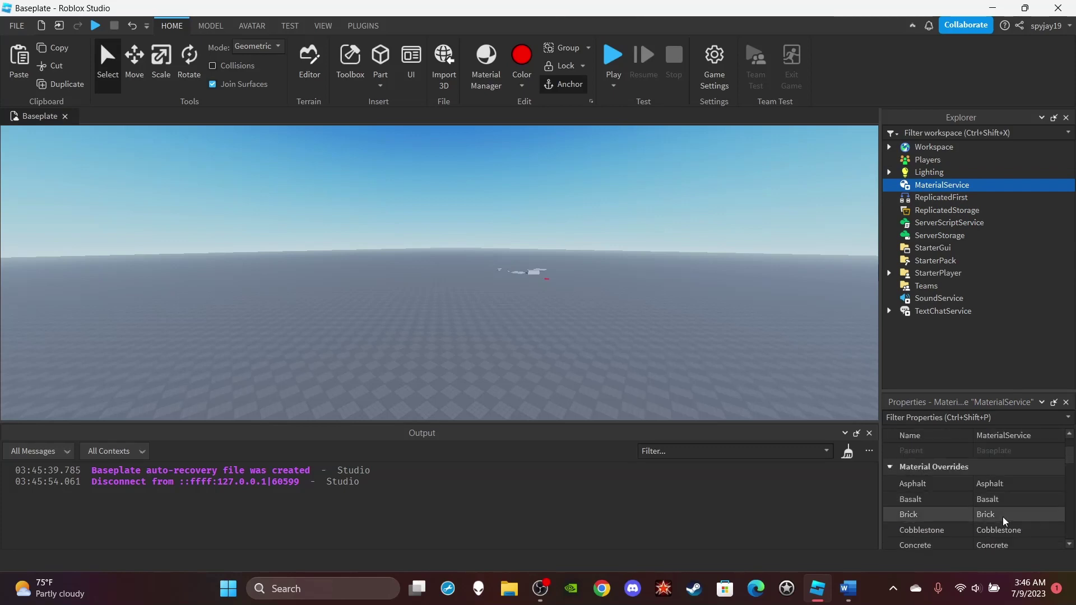
click(984, 485)
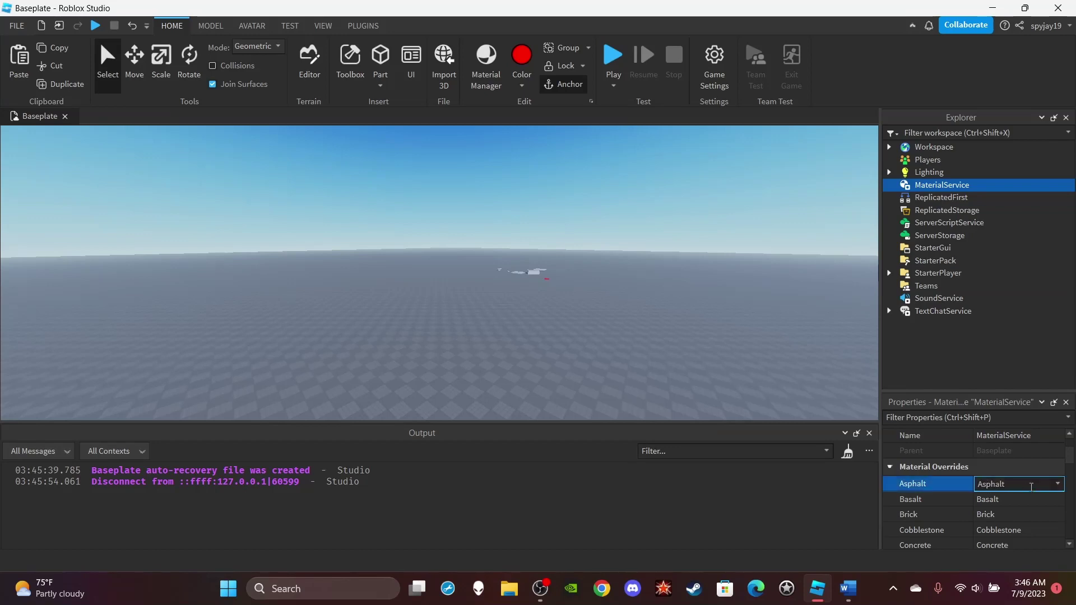
click(1058, 485)
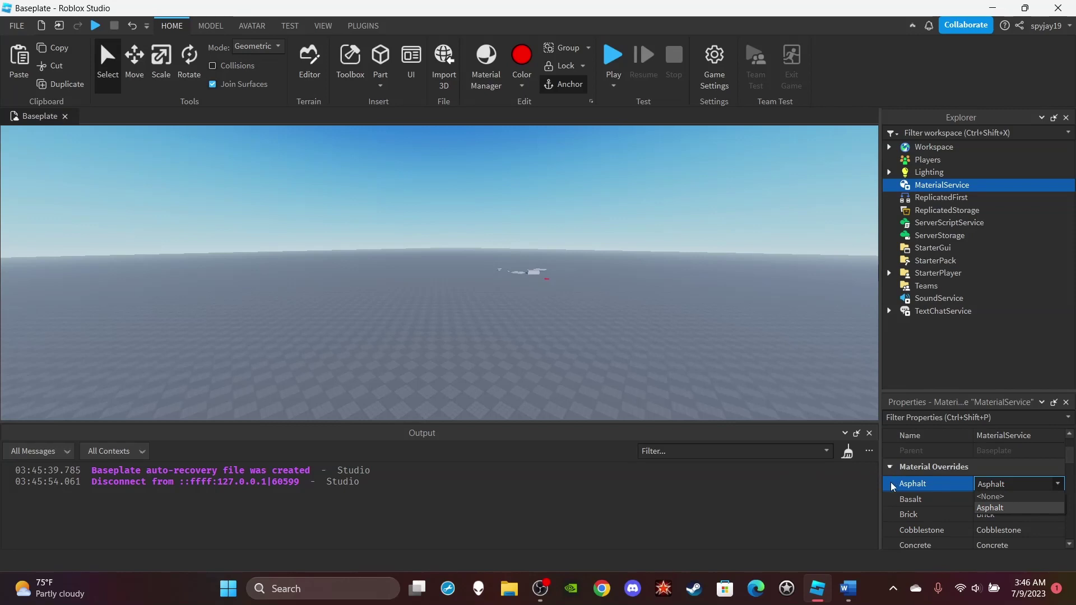
click(803, 470)
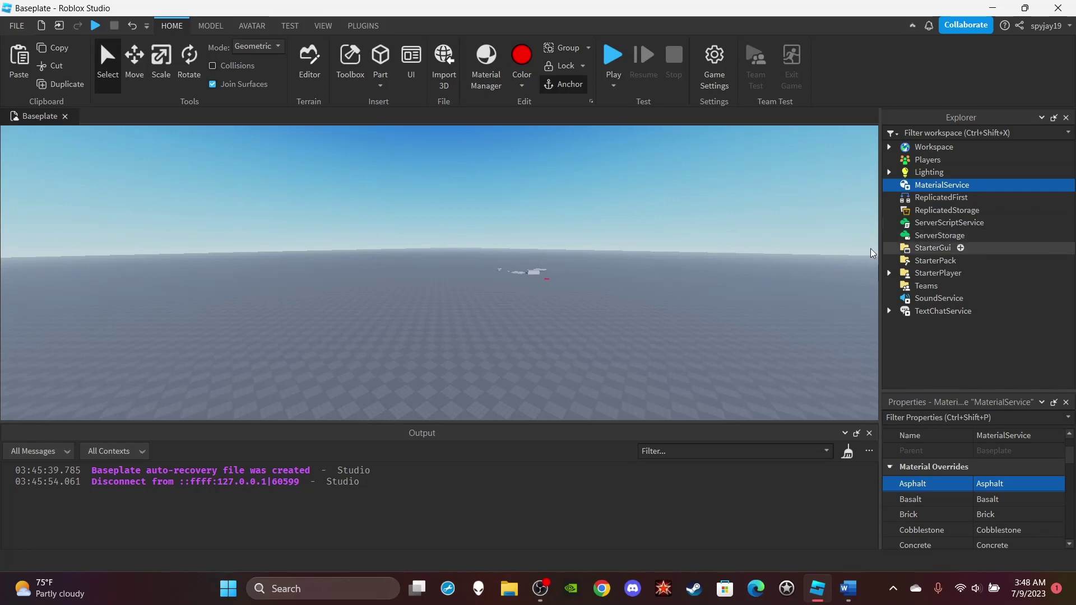
- Examine the ReplicatedFirst, ReplicatedStorage and ServerStorage services by selecting each one in turn
click(742, 259)
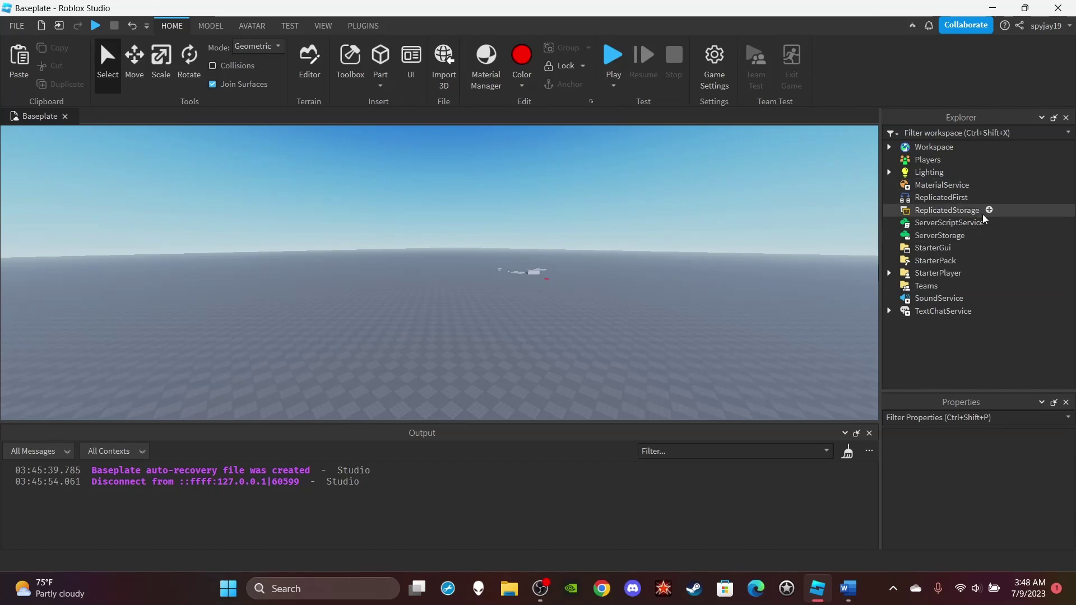
click(947, 197)
click(953, 209)
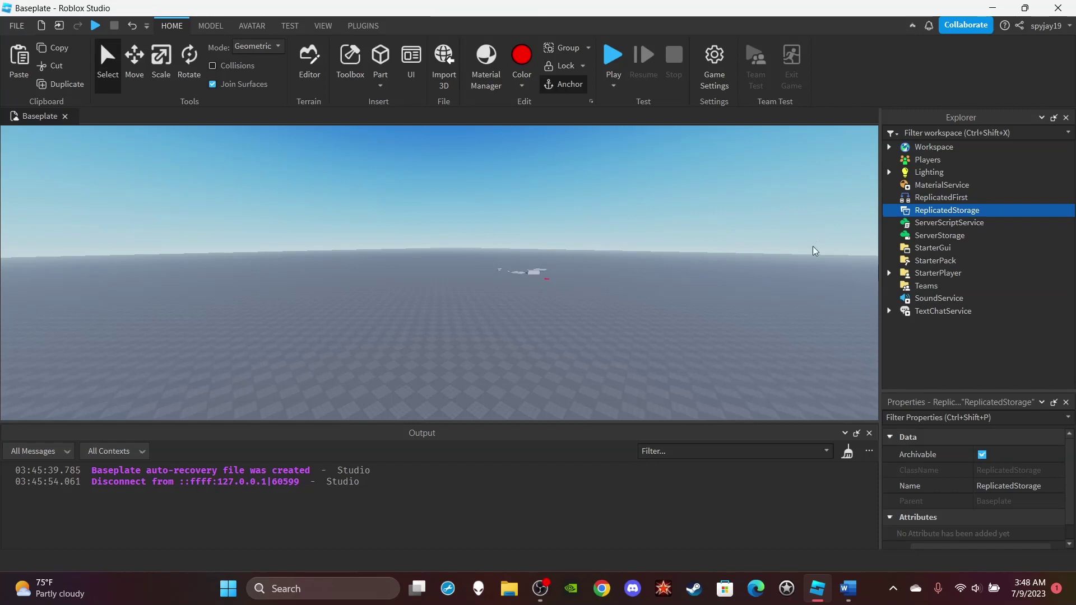
click(948, 236)
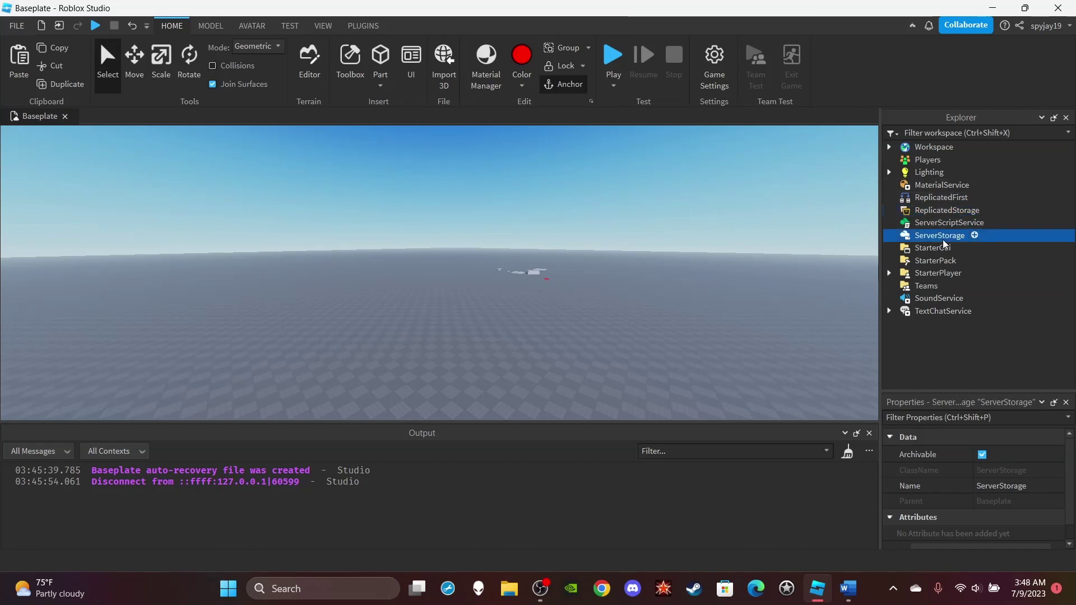
click(945, 238)
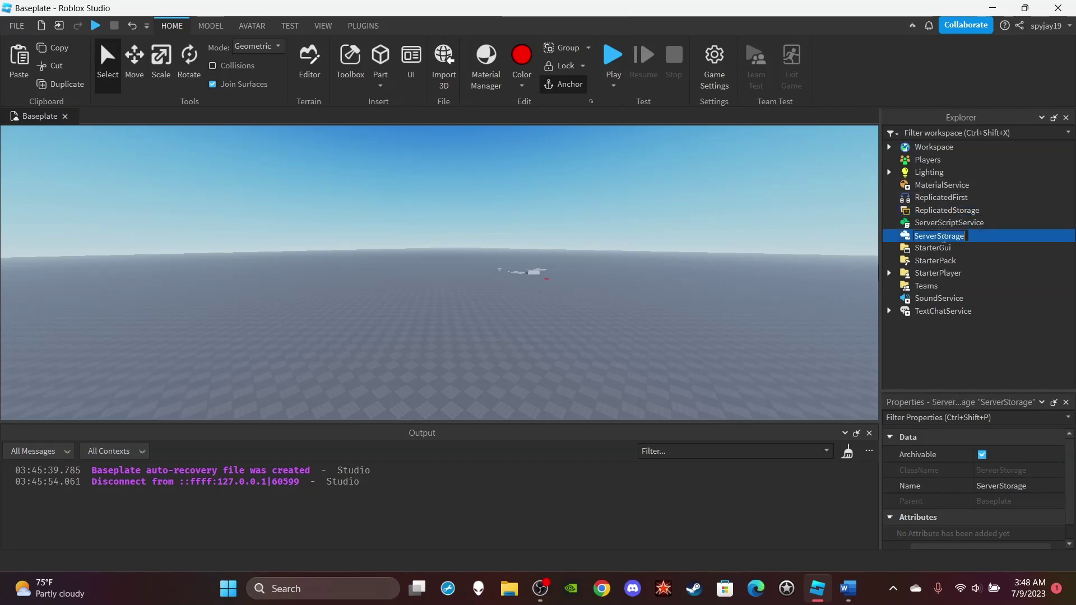
click(831, 223)
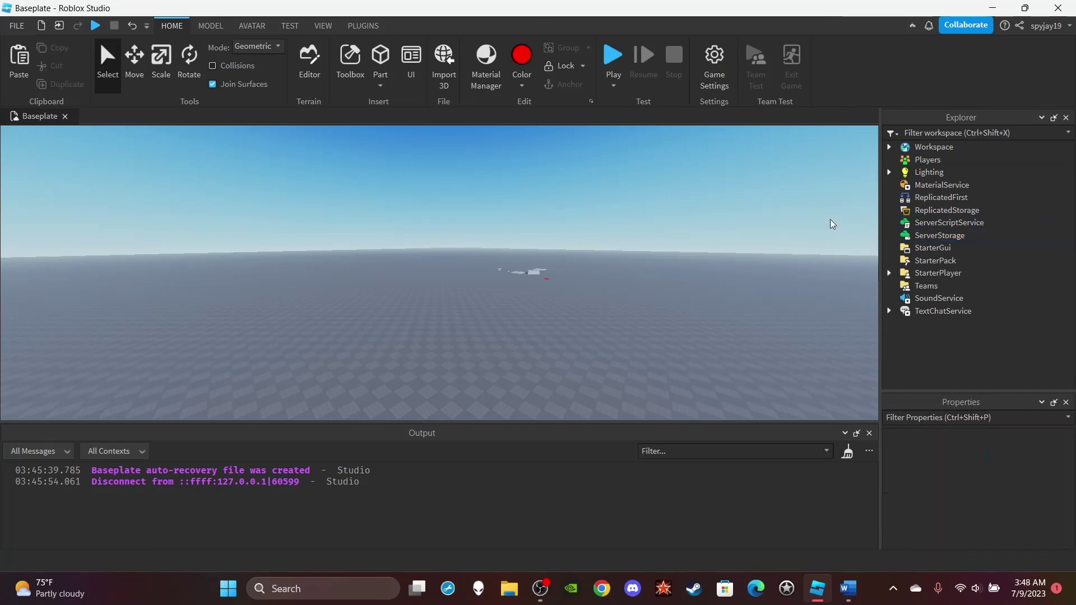
click(933, 236)
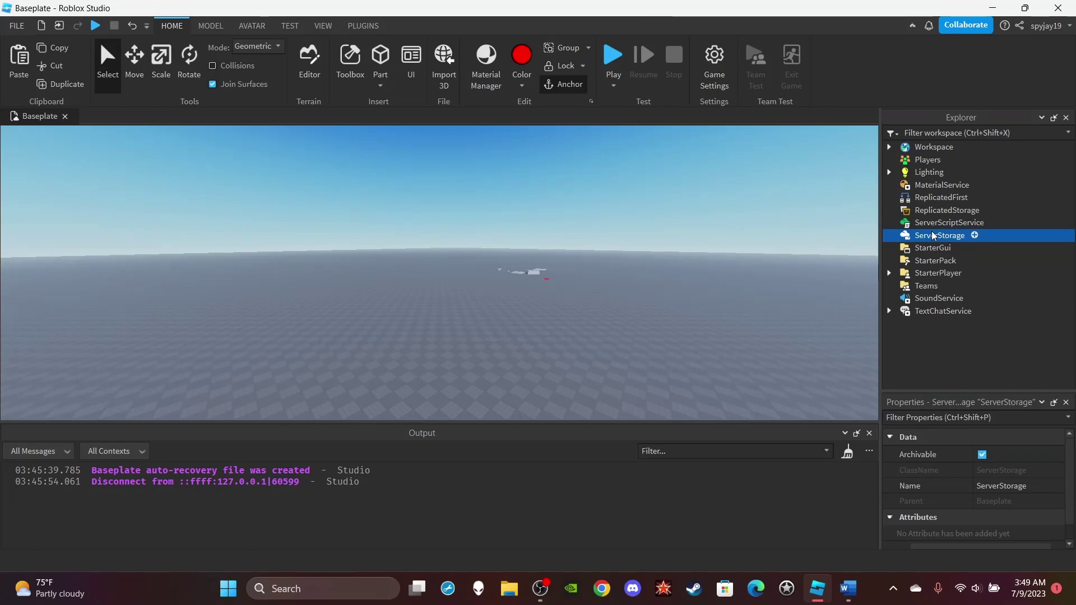
- Insert a Script into ServerScriptService and delete it again
click(991, 222)
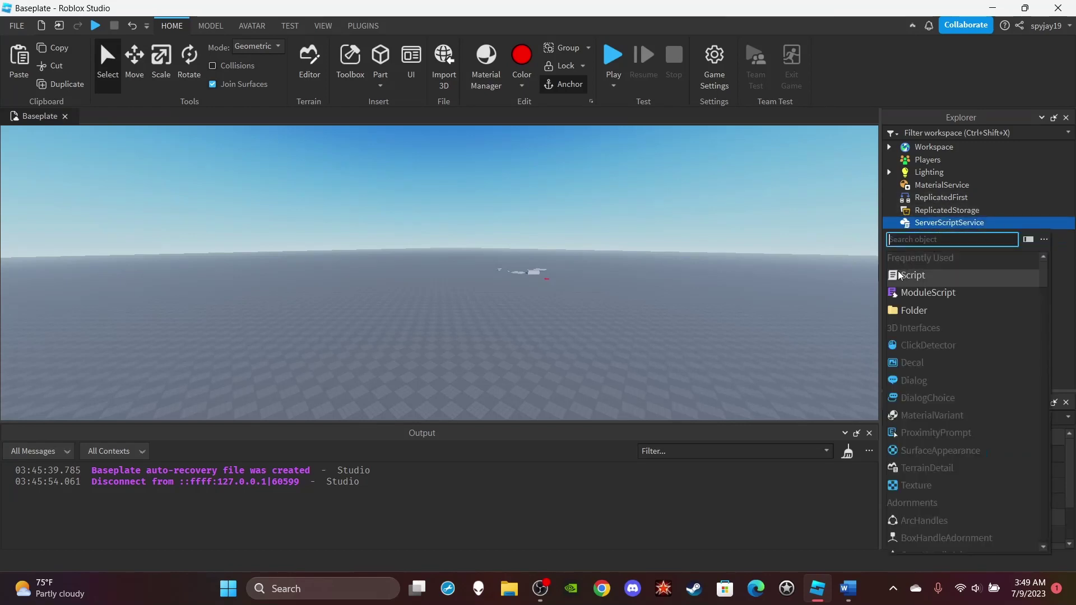
click(920, 276)
click(992, 223)
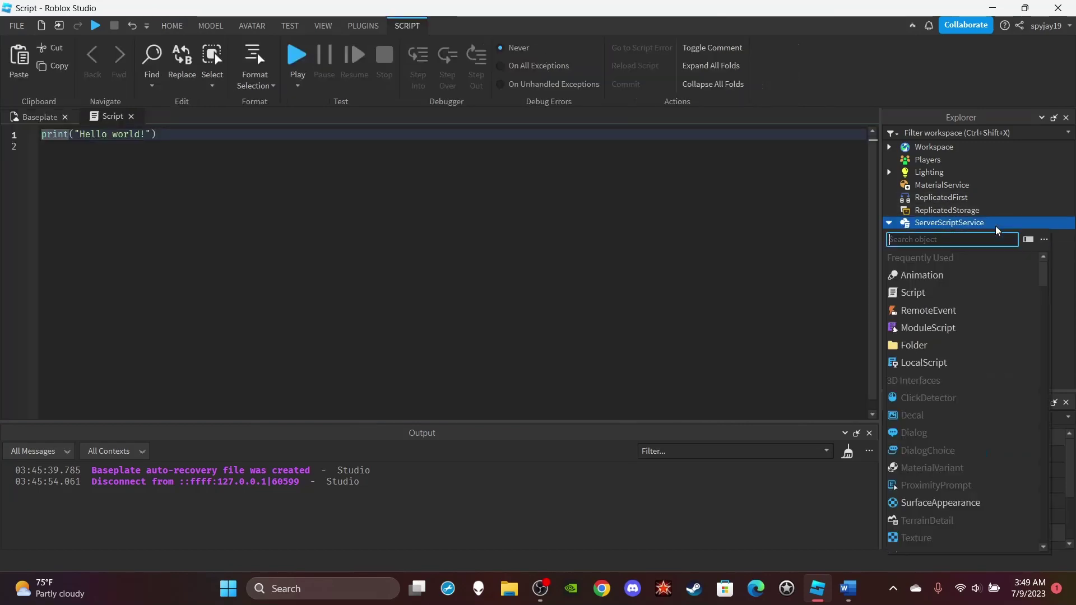
key(Escape)
right_click(940, 235)
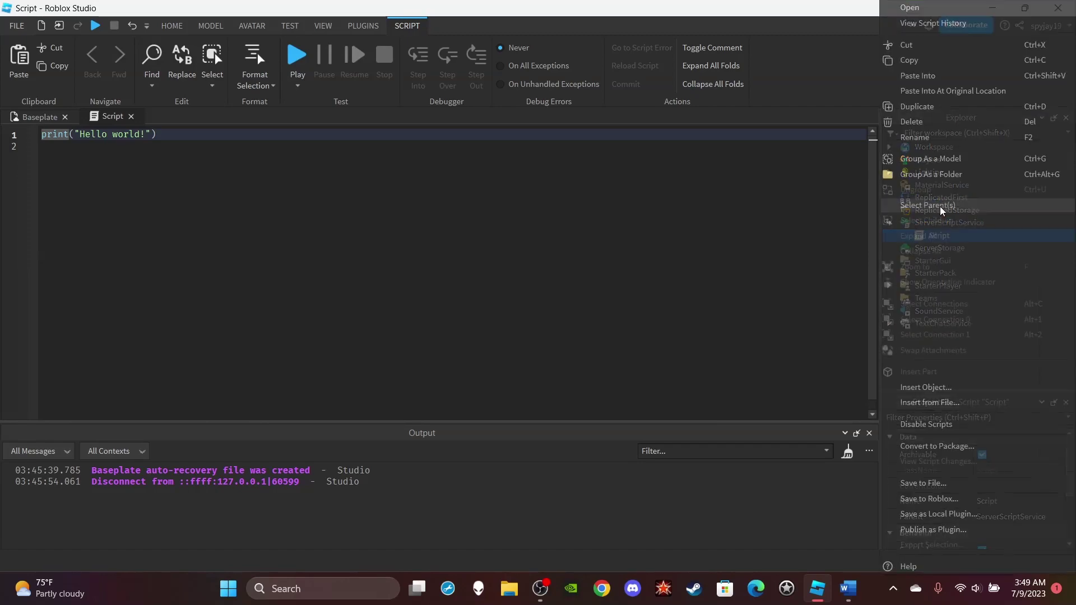
click(926, 122)
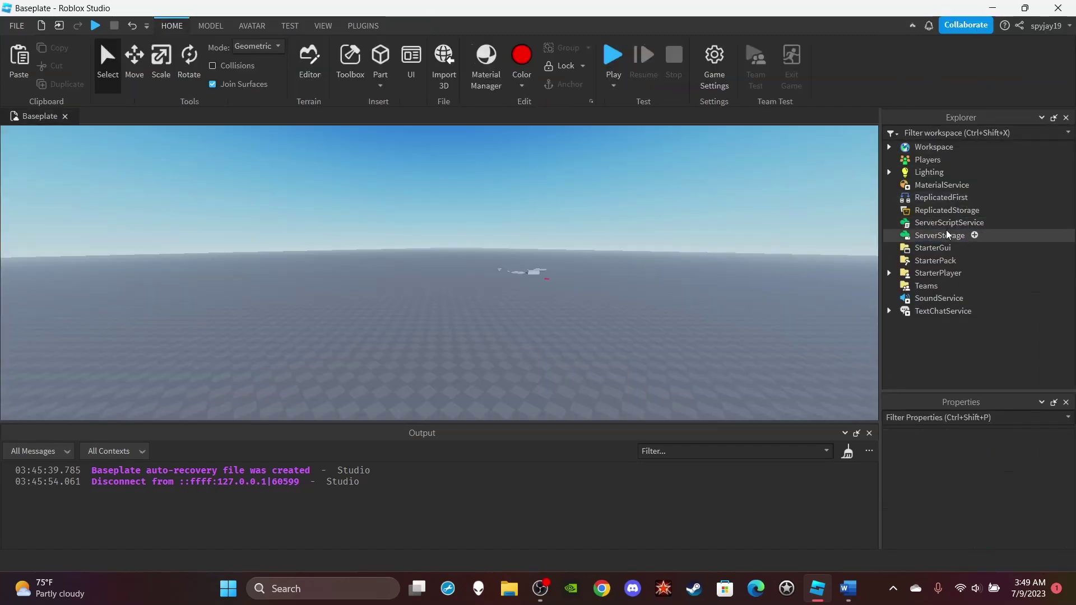
click(988, 224)
click(998, 224)
click(768, 234)
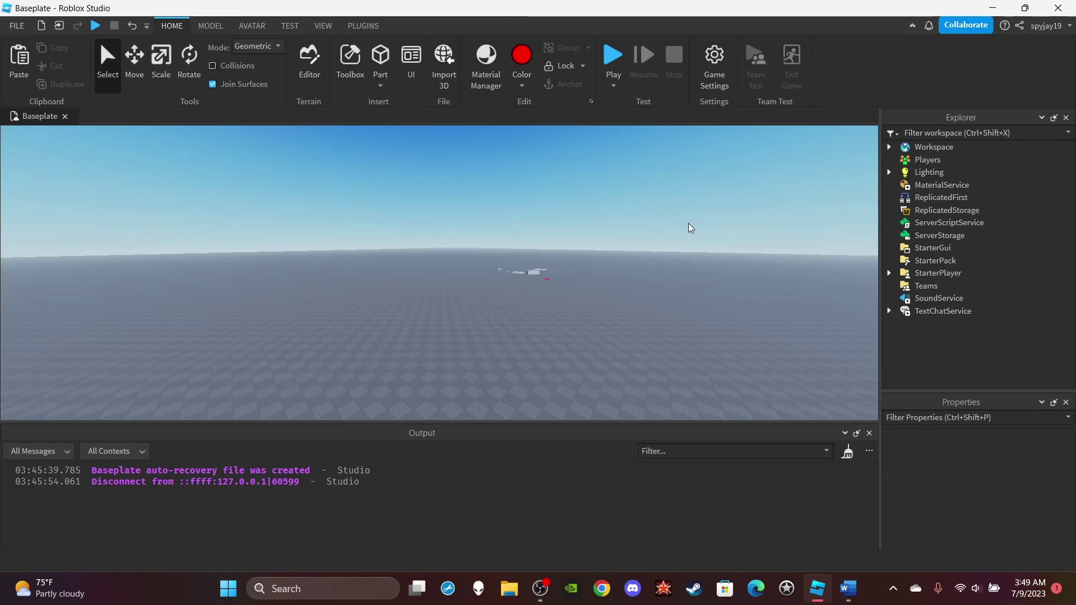
- Add a ScreenGui to StarterGui and insert a Frame and a TextButton inside it
click(960, 249)
click(923, 292)
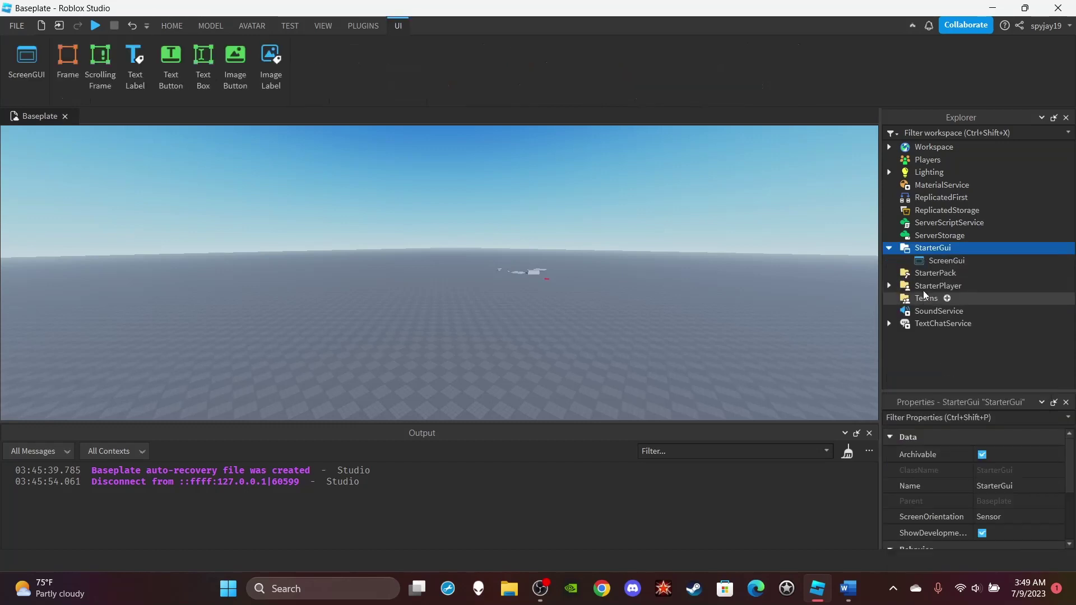
click(973, 264)
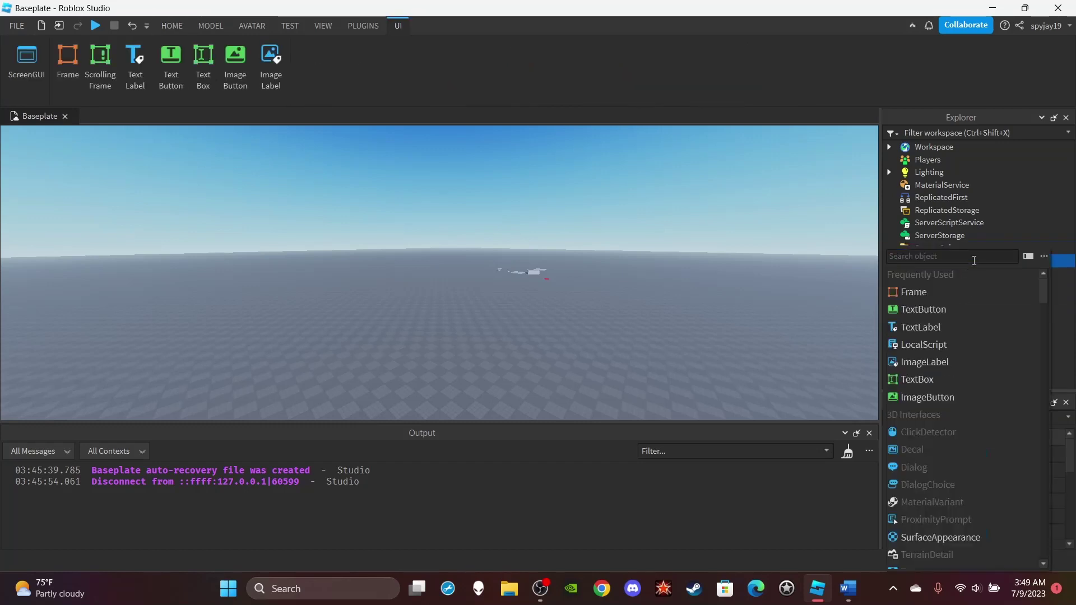
click(940, 293)
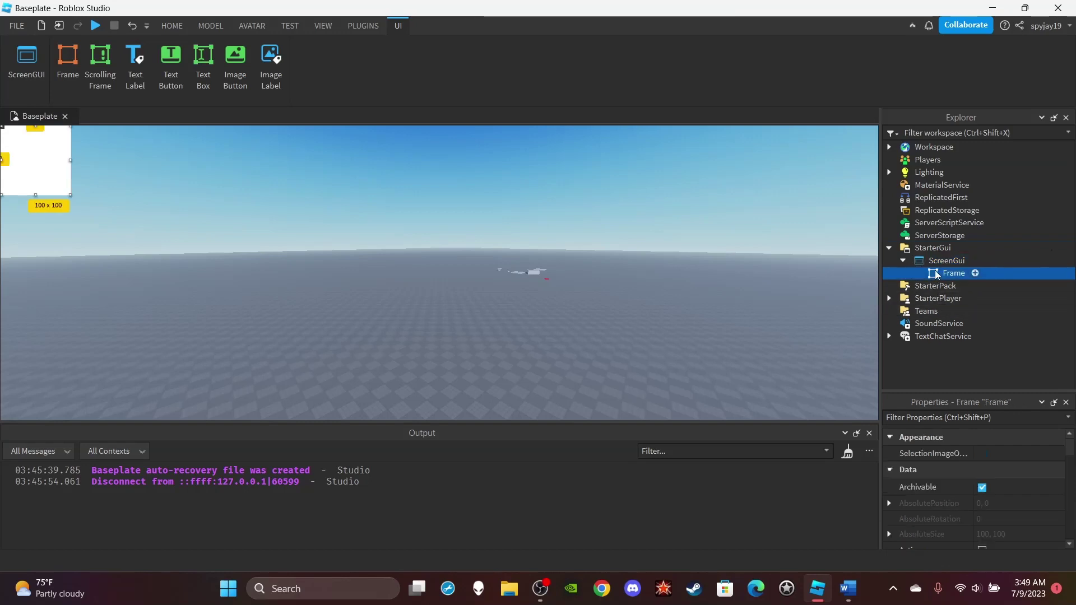
click(948, 260)
click(976, 261)
click(939, 310)
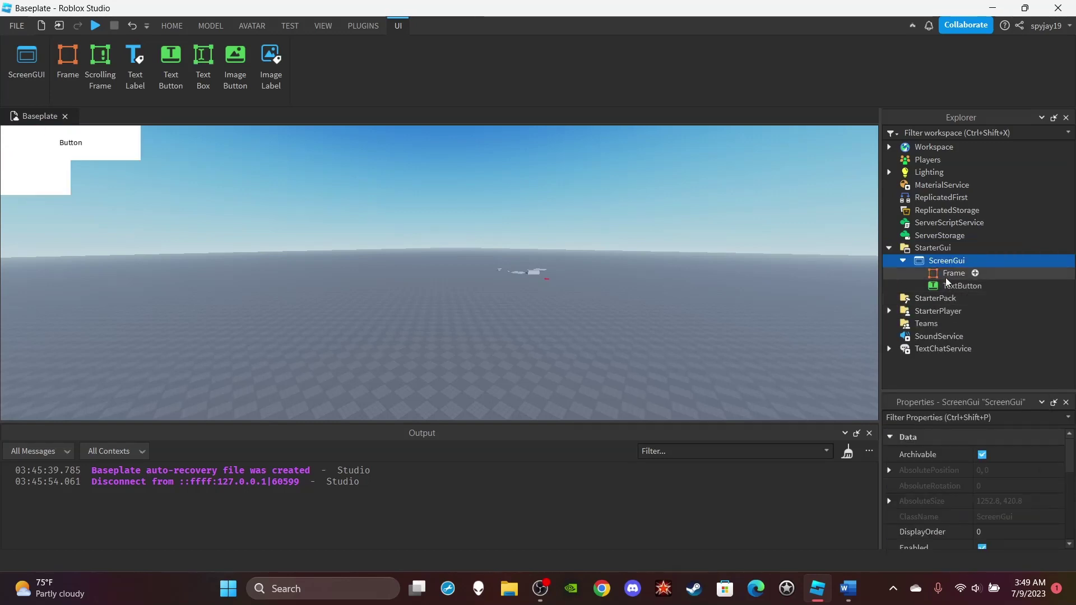
- Delete the ScreenGui together with its Frame and TextButton from StarterGui
right_click(944, 255)
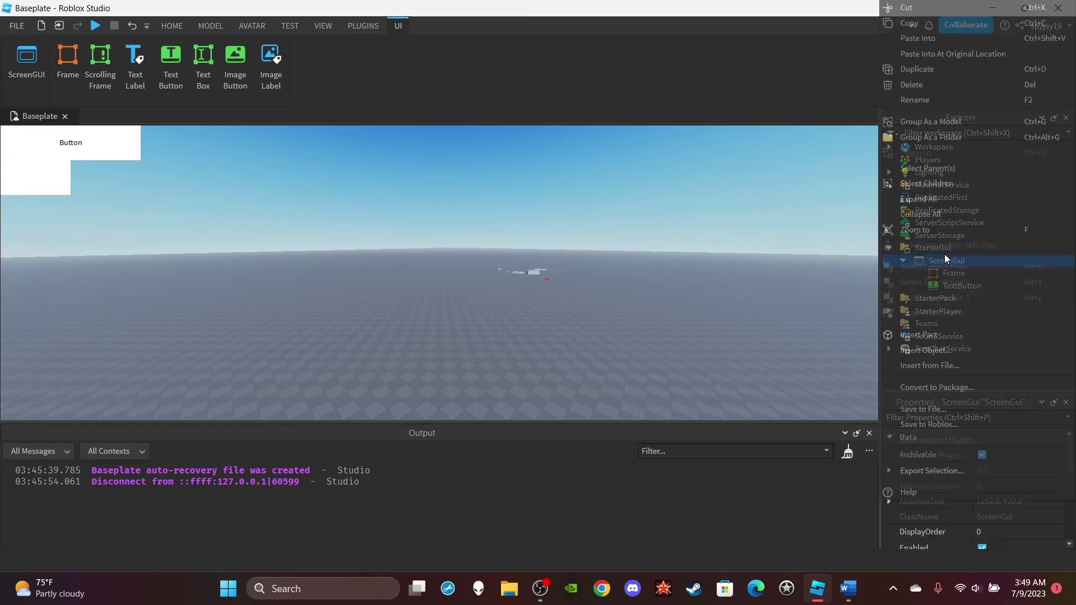
click(926, 88)
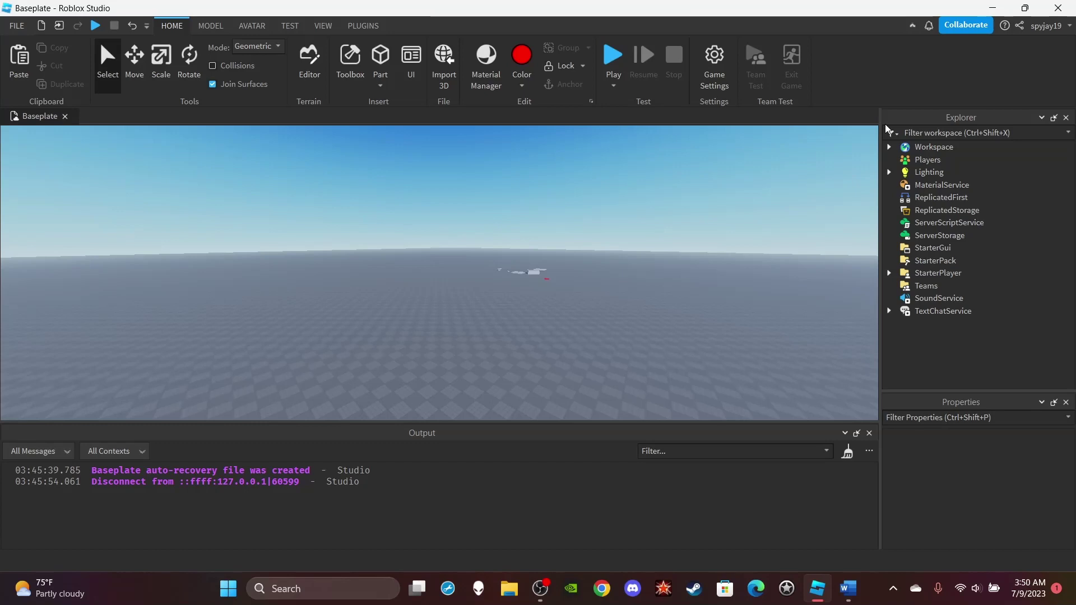
- Select StarterPack, expand StarterPlayer and examine its StarterCharacterScripts and StarterPlayerScripts containers
mouse_move(955, 249)
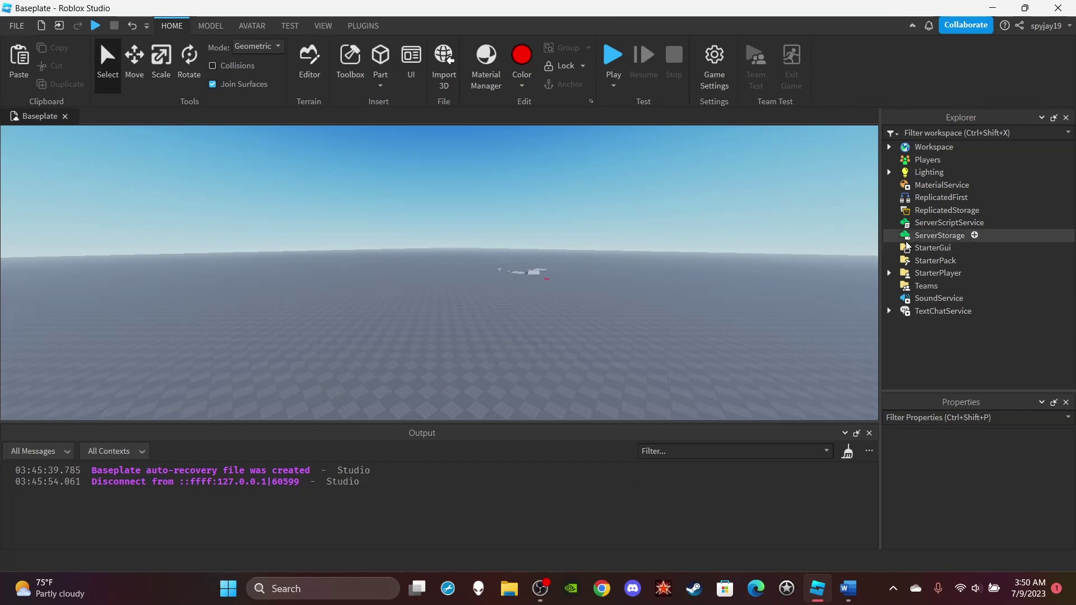
click(933, 262)
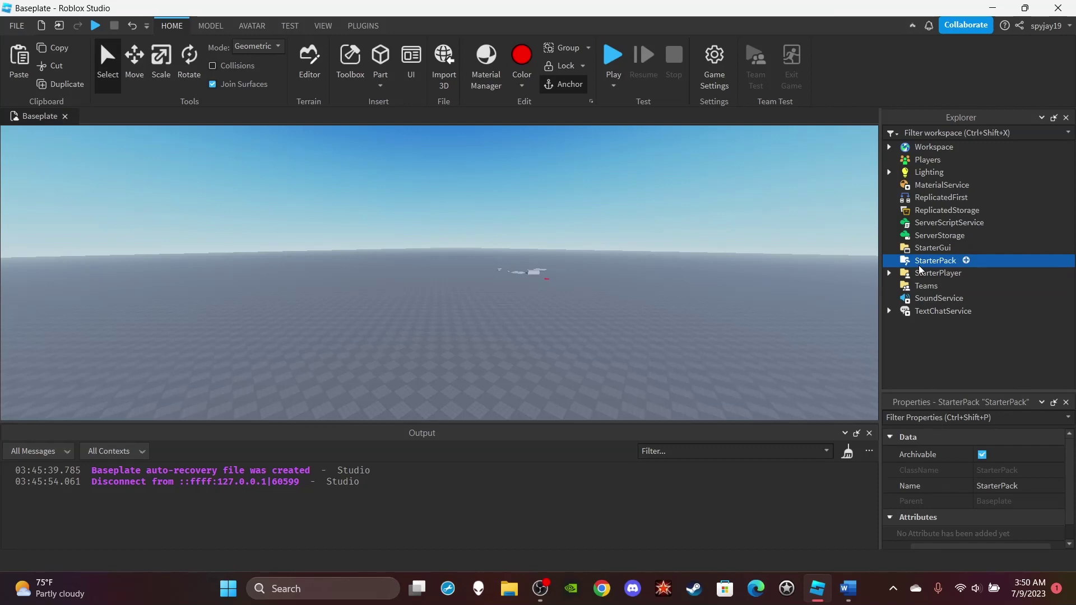
click(891, 273)
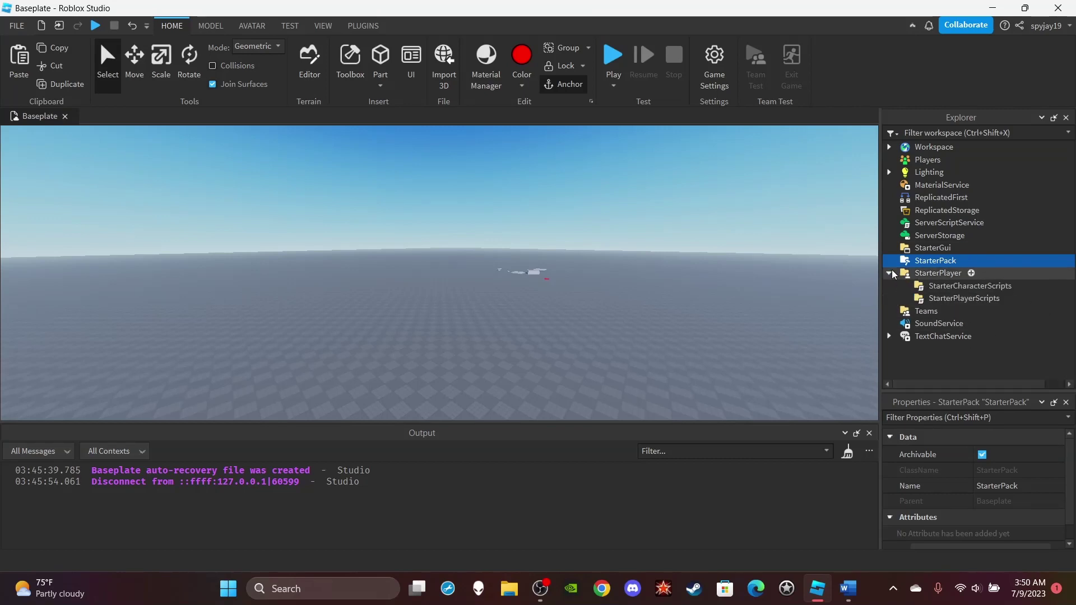
click(929, 292)
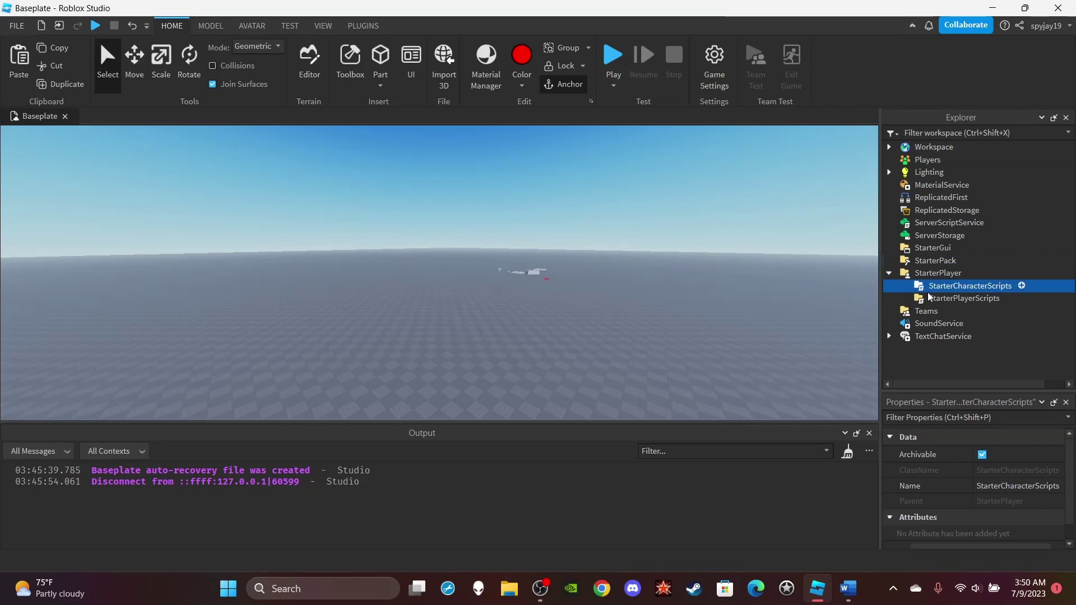
click(977, 298)
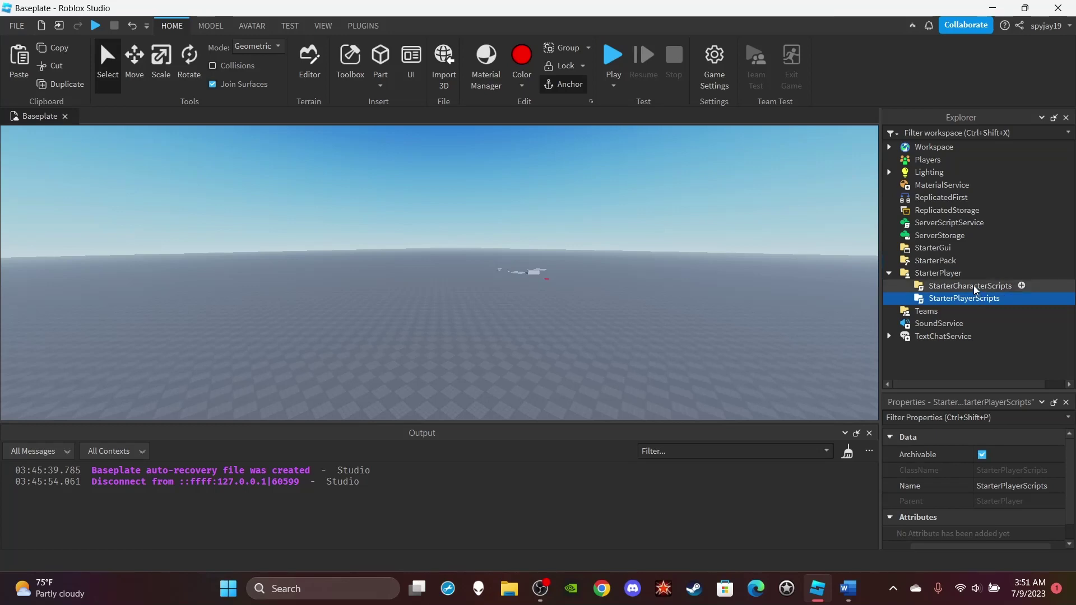
click(975, 290)
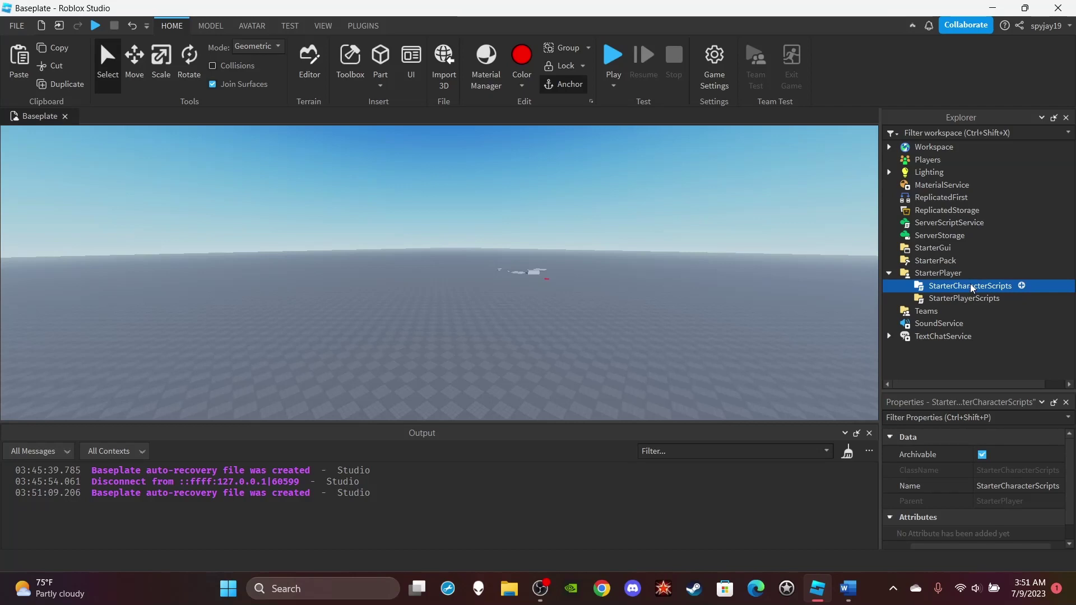
- Show the command bar and run game:GetService("Teams") in it
click(323, 26)
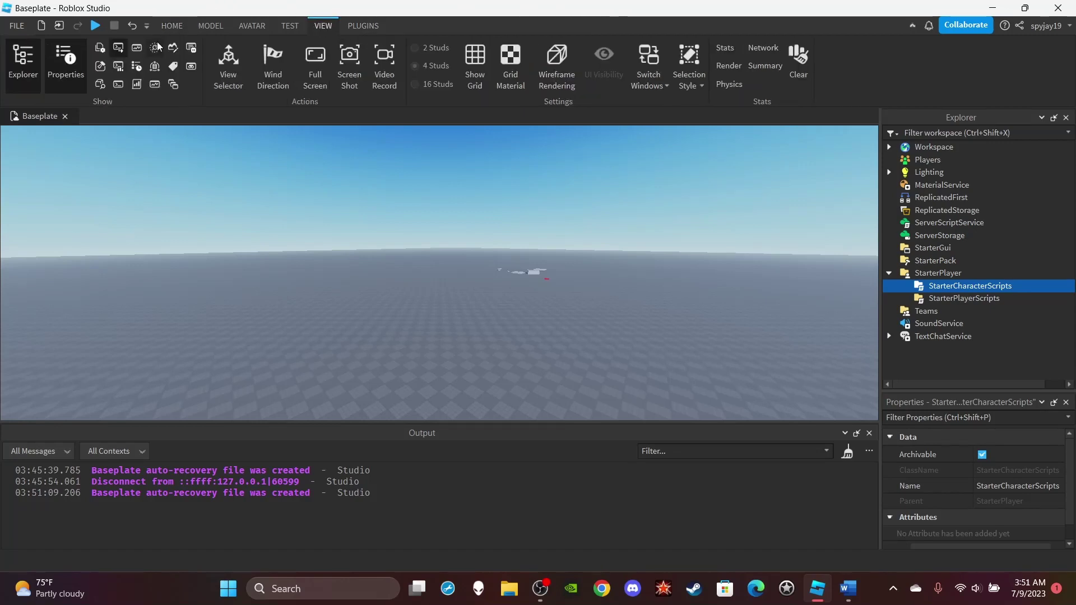
click(118, 86)
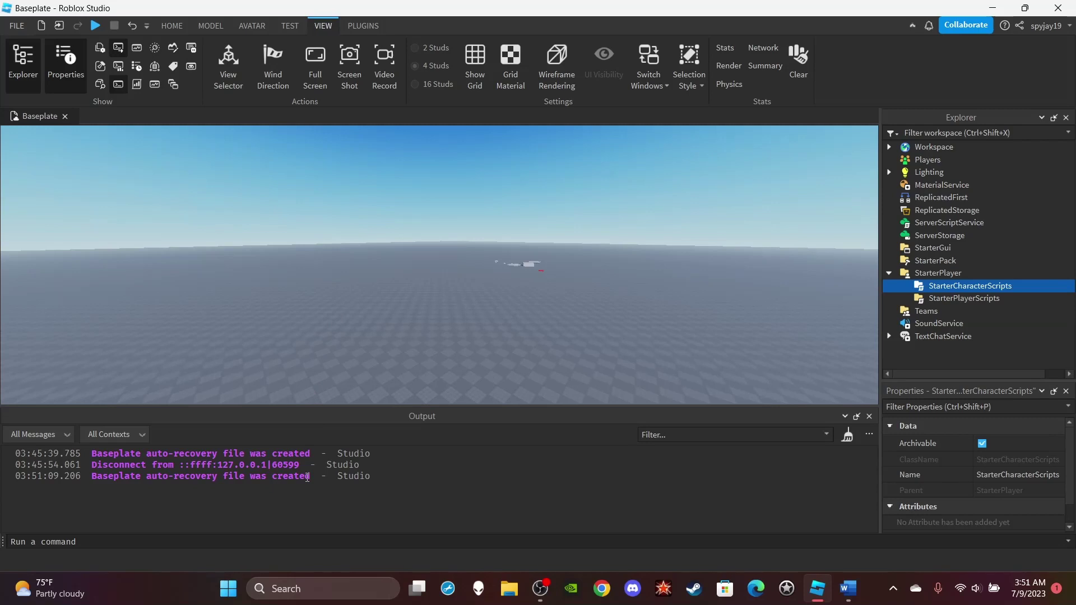
click(265, 542)
text(game)
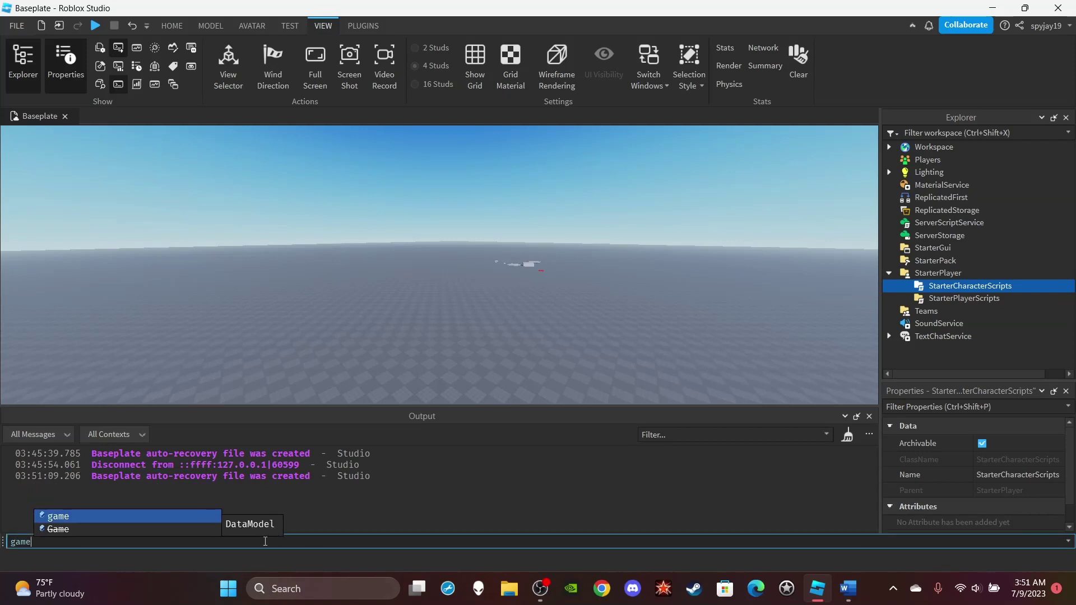
text(:GetService("Te)
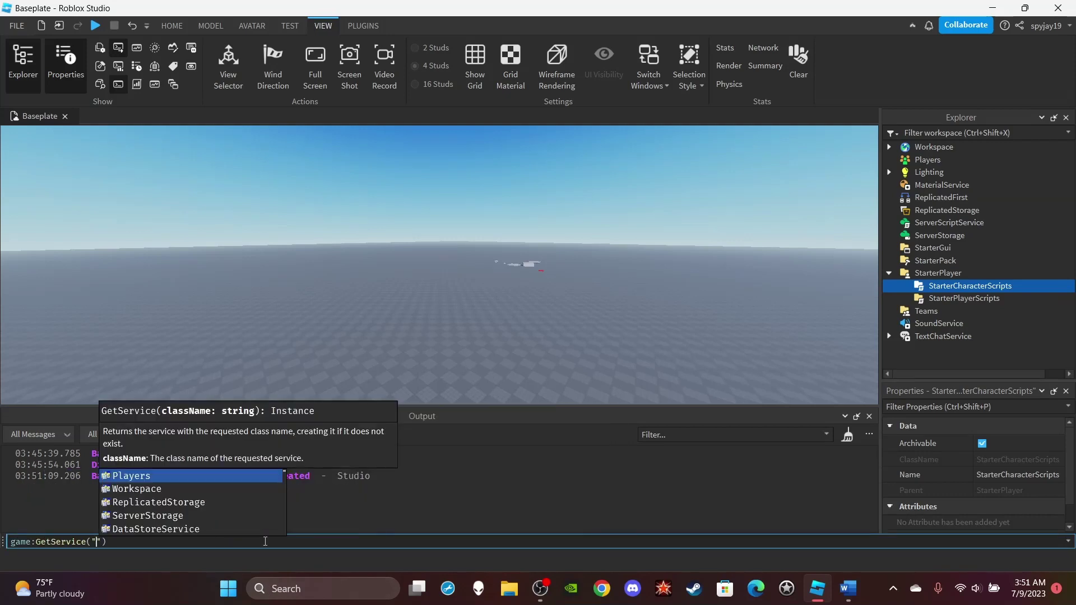
text(ams)
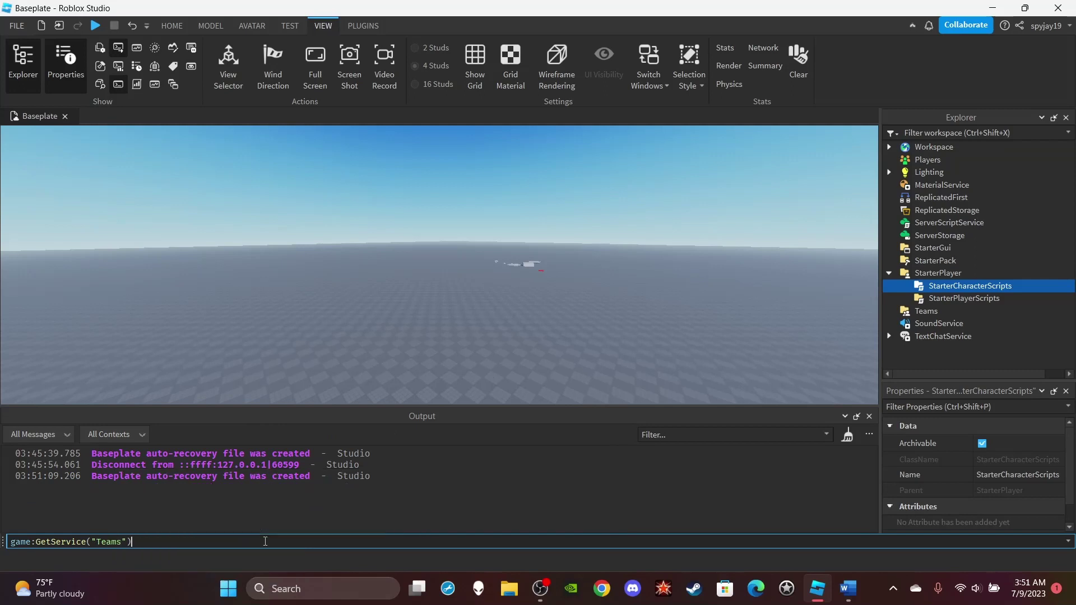
key(Return)
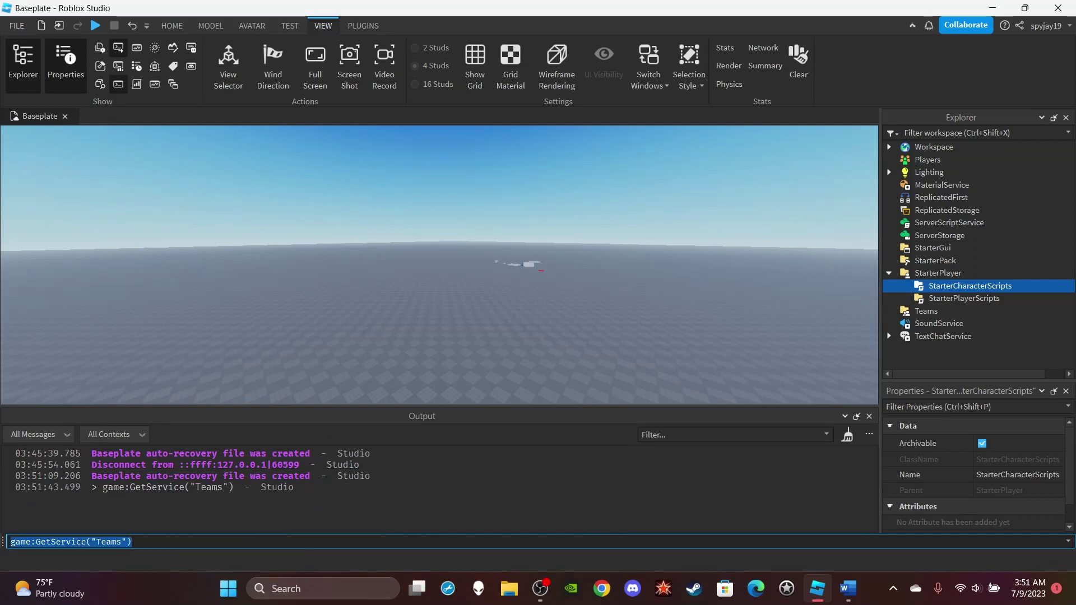
- Insert a Team object into the Teams service and select it
mouse_move(924, 315)
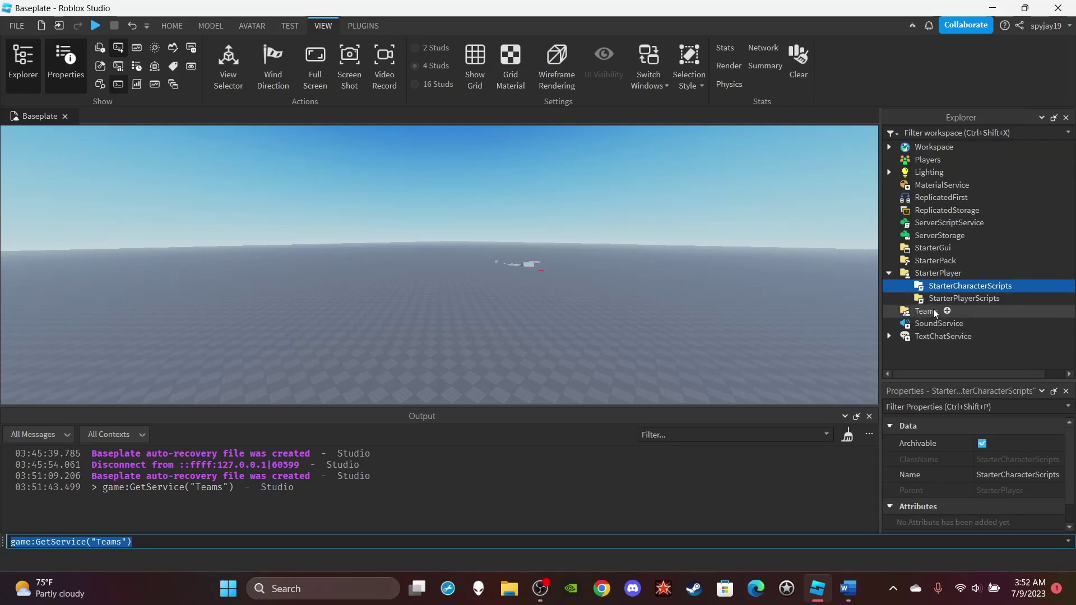
click(948, 314)
text(team)
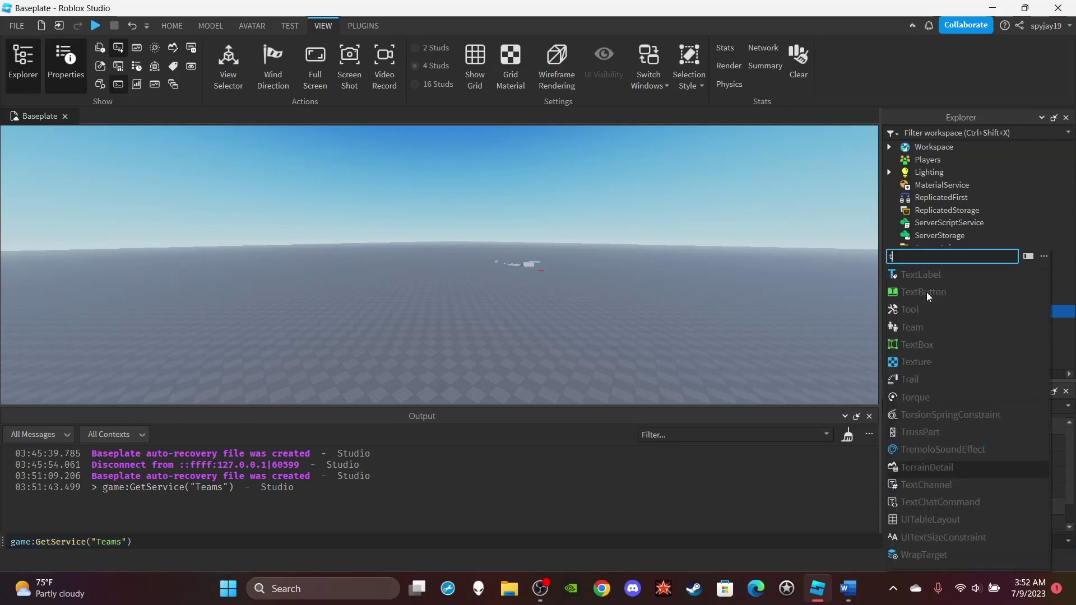
click(925, 279)
click(931, 325)
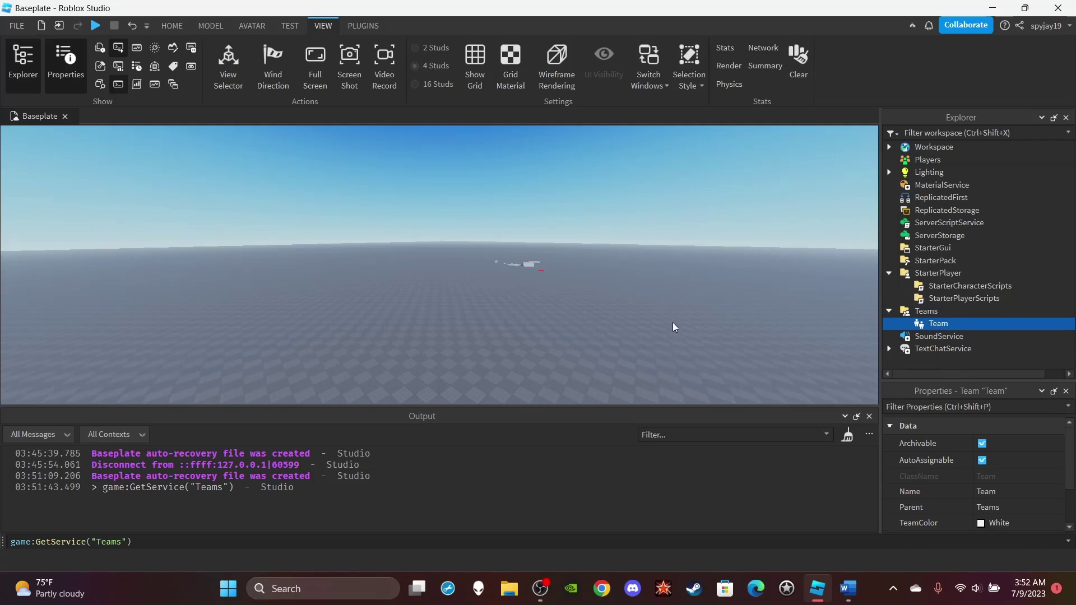
- Insert a Sound object into SoundService
click(971, 337)
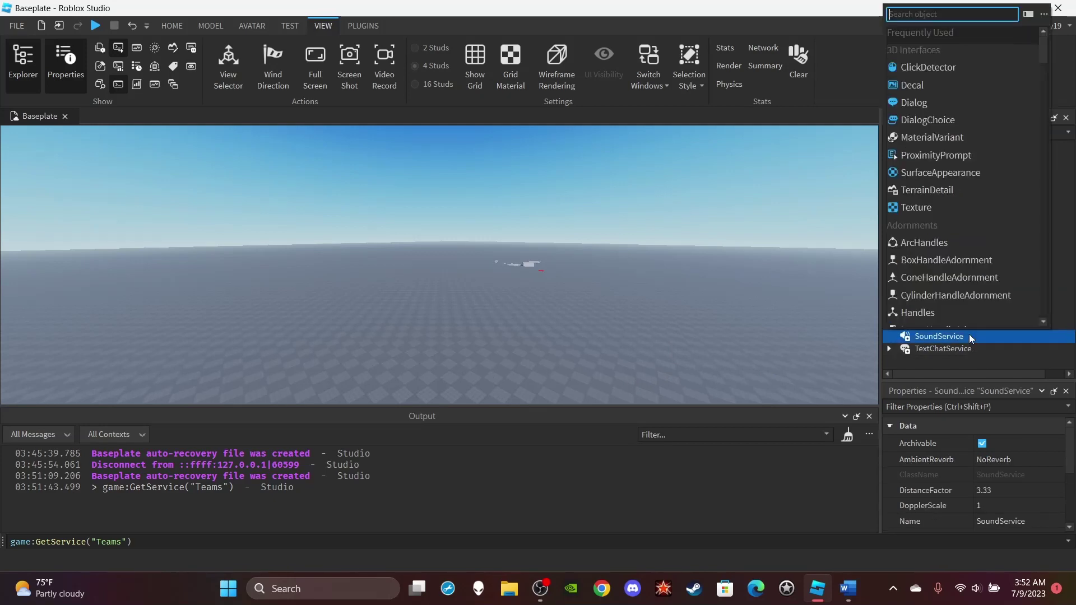
text(soun)
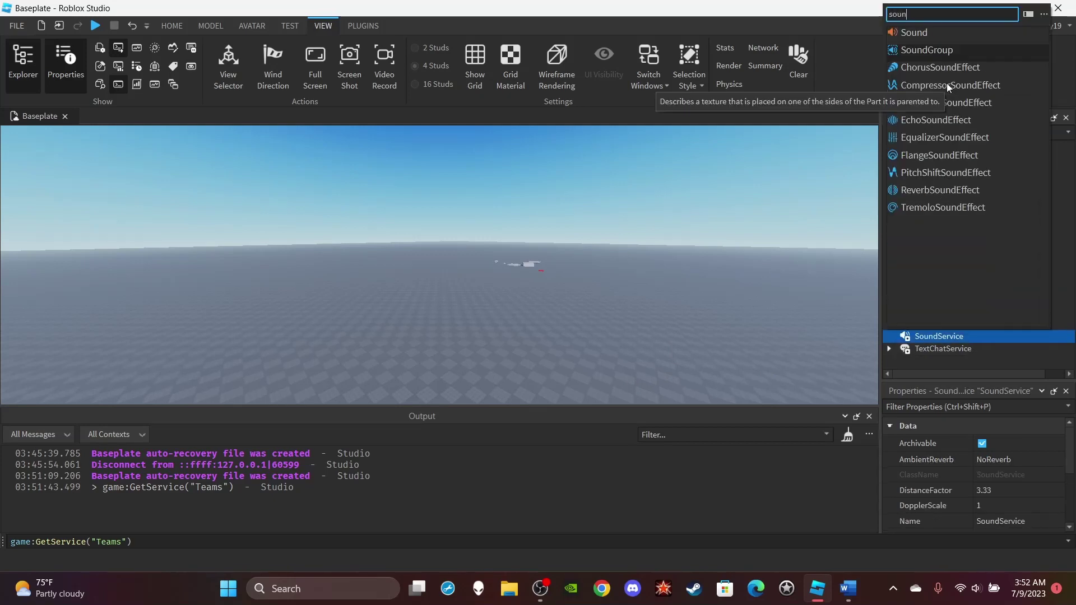
click(934, 29)
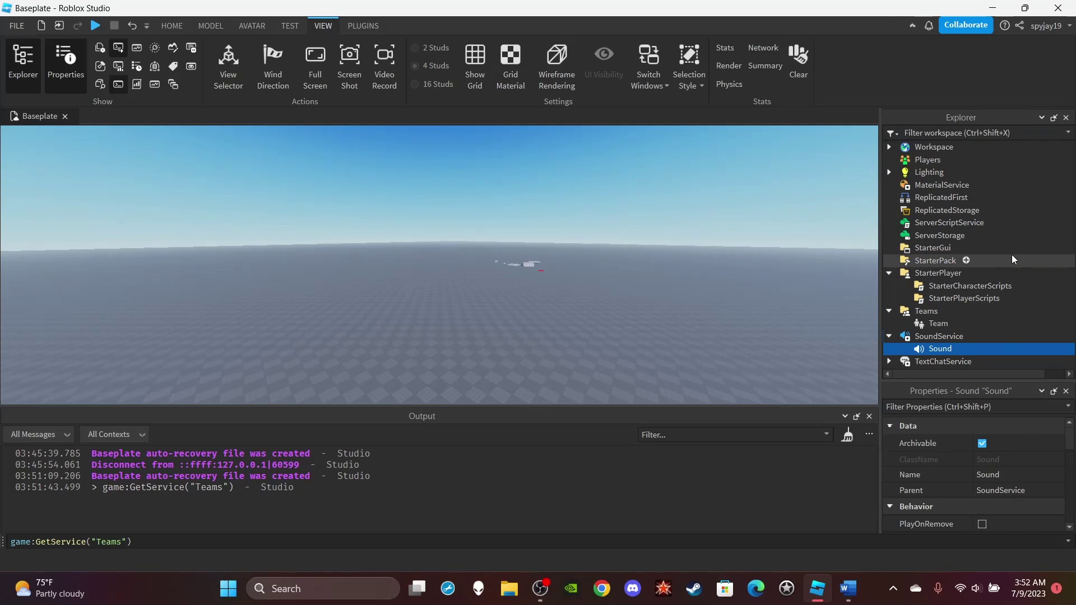
- Expand TextChatService and examine its properties and those of its ChatWindowConfiguration
click(944, 362)
scroll(919, 448, down, 3)
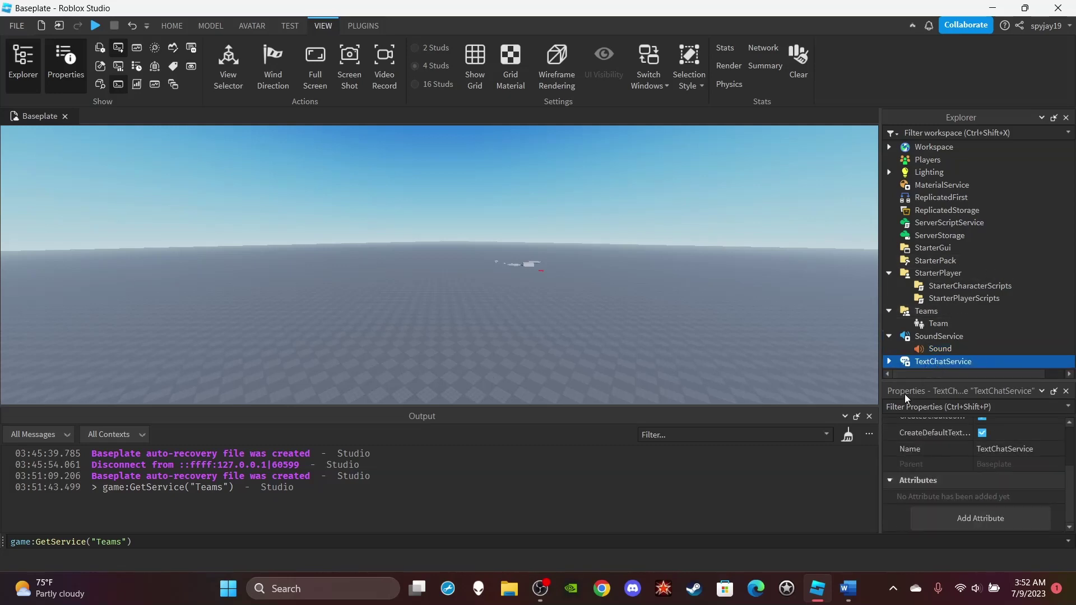
click(890, 362)
click(941, 338)
scroll(961, 493, down, 2)
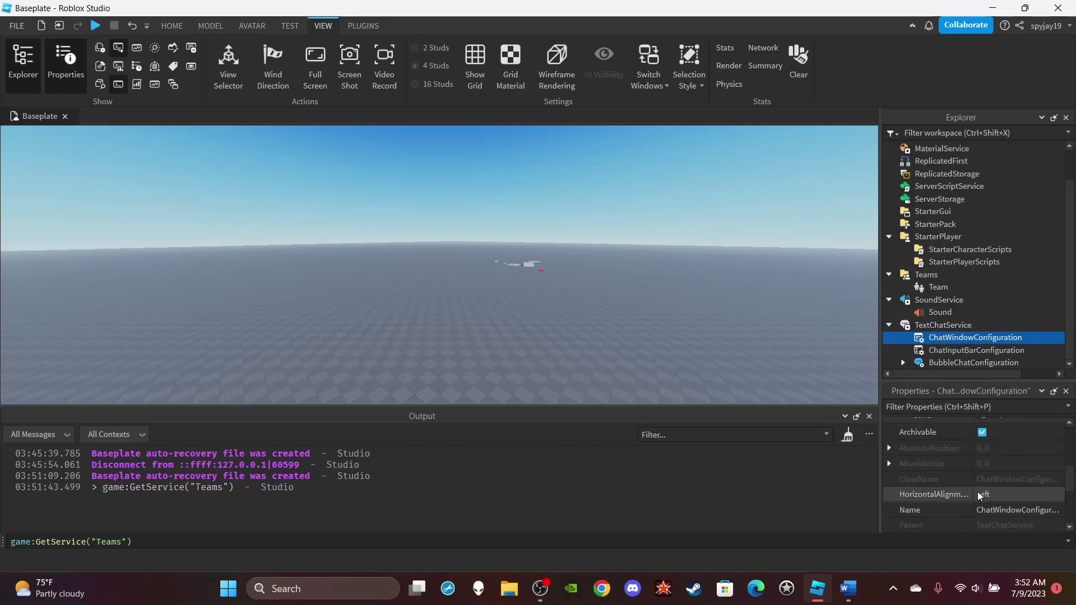
scroll(977, 494, up, 5)
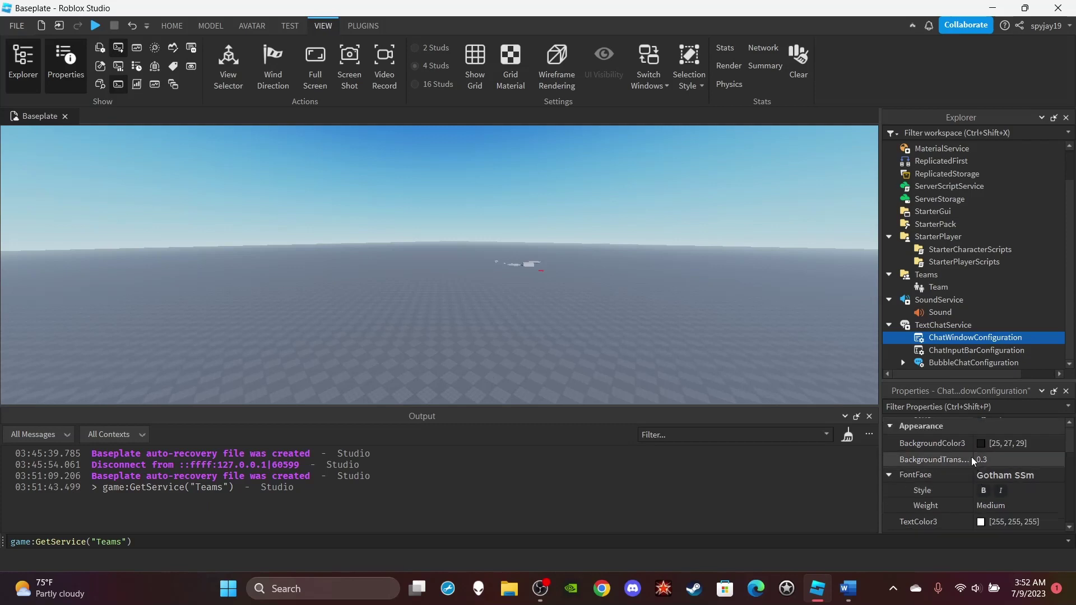